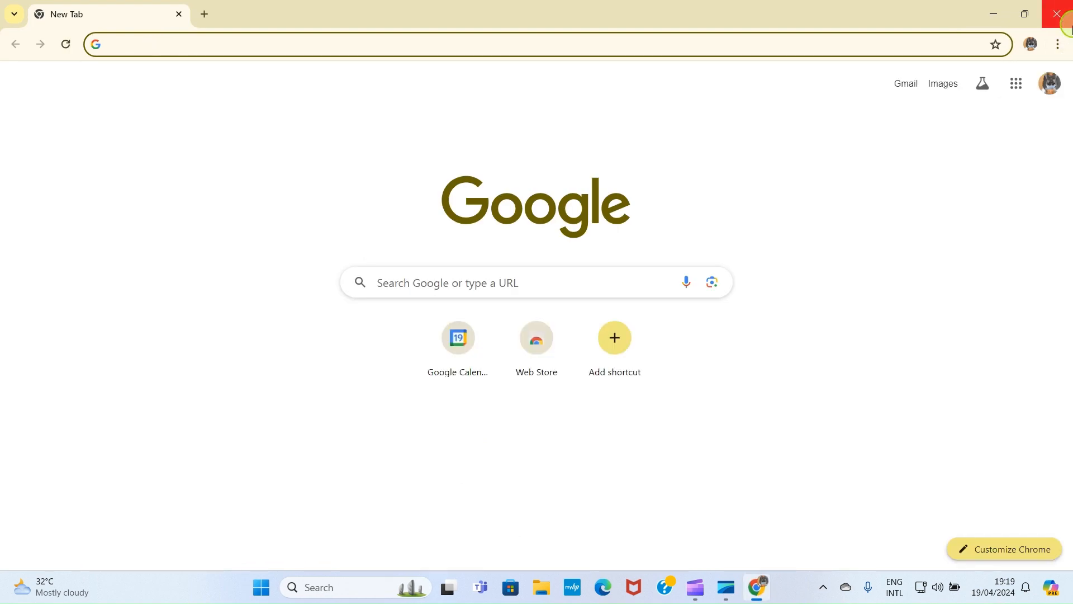
# Step: Open the Google apps list, scroll through it, and close it again
pyautogui.click(1021, 89)
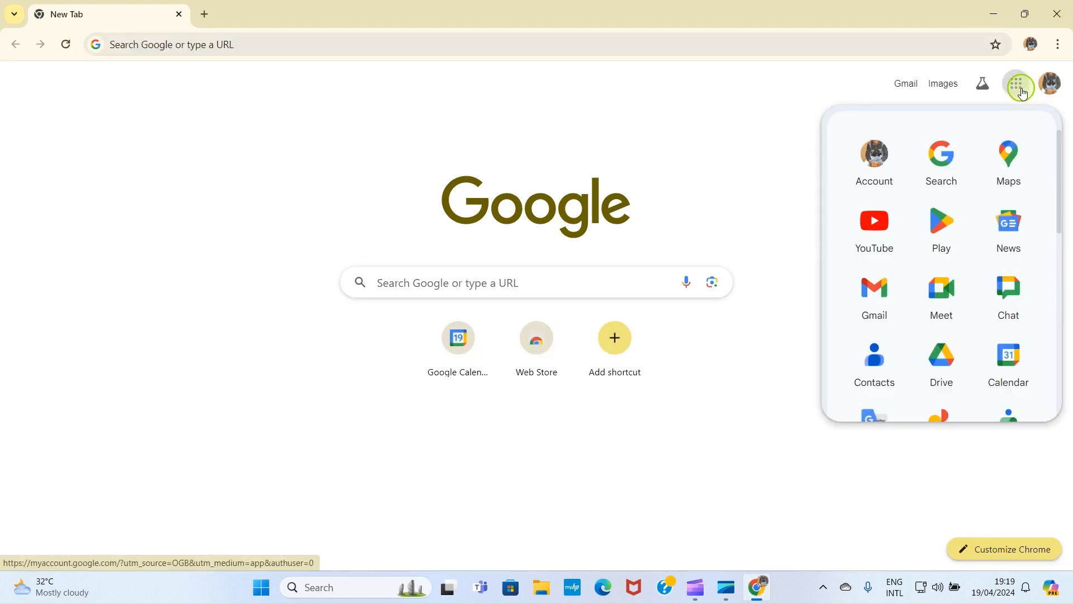
pyautogui.scroll(-3, 950, 279)
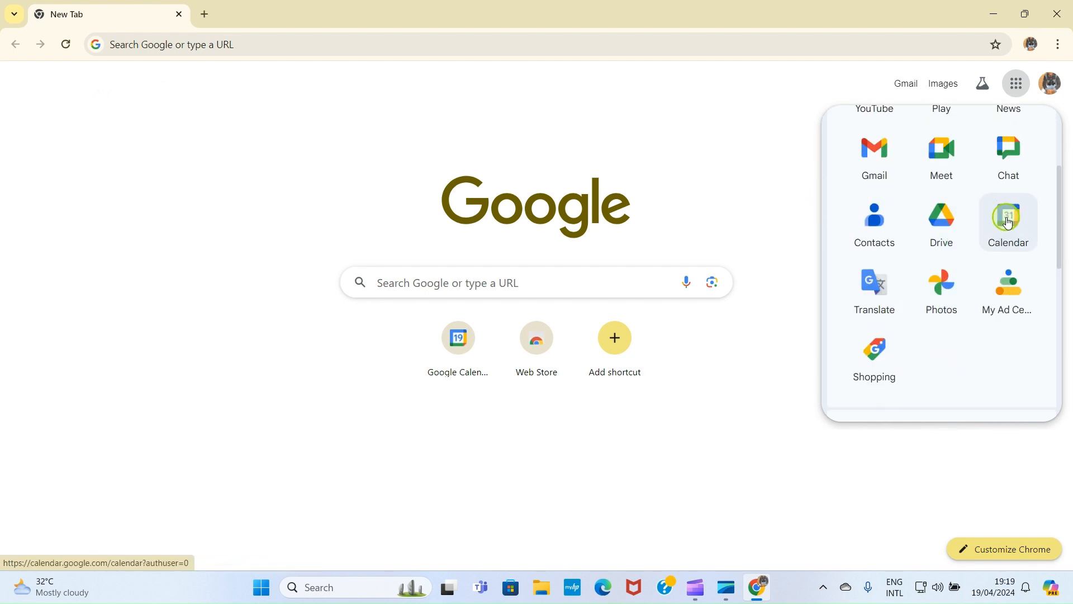
pyautogui.click(683, 101)
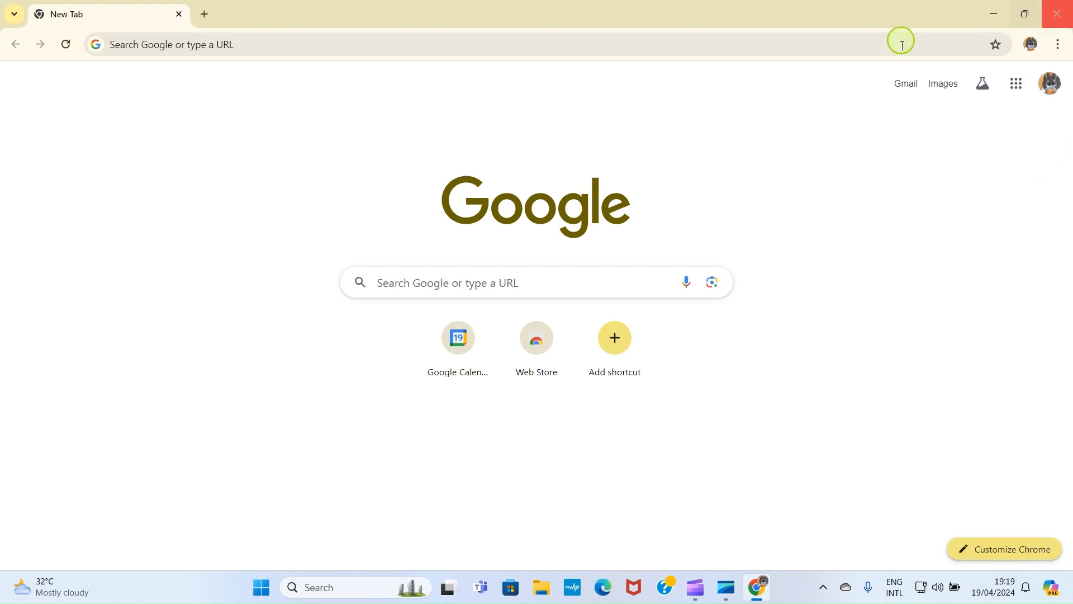
# Step: Load calendar.google.com from the address bar's 'ca' suggestion
pyautogui.click(324, 44)
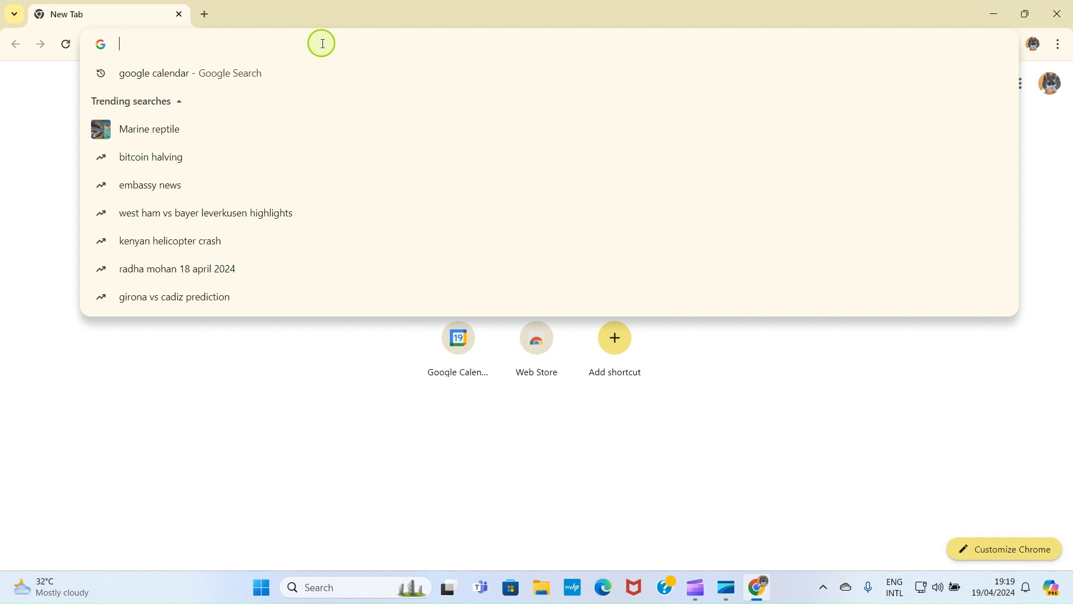
pyautogui.write('ca')
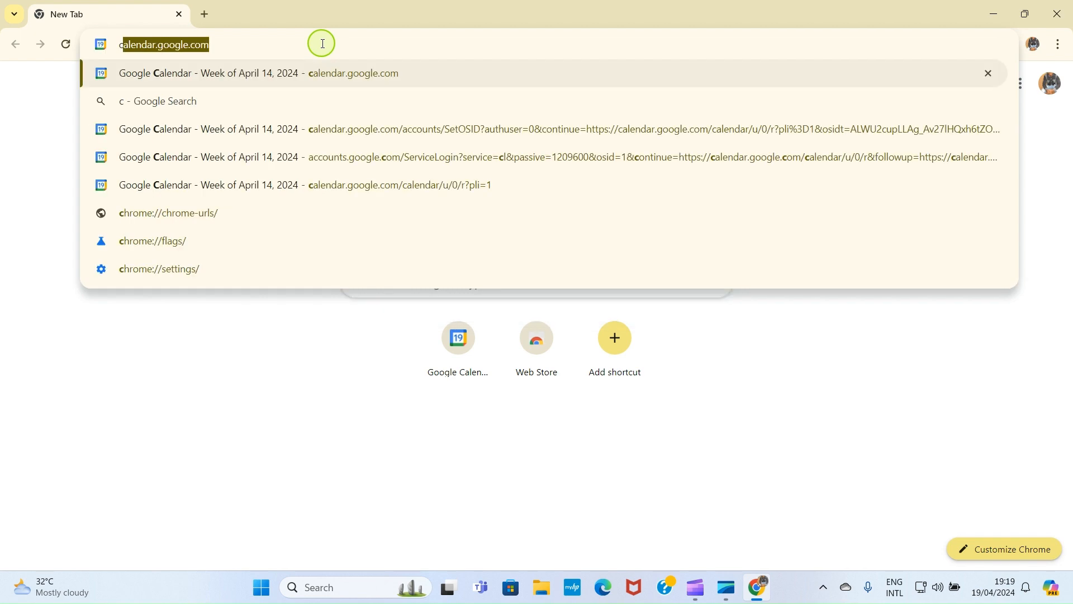
pyautogui.click(203, 42)
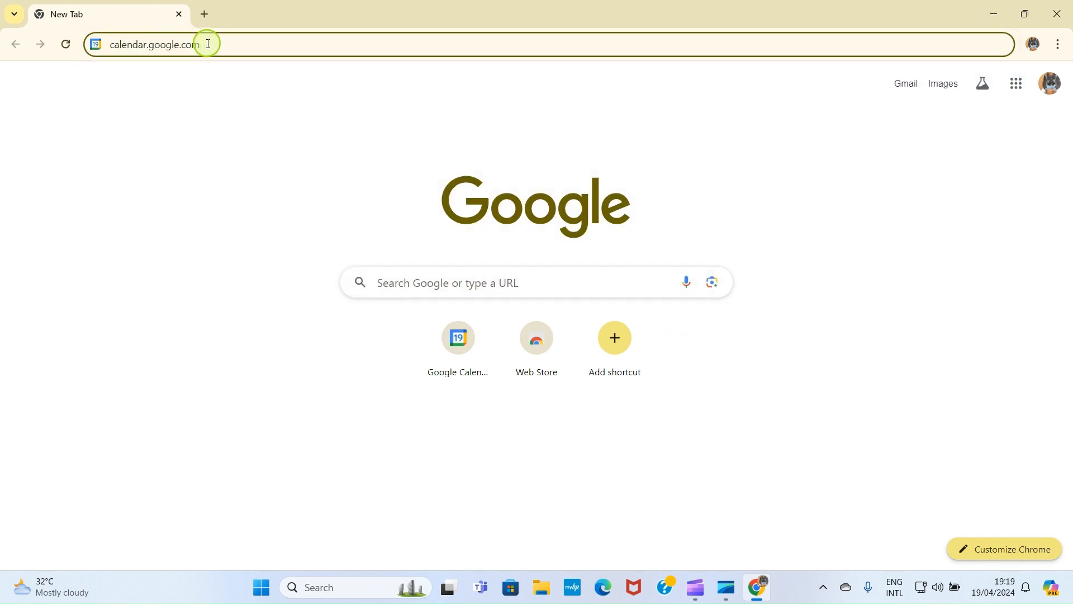
pyautogui.press('Return')
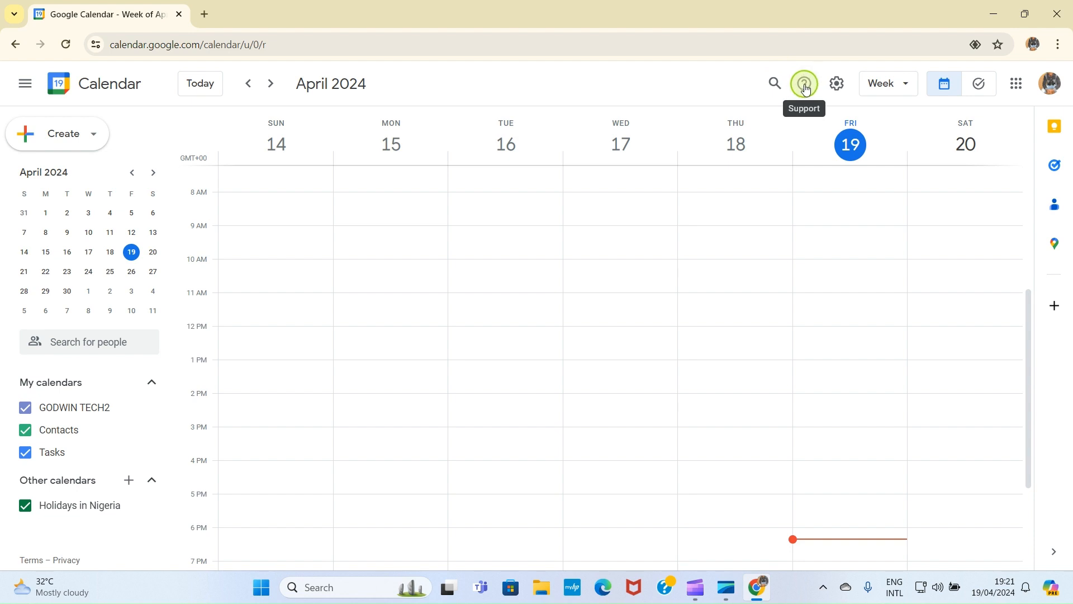
# Step: Glance at the Settings and Support menus, then switch the calendar to the 2024 Year view
pyautogui.click(840, 85)
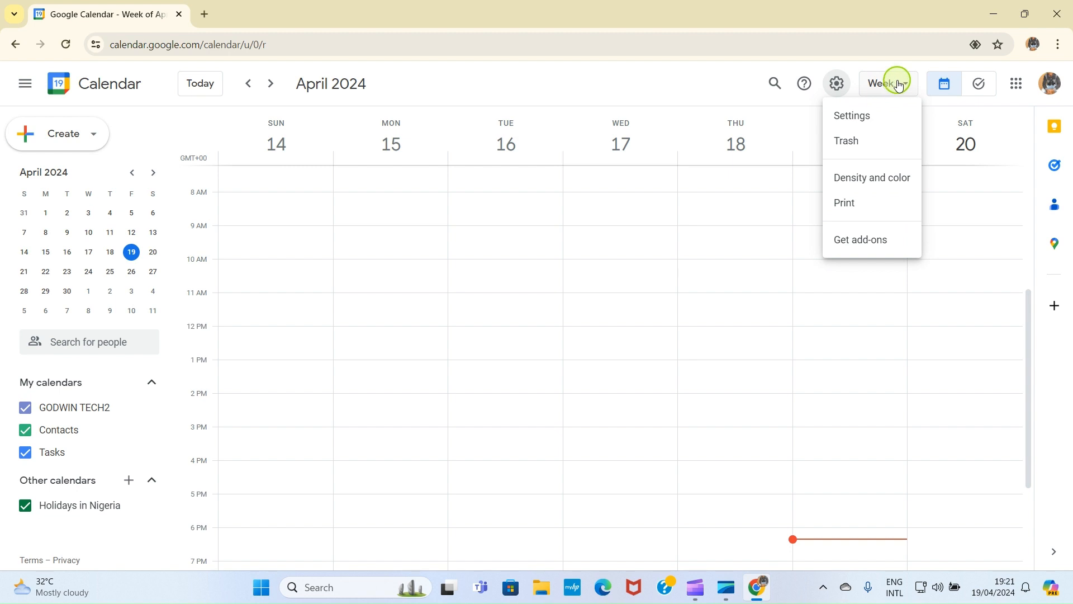
pyautogui.click(806, 74)
pyautogui.click(579, 117)
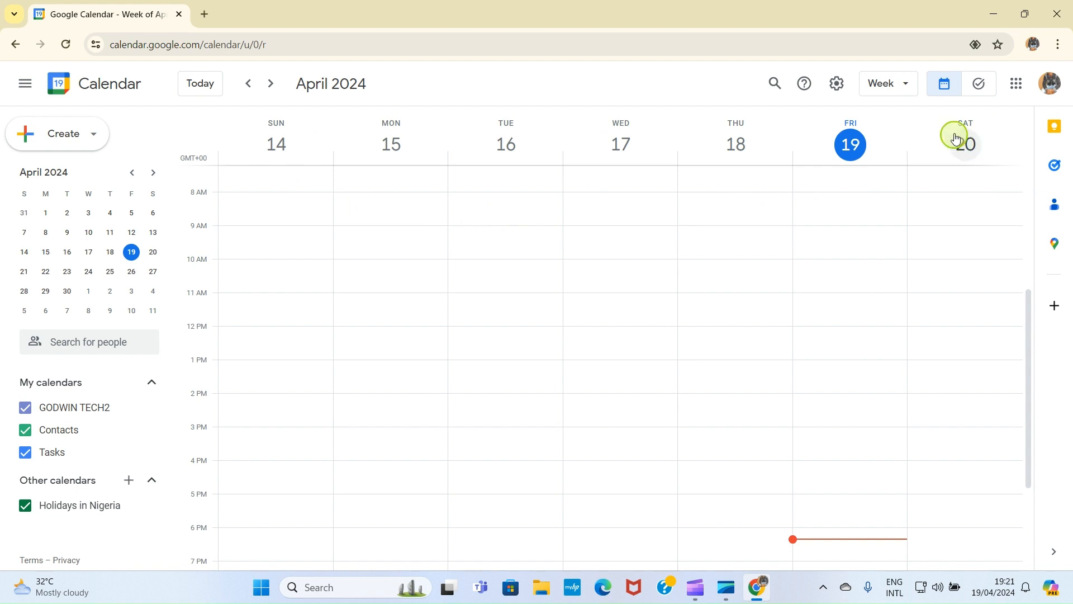
pyautogui.click(907, 86)
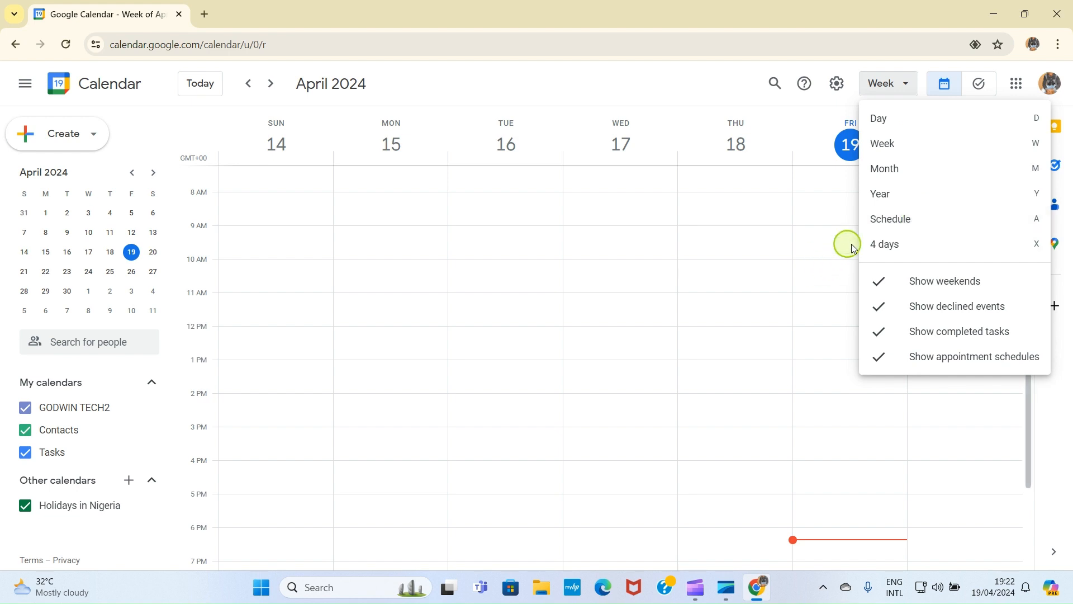
pyautogui.click(891, 196)
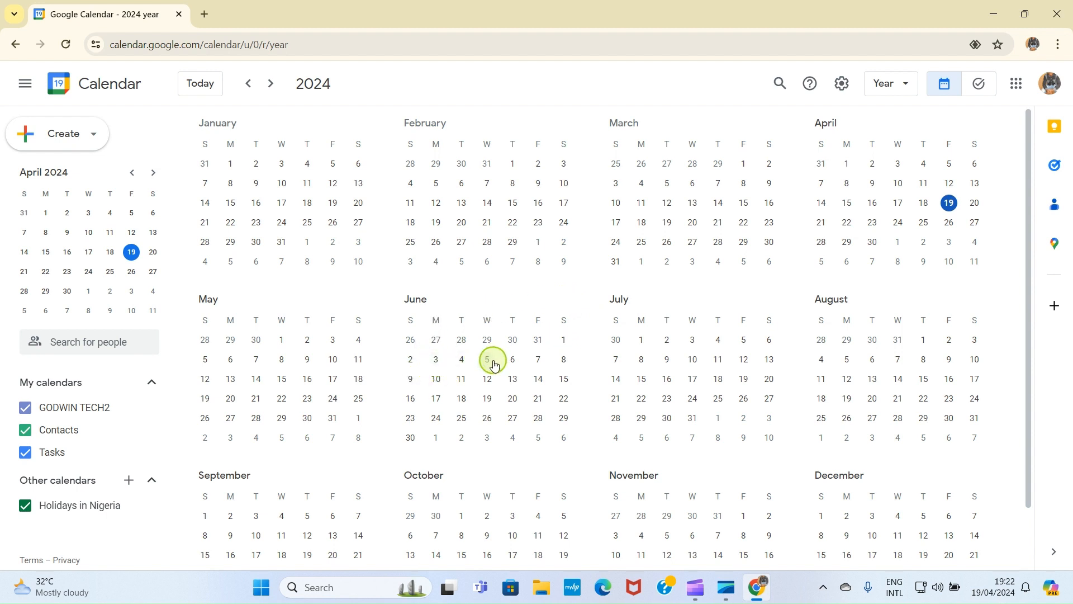
# Step: Scroll the 2024 year view, then switch back to the April 14–20 Week view
pyautogui.scroll(-1, 855, 381)
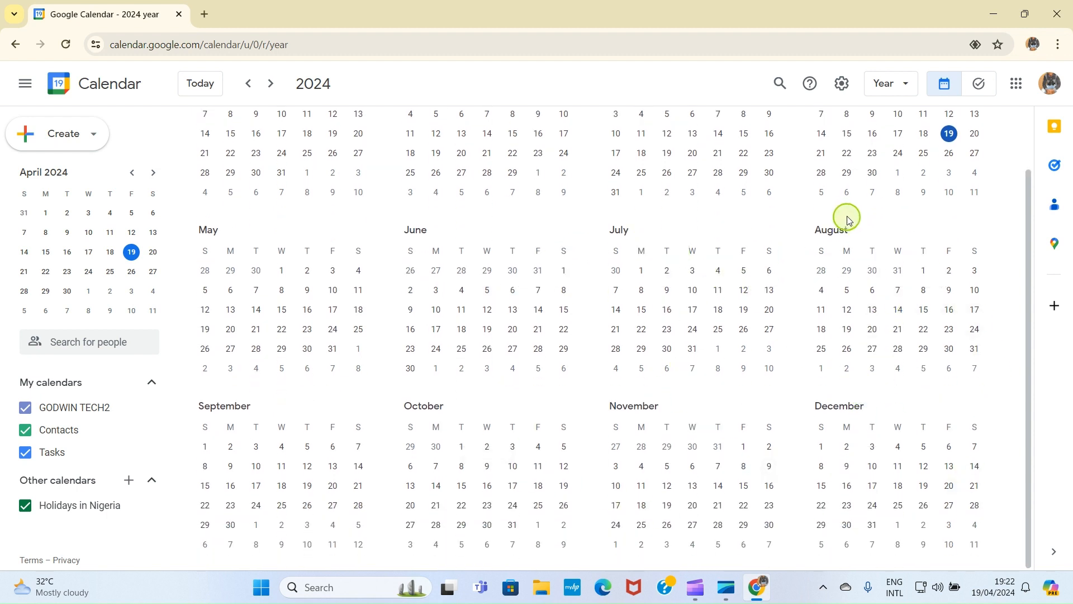
pyautogui.scroll(2, 855, 211)
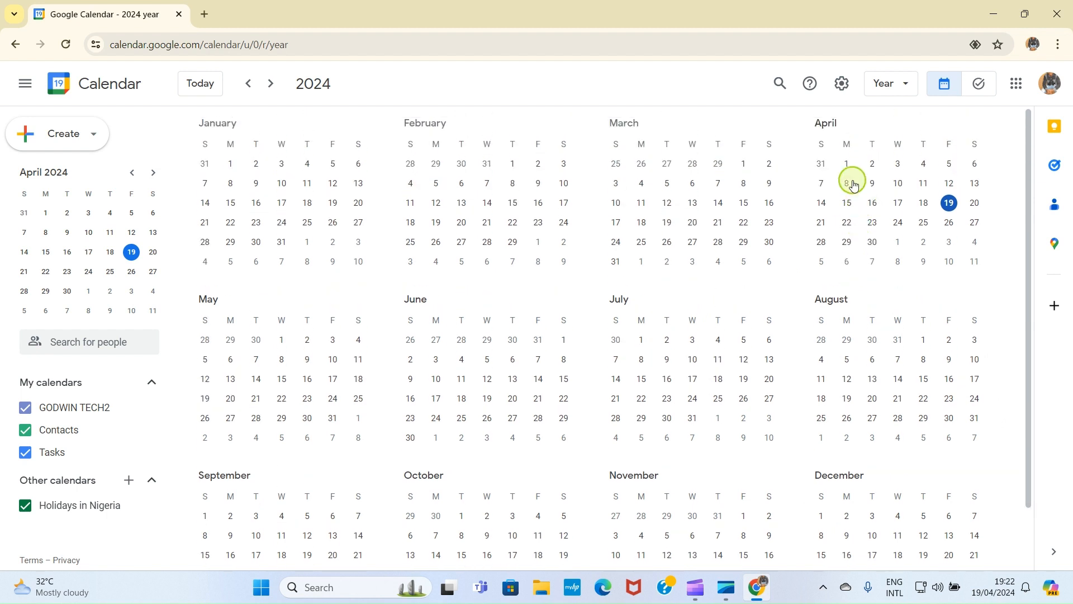
pyautogui.click(903, 85)
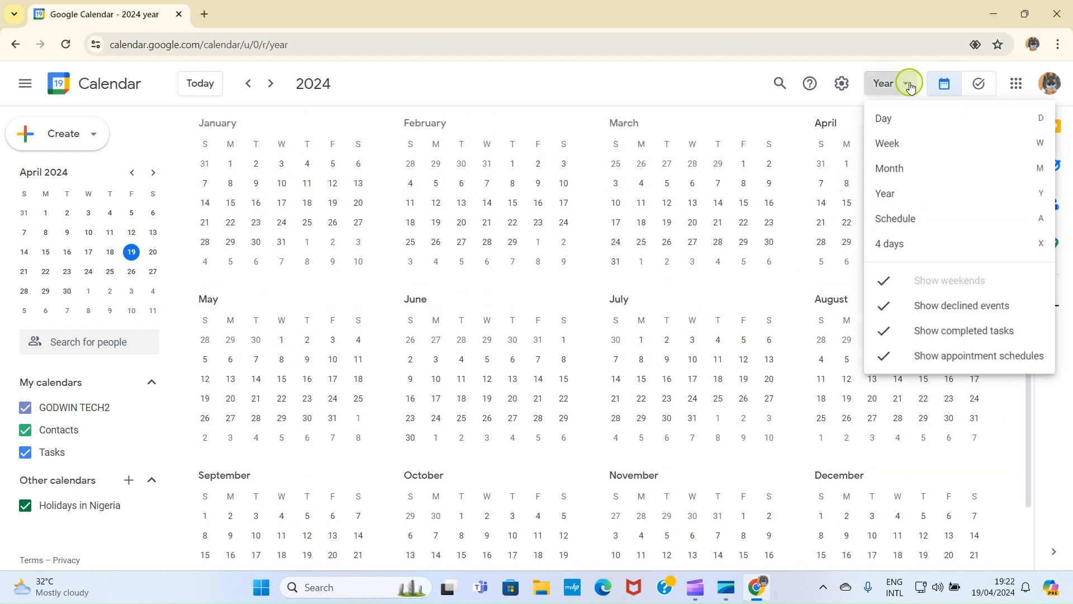
pyautogui.click(897, 143)
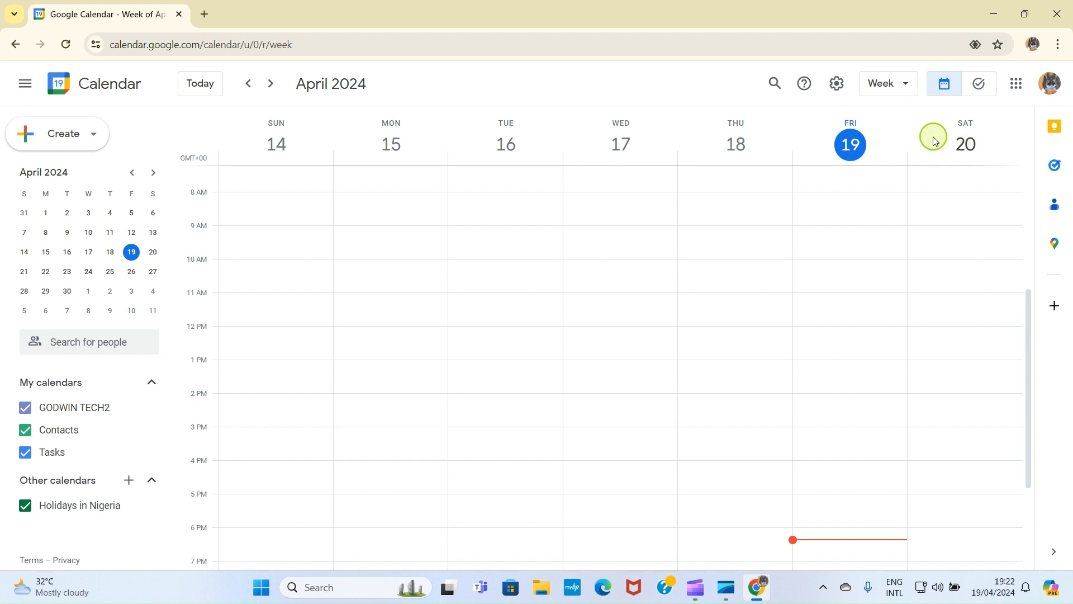
# Step: Create a new event via Create > Event for Friday, April 19, 6:30pm–7:30pm
pyautogui.click(82, 135)
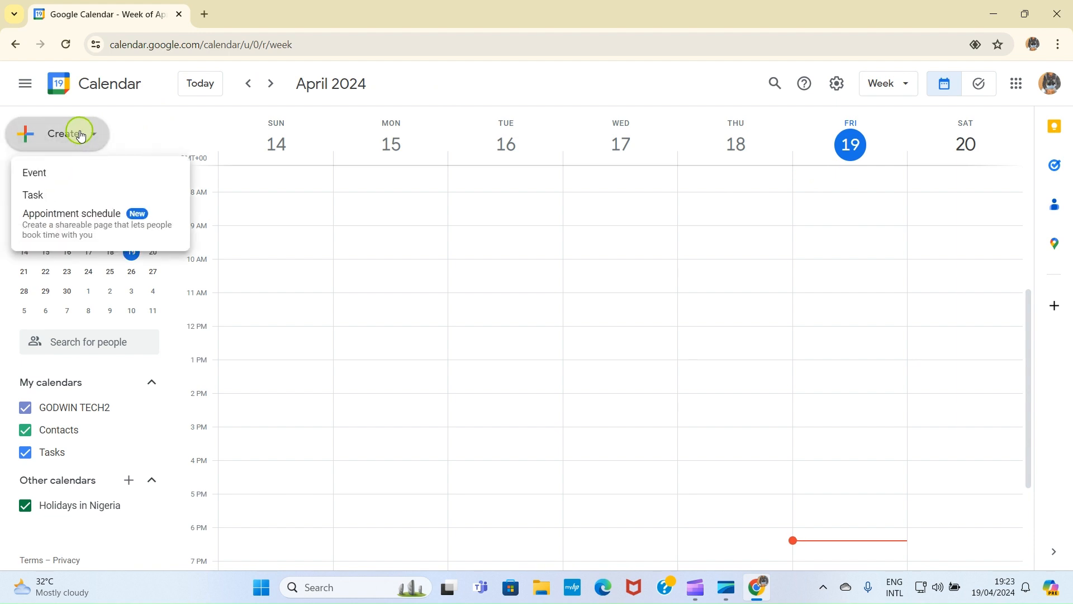
pyautogui.click(38, 177)
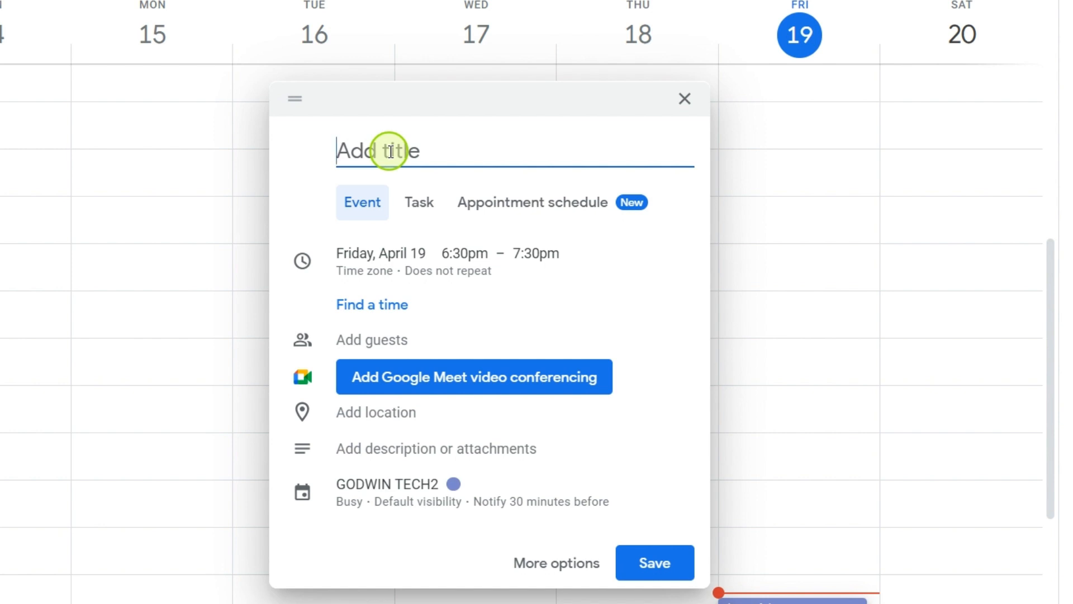
# Step: Enter 'CREATORS SEMINAR' as the new event's title
pyautogui.write('CREATORS SEMINAR')
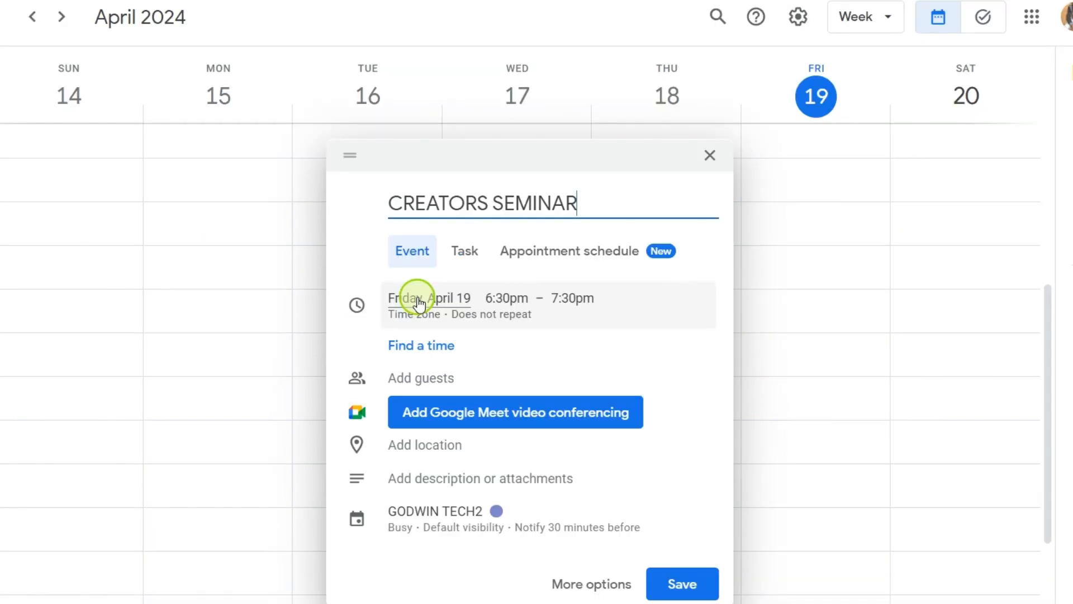
# Step: Change the CREATORS SEMINAR date to Saturday, April 27 in the date picker
pyautogui.click(419, 302)
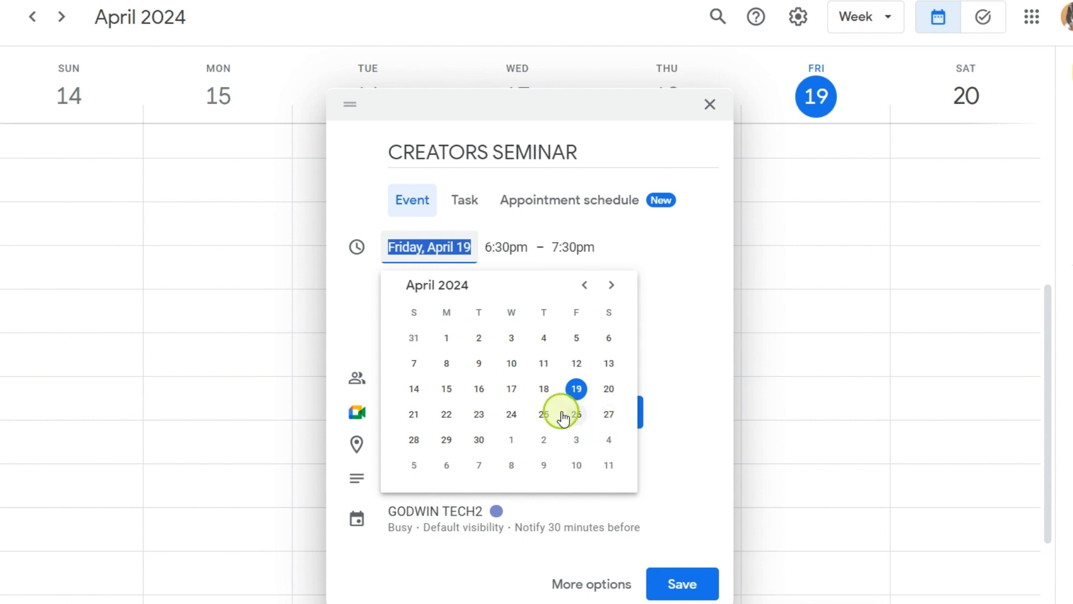
pyautogui.click(608, 415)
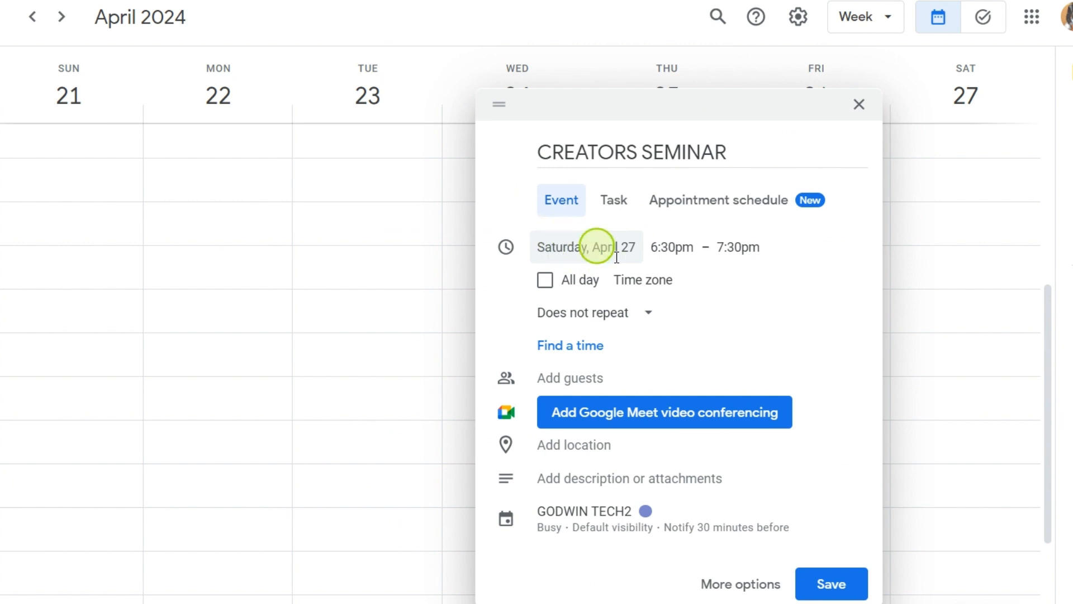
# Step: Set CREATORS SEMINAR to run 5:00pm–6:00pm and bring up its repeat options
pyautogui.click(678, 246)
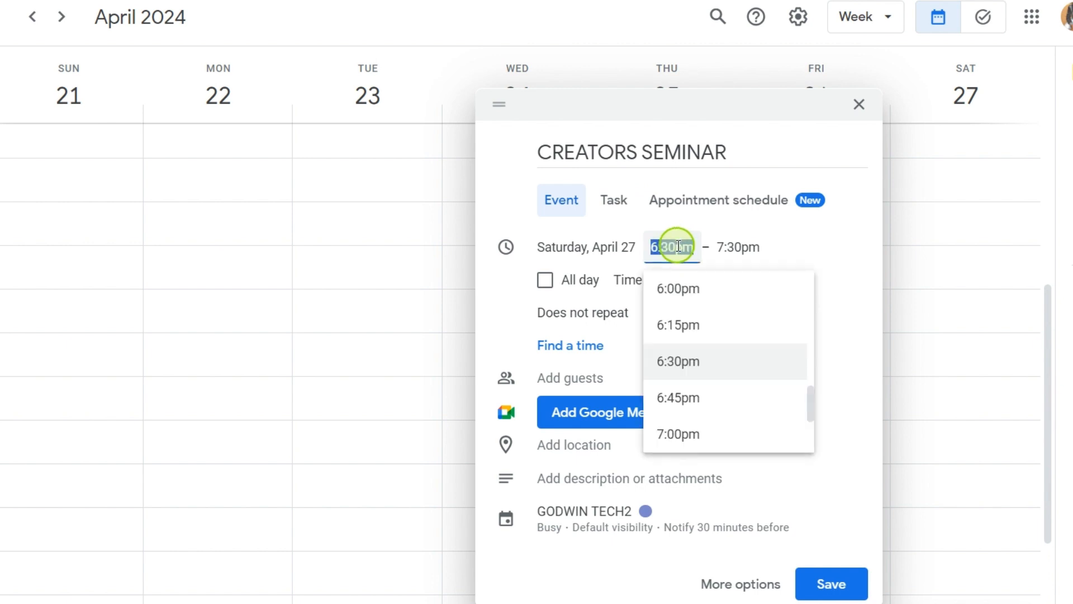
pyautogui.scroll(3, 690, 367)
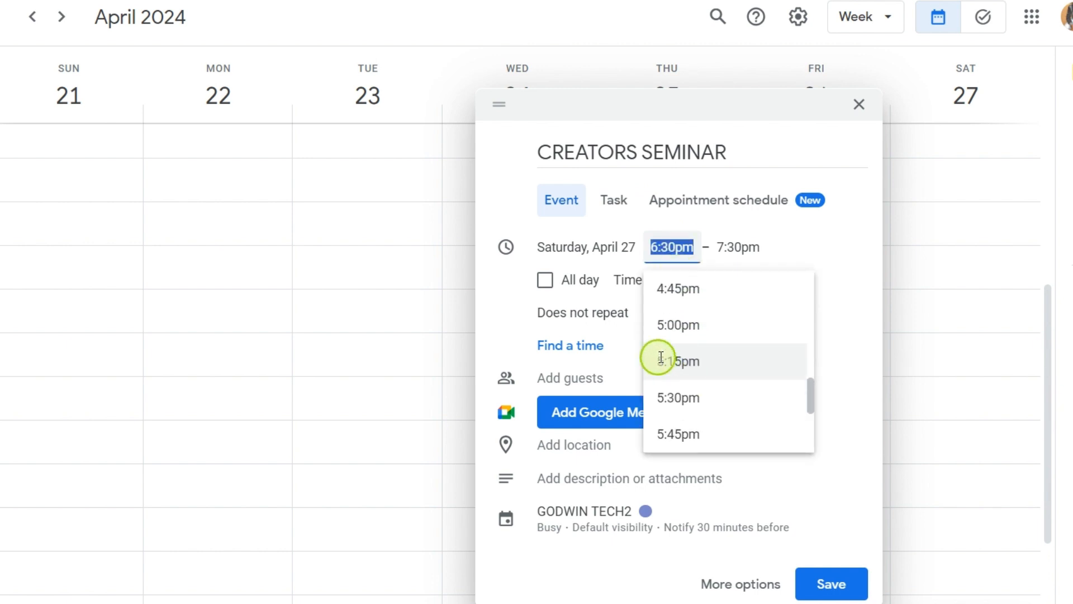
pyautogui.click(665, 325)
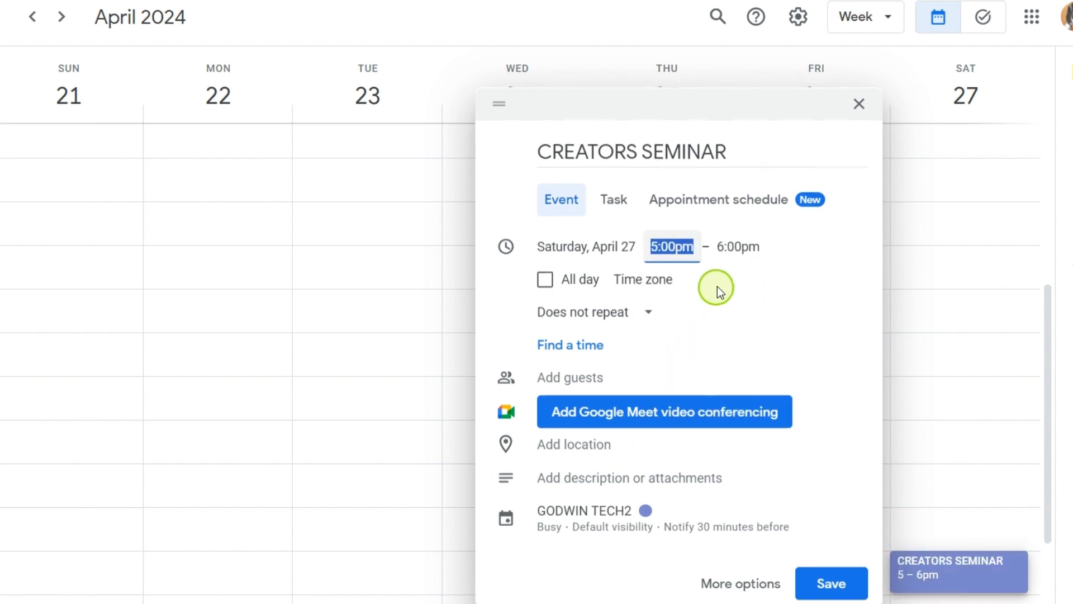
pyautogui.click(739, 239)
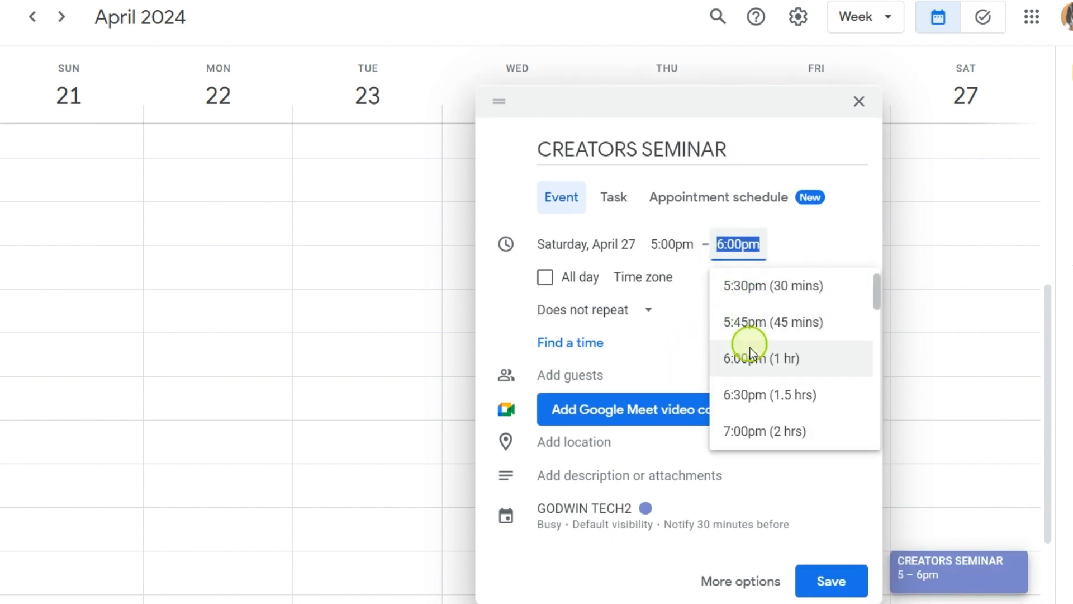
pyautogui.click(750, 286)
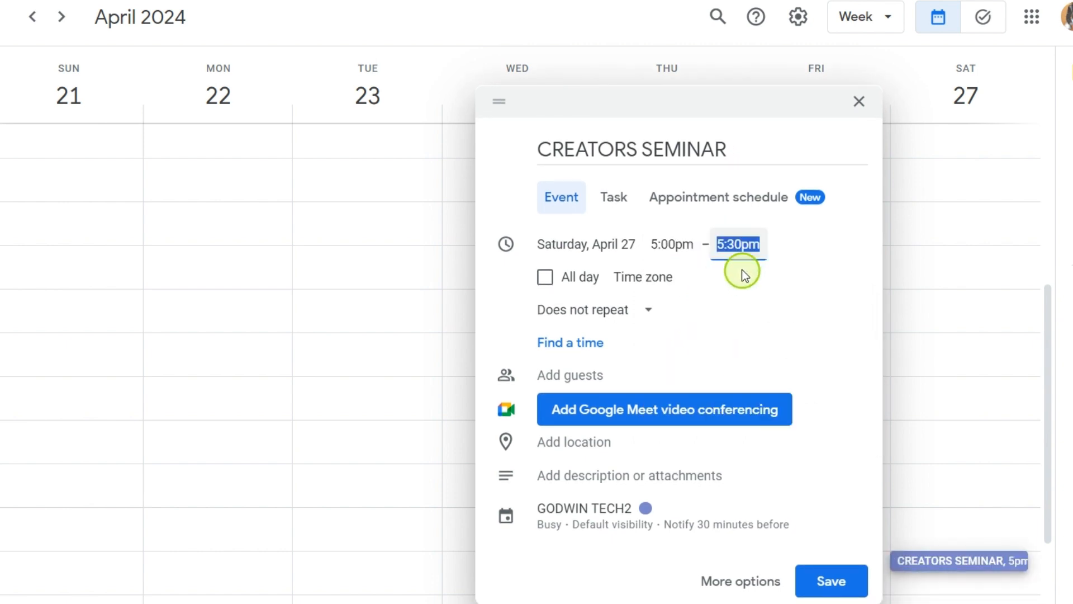
pyautogui.click(729, 244)
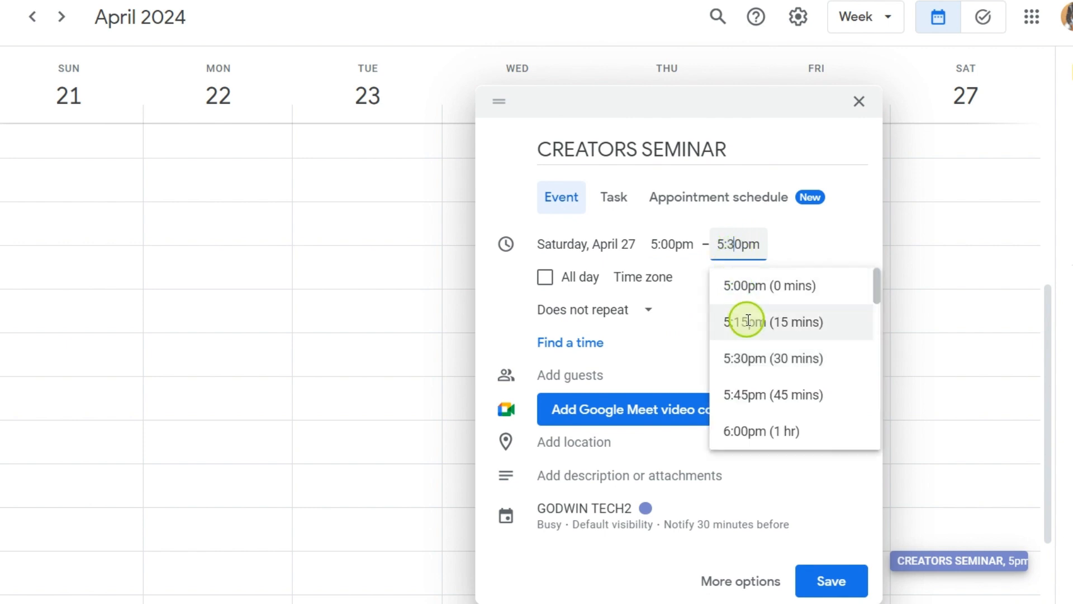
pyautogui.click(750, 430)
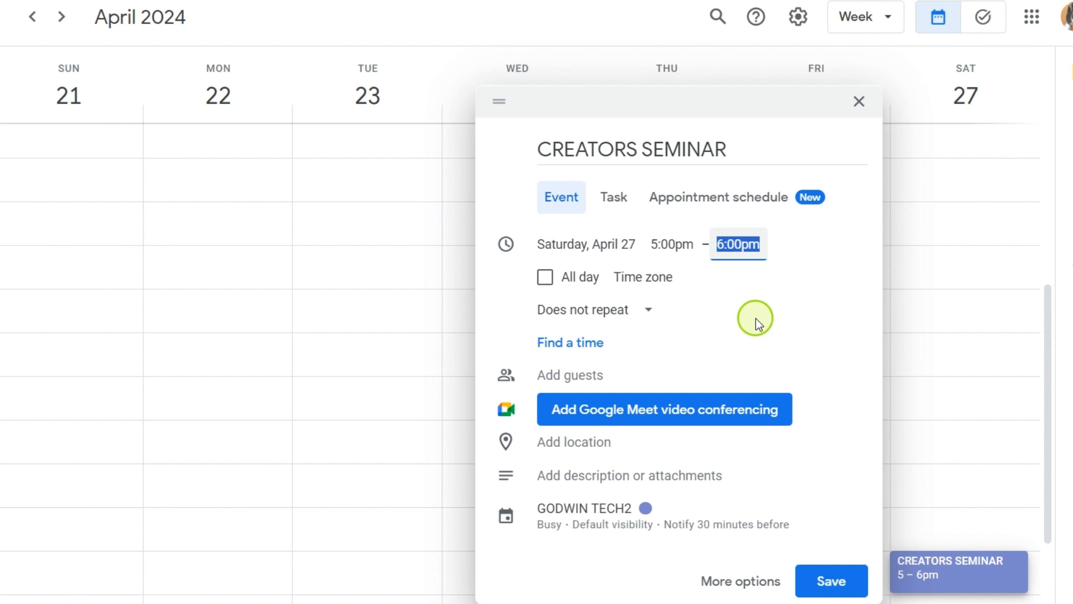
pyautogui.click(756, 318)
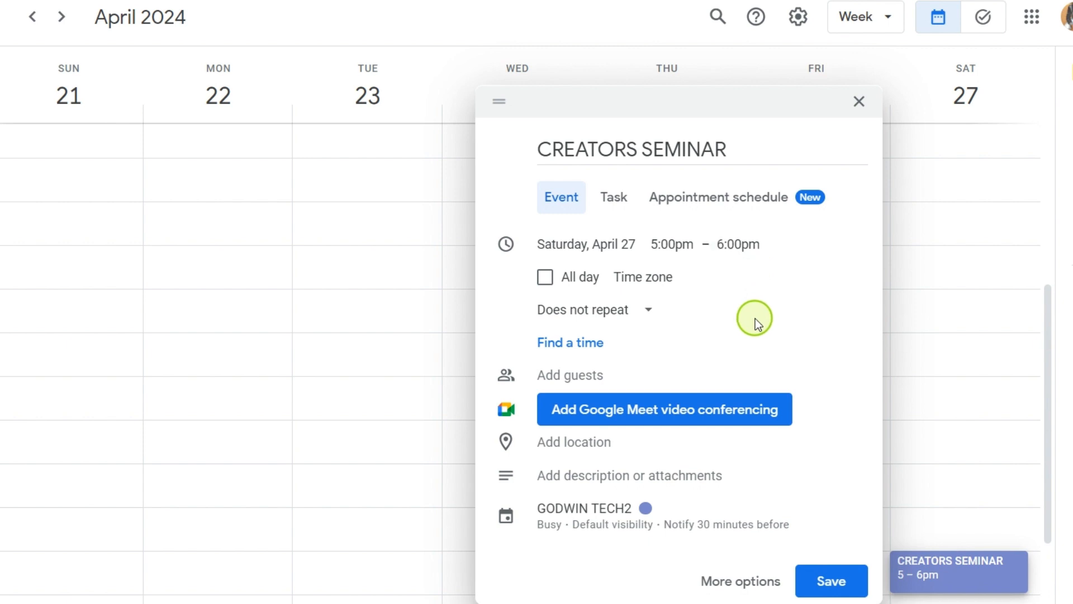
pyautogui.click(648, 316)
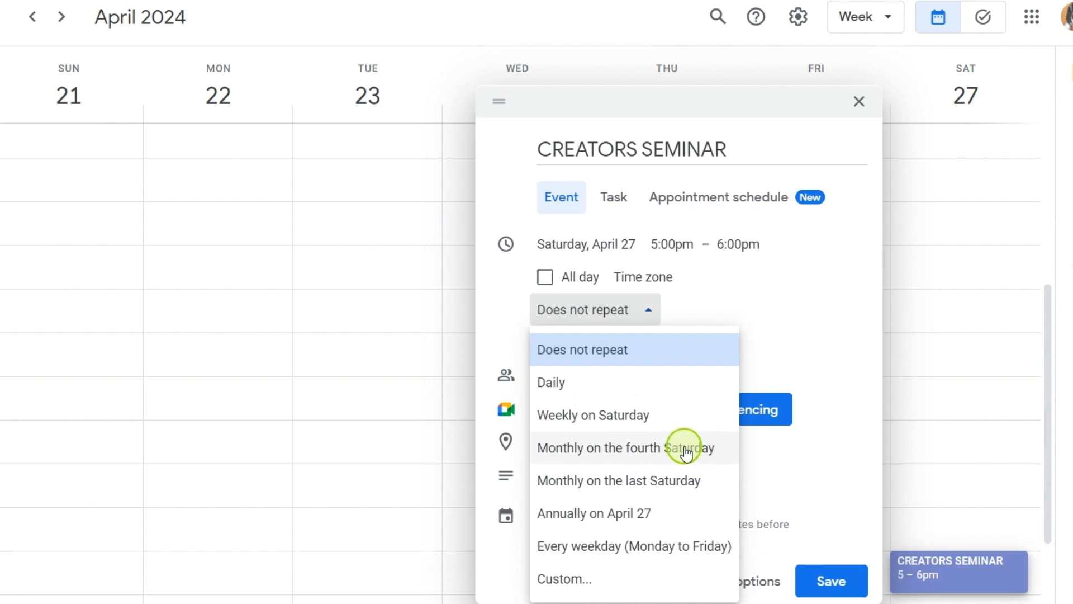
# Step: Keep the event on 'Does not repeat', closing the recurrence list
pyautogui.click(602, 358)
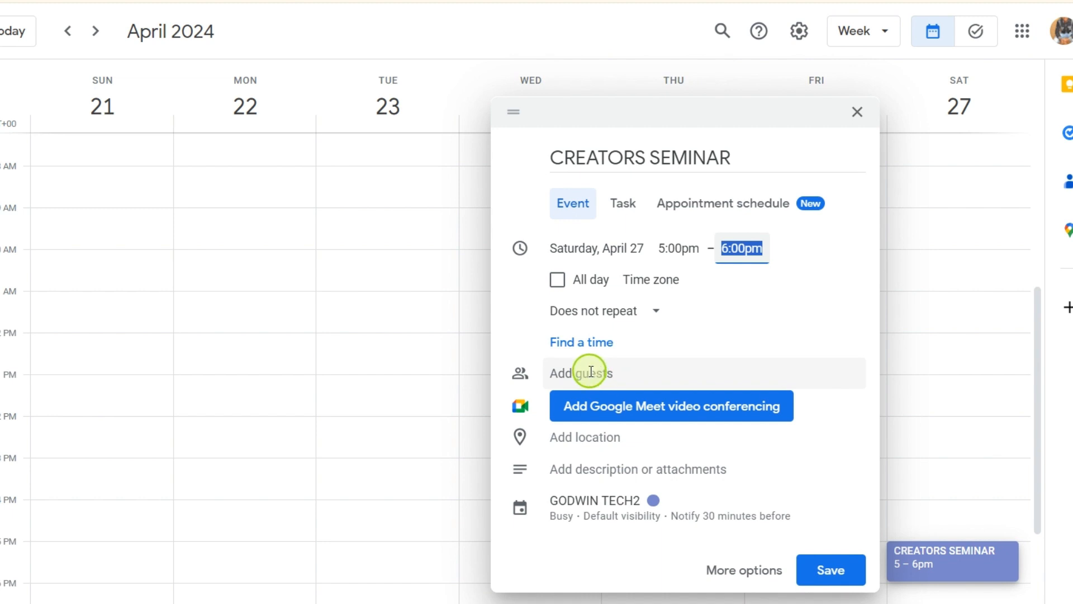
# Step: Add a guest to CREATORS SEMINAR by entering their e-mail address and picking the suggestion
pyautogui.click(591, 372)
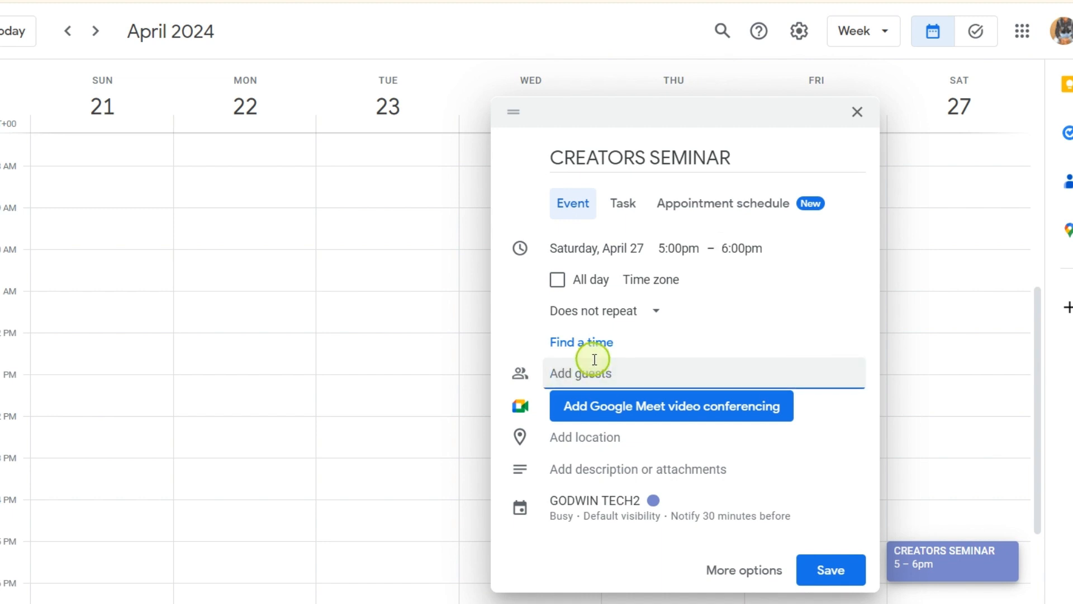
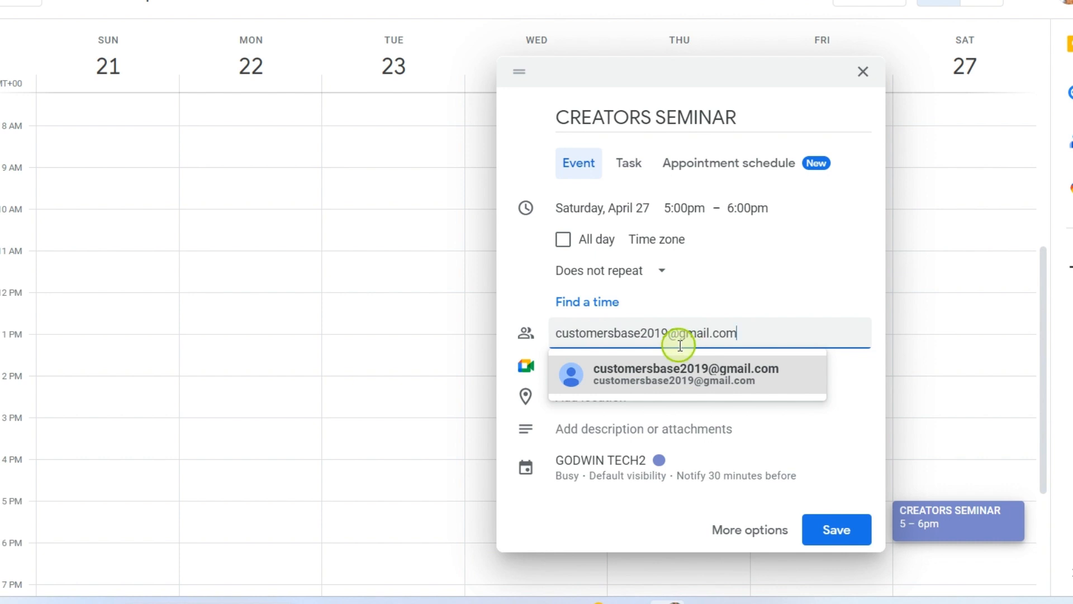
pyautogui.click(649, 382)
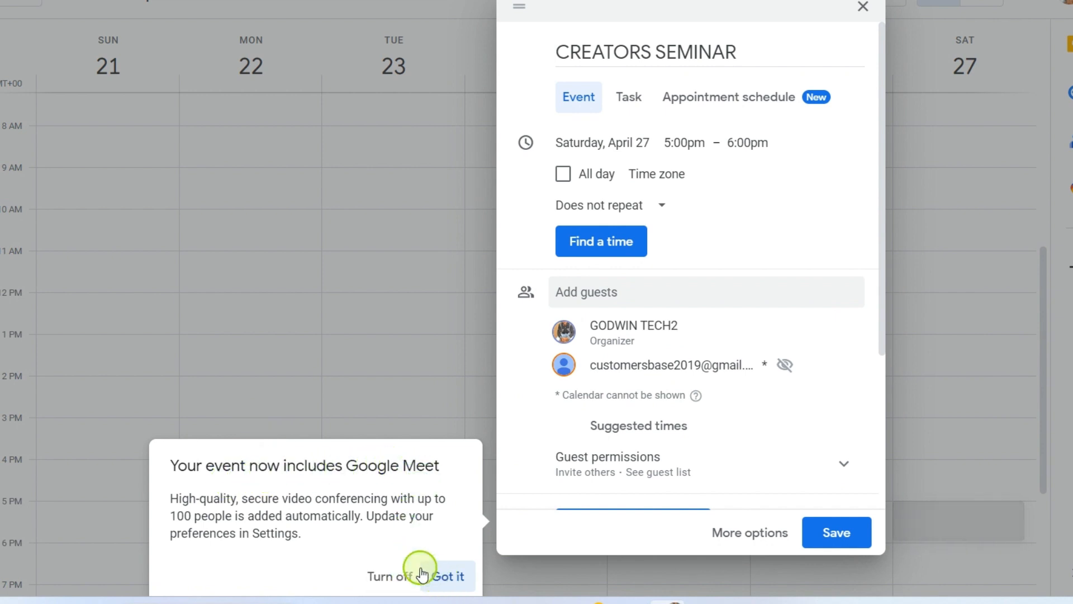
# Step: Dismiss the Google Meet notice and expand Guest permissions: invite others and see guest list on, modify off
pyautogui.click(450, 577)
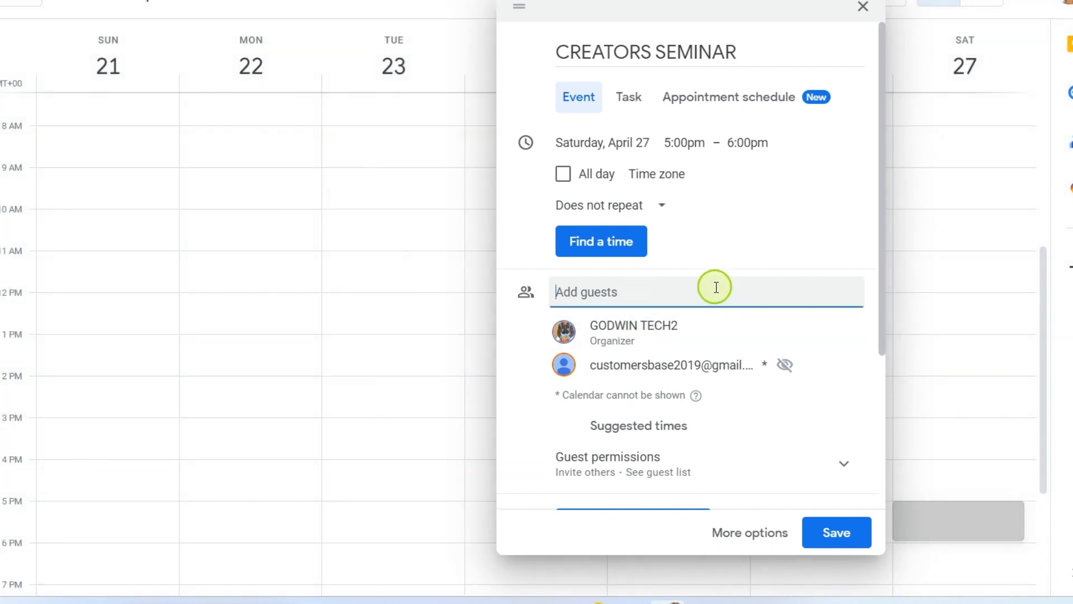
pyautogui.scroll(-1, 717, 287)
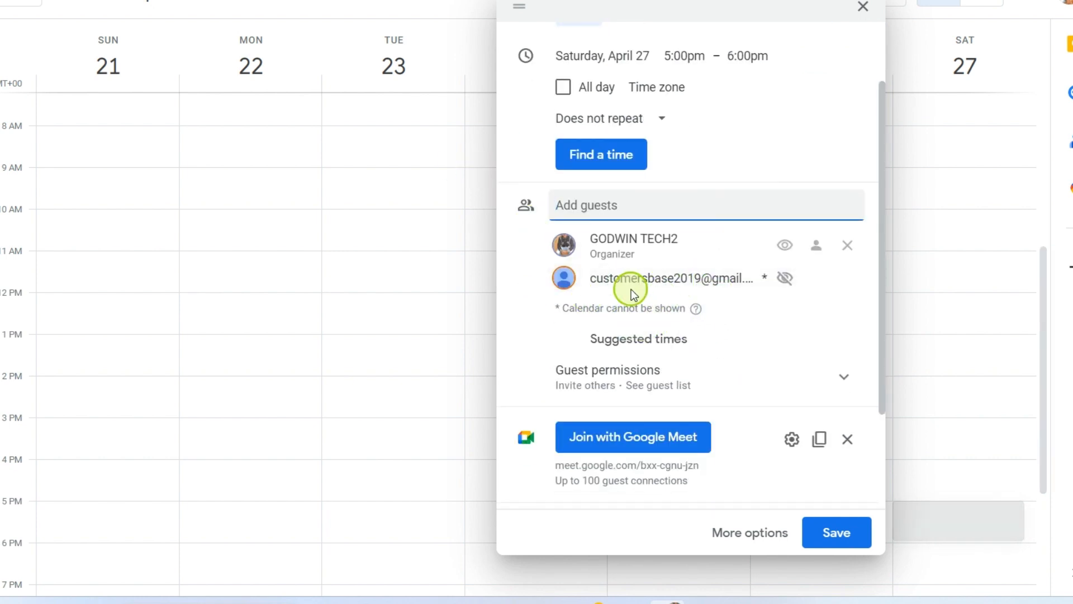
pyautogui.moveTo(640, 252)
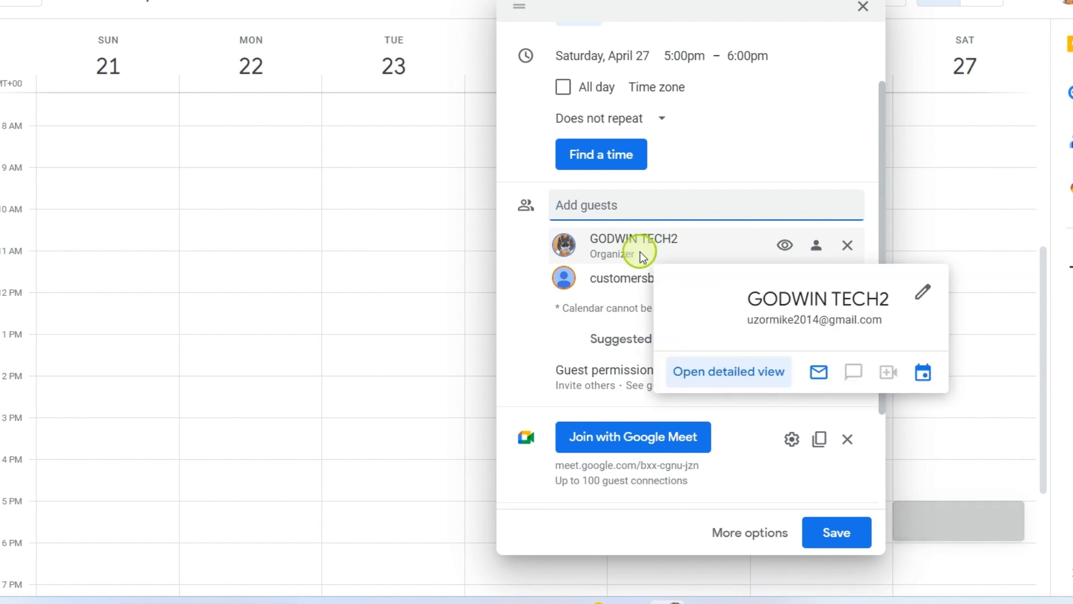
pyautogui.scroll(-3, 635, 343)
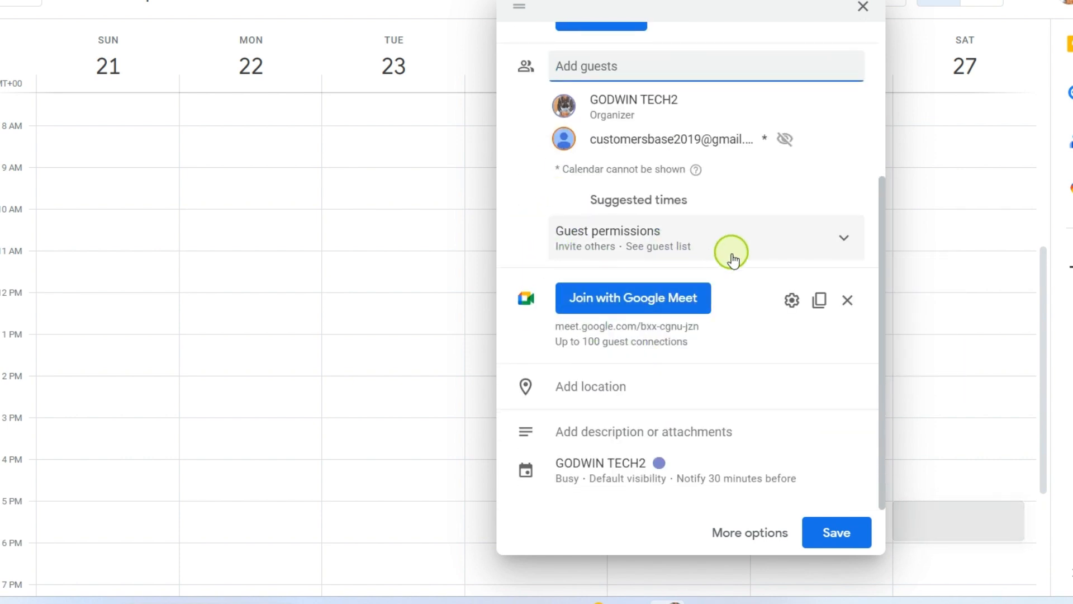
pyautogui.click(839, 236)
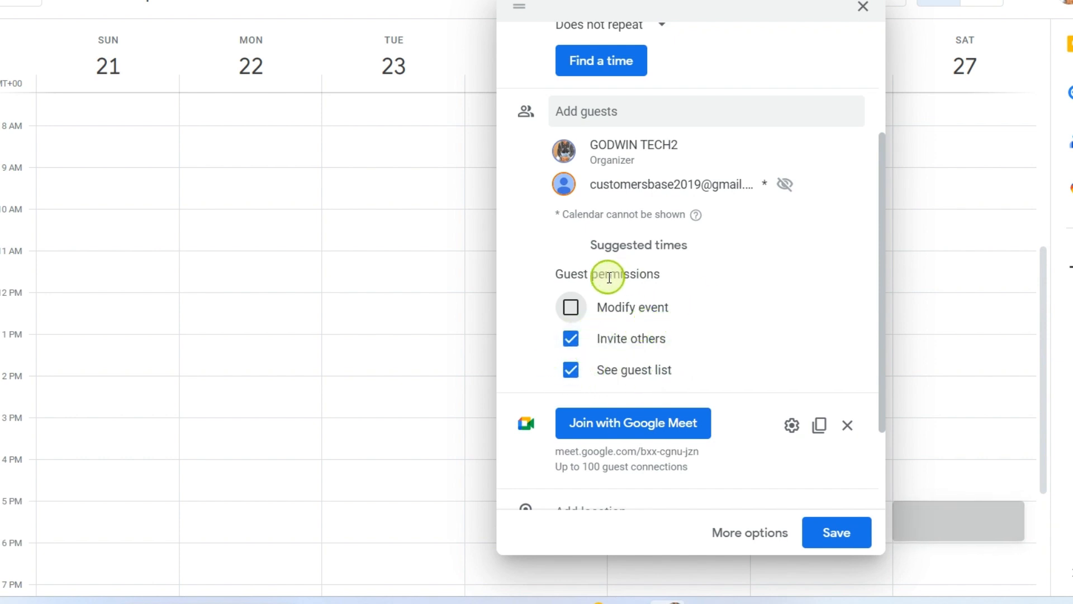
pyautogui.scroll(-2, 665, 304)
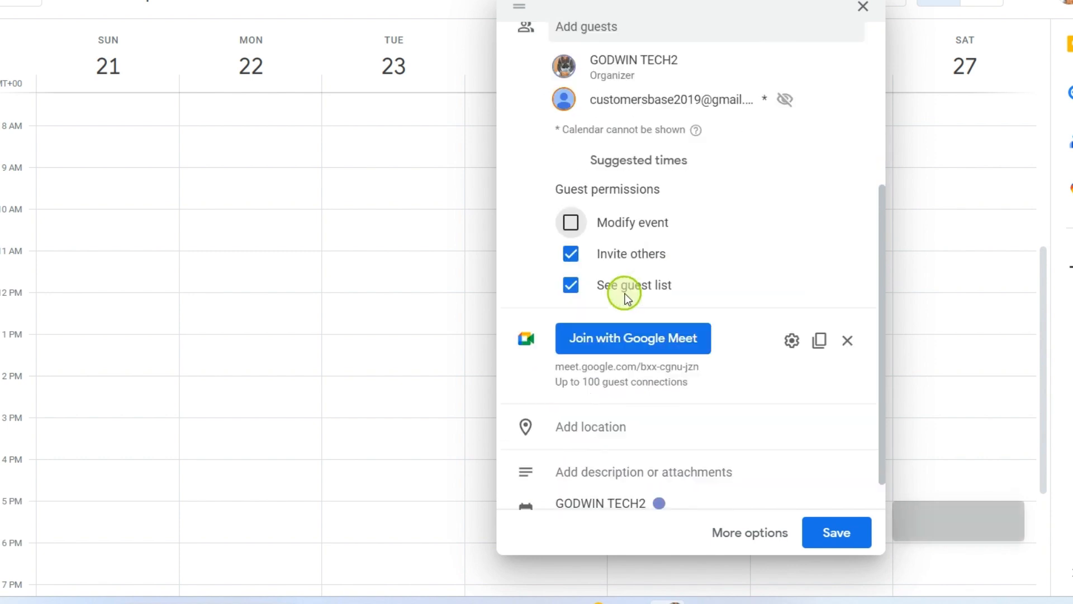
pyautogui.scroll(-1, 803, 206)
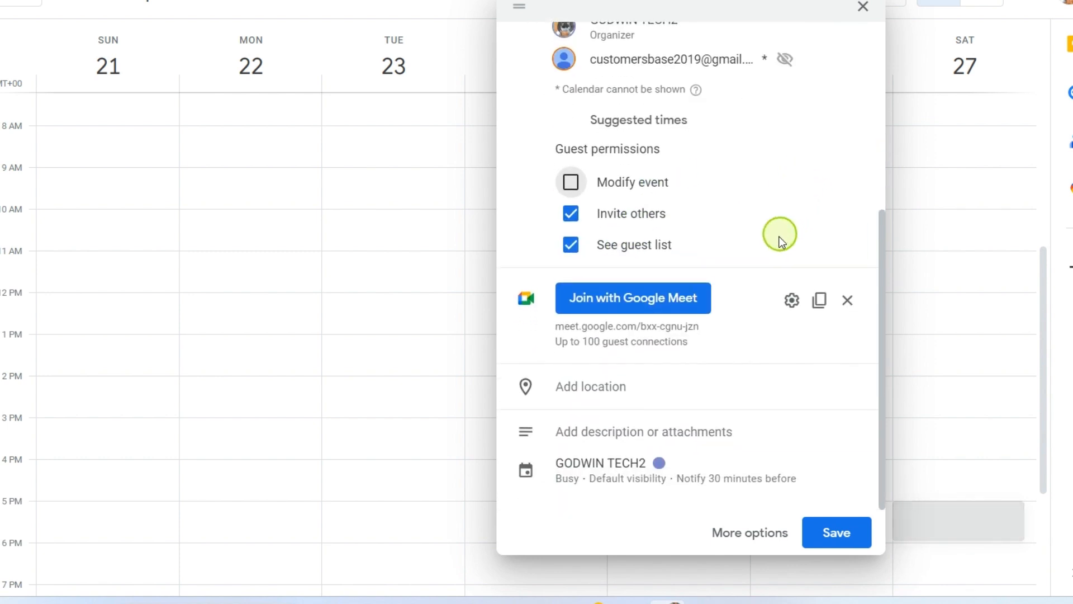
# Step: Set the CREATORS SEMINAR location to Godwin Heights High School, found by typing GODW
pyautogui.click(585, 386)
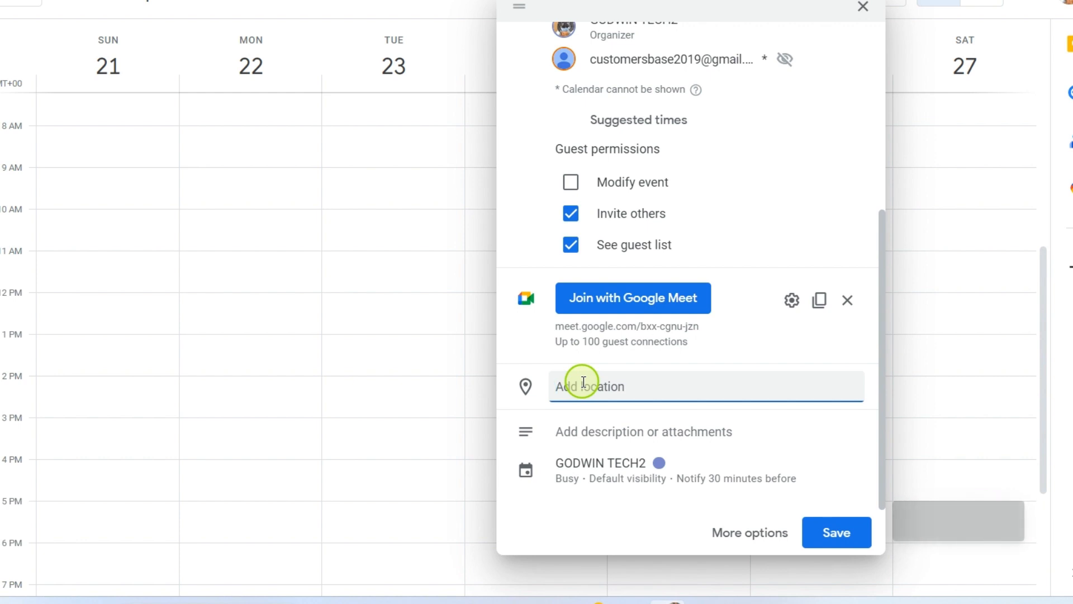
pyautogui.write('G')
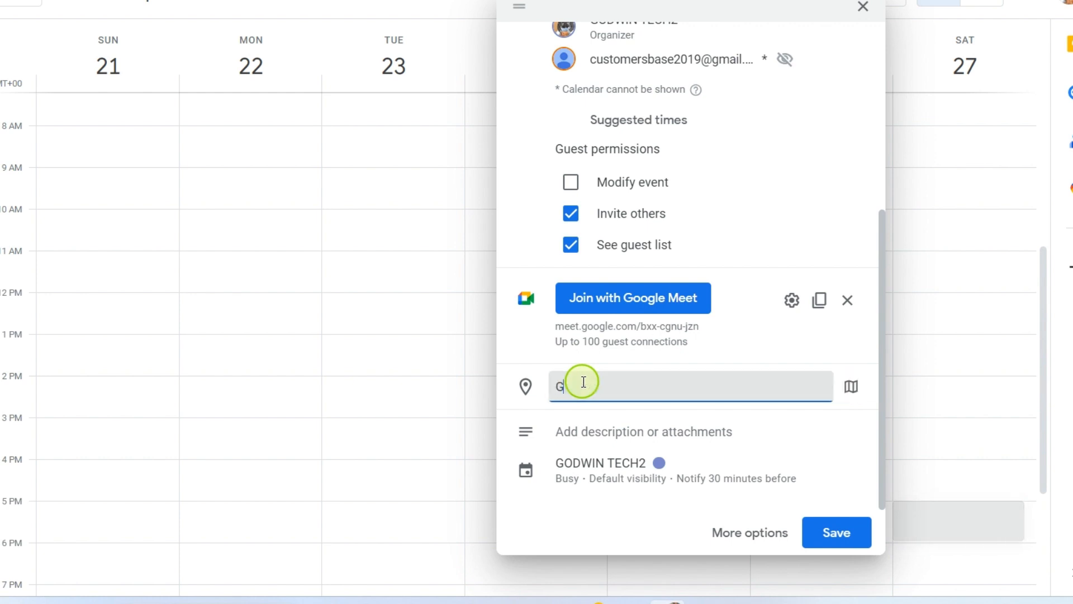
pyautogui.write('ODW')
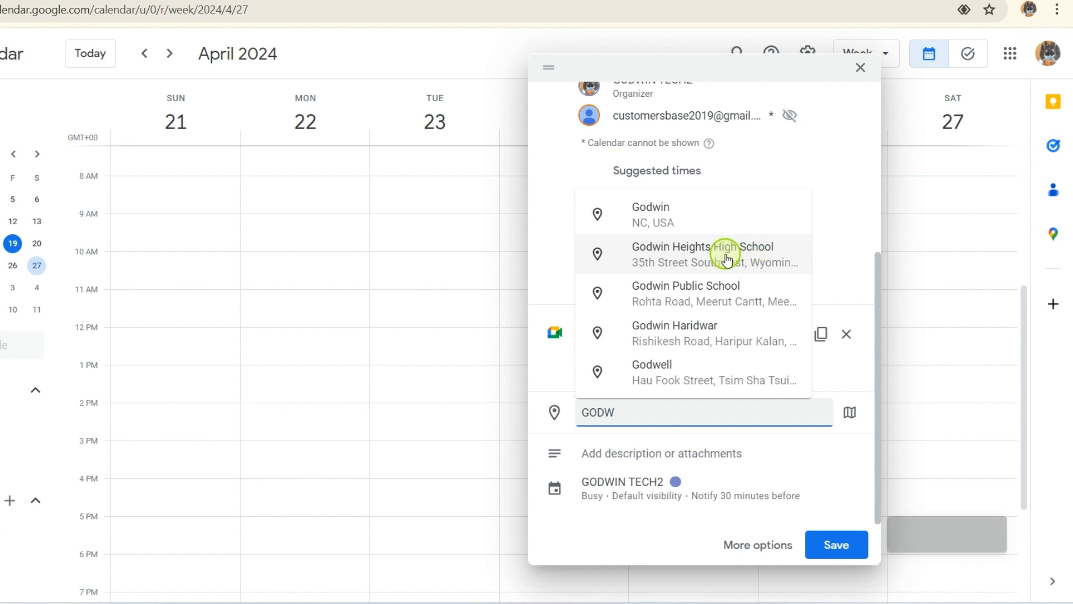
pyautogui.click(698, 262)
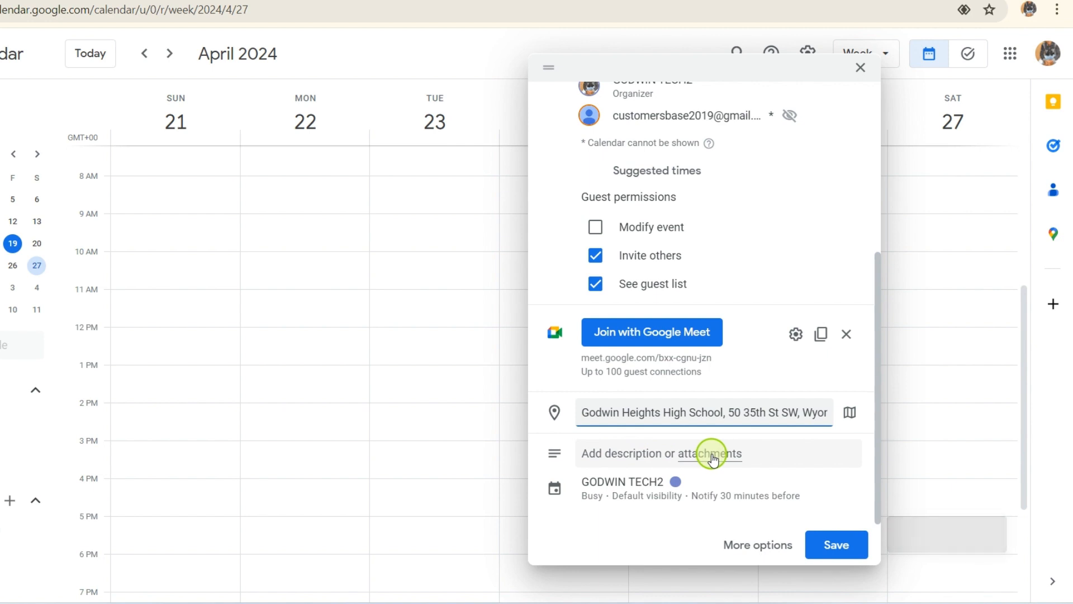
# Step: Add the YouTube creators meeting description and make 'It is important' bold, italic and underlined
pyautogui.click(611, 457)
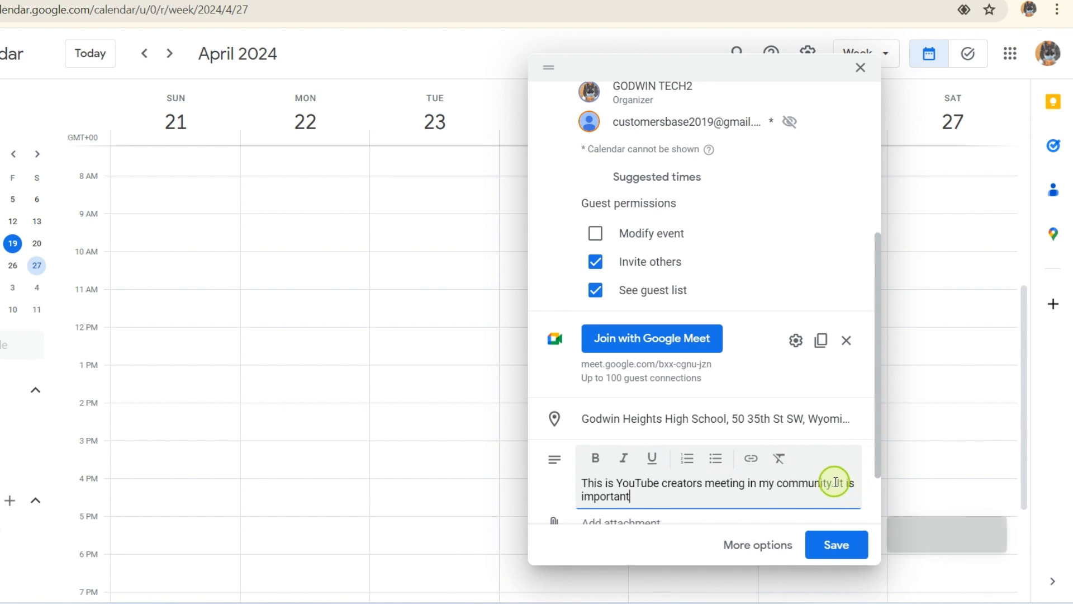
pyautogui.moveTo(838, 483); pyautogui.dragTo(780, 508)
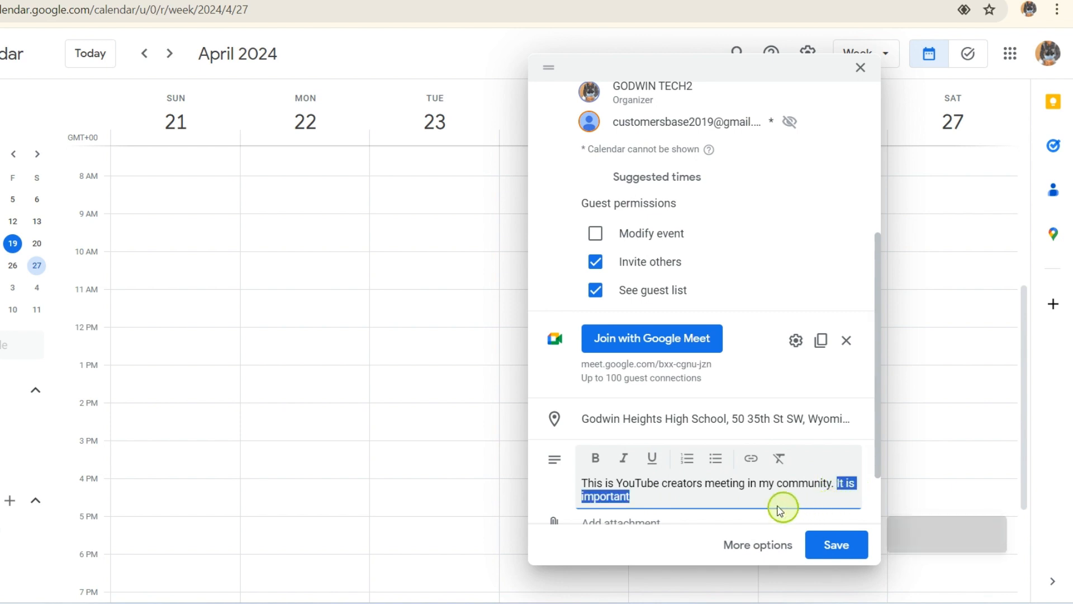
pyautogui.click(597, 458)
pyautogui.click(626, 459)
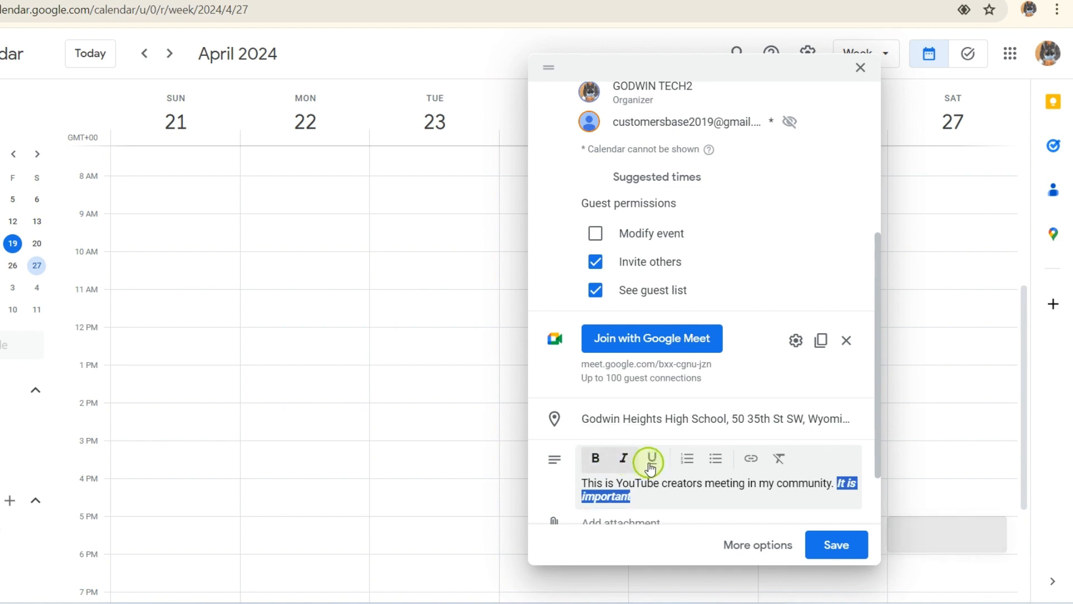
pyautogui.click(652, 462)
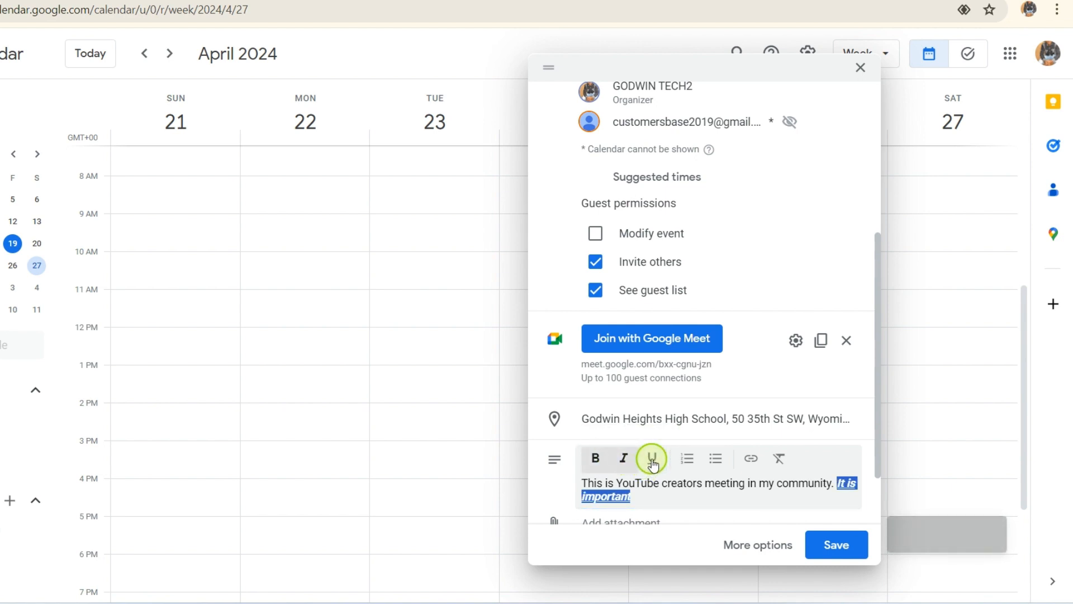
pyautogui.click(665, 505)
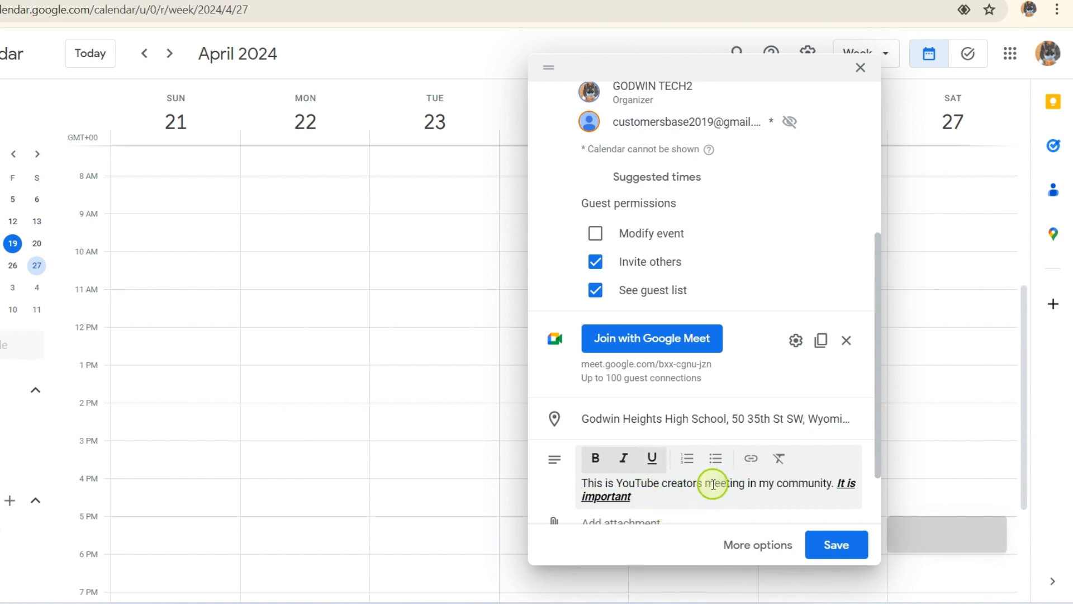
pyautogui.scroll(-2, 693, 501)
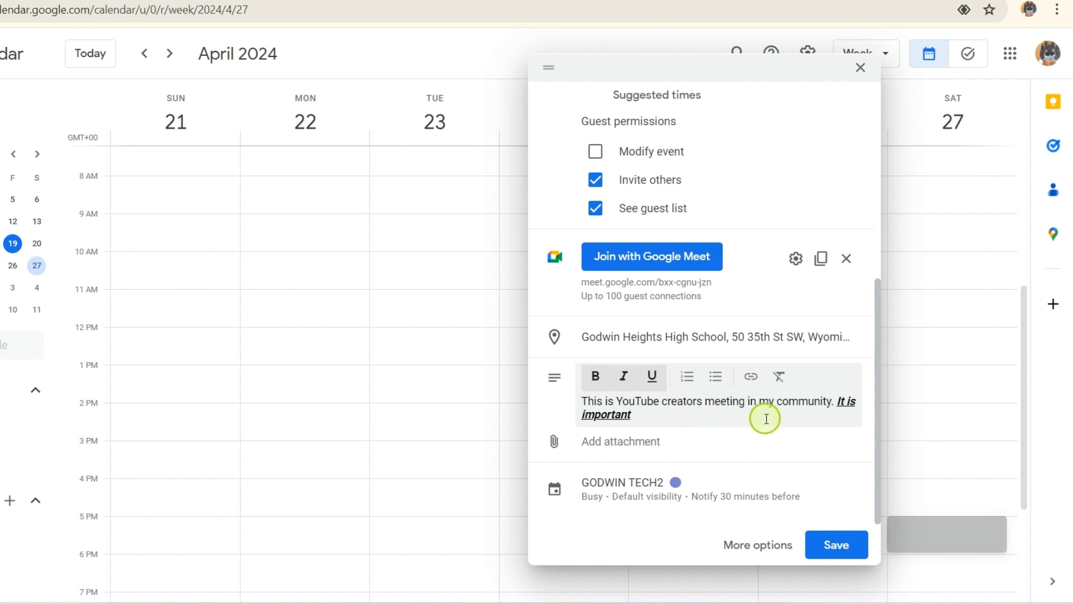
pyautogui.scroll(6, 738, 311)
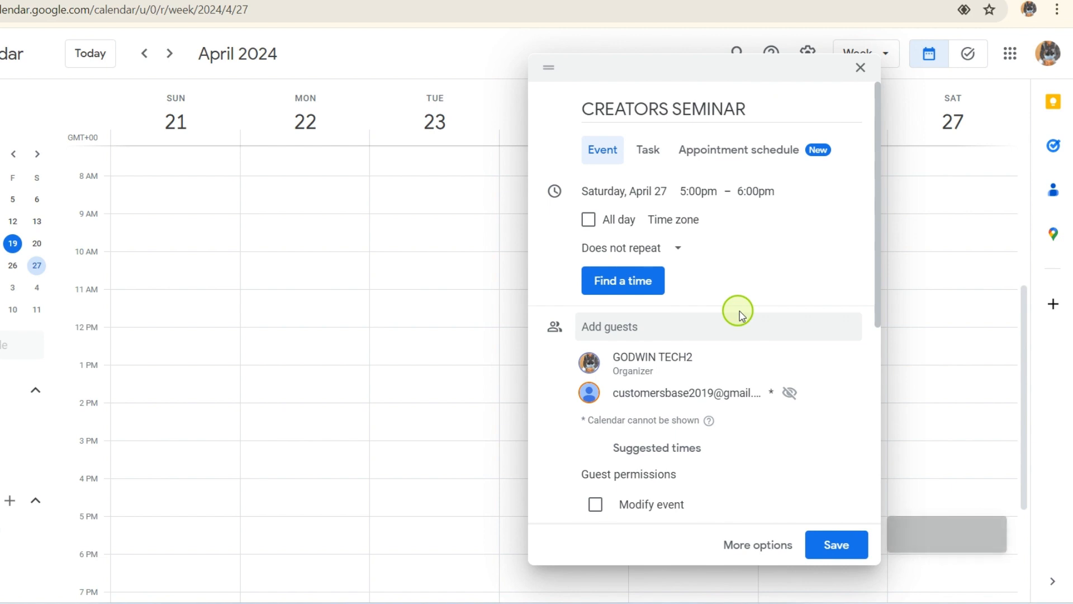
# Step: Save CREATORS SEMINAR and send the invitation email to its guest
pyautogui.click(836, 545)
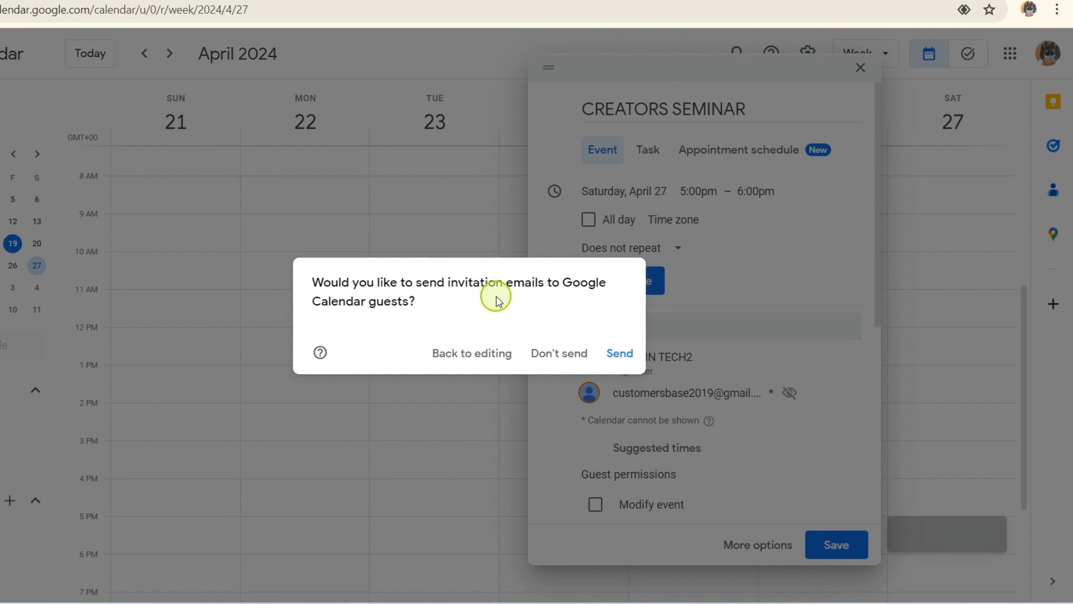
pyautogui.click(620, 355)
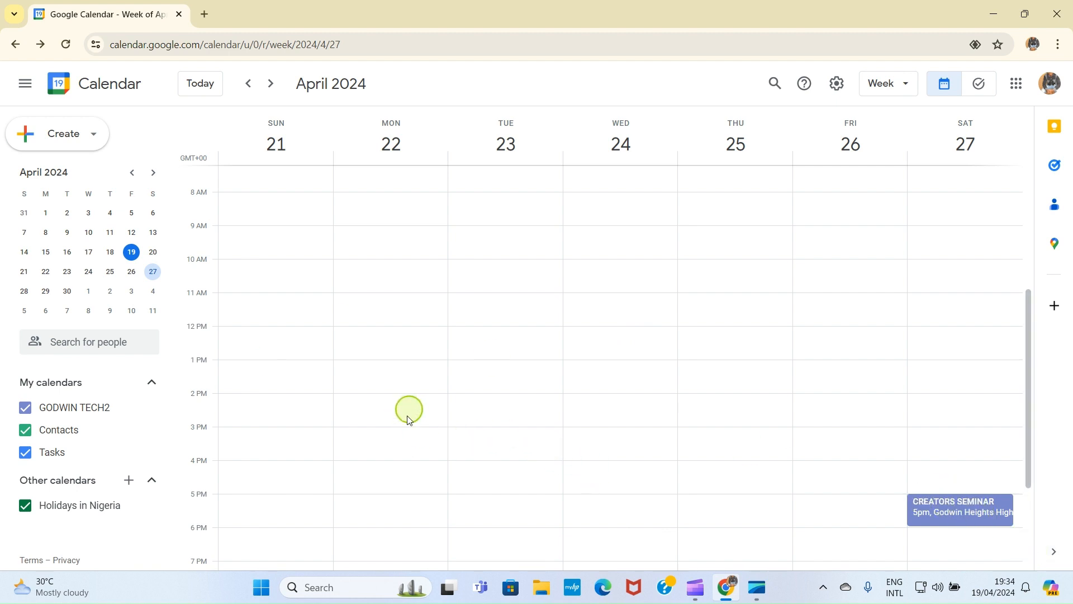
# Step: Create a new task titled YOUTUBE THUMBNAIL from the Create menu
pyautogui.click(93, 135)
pyautogui.click(39, 200)
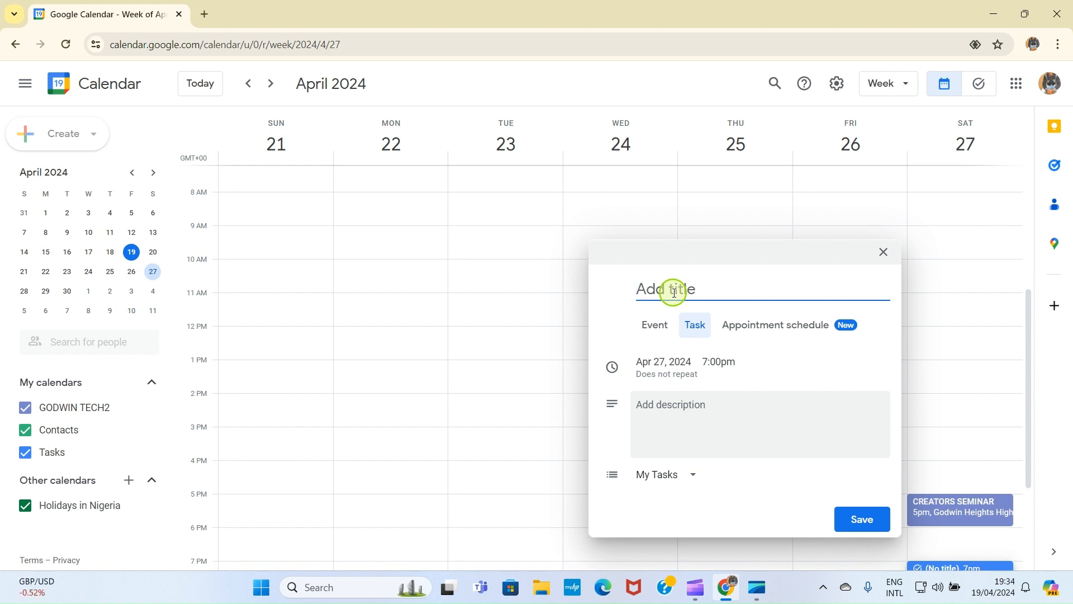
pyautogui.write('Y')
pyautogui.write('OUTUBE THUMBNA')
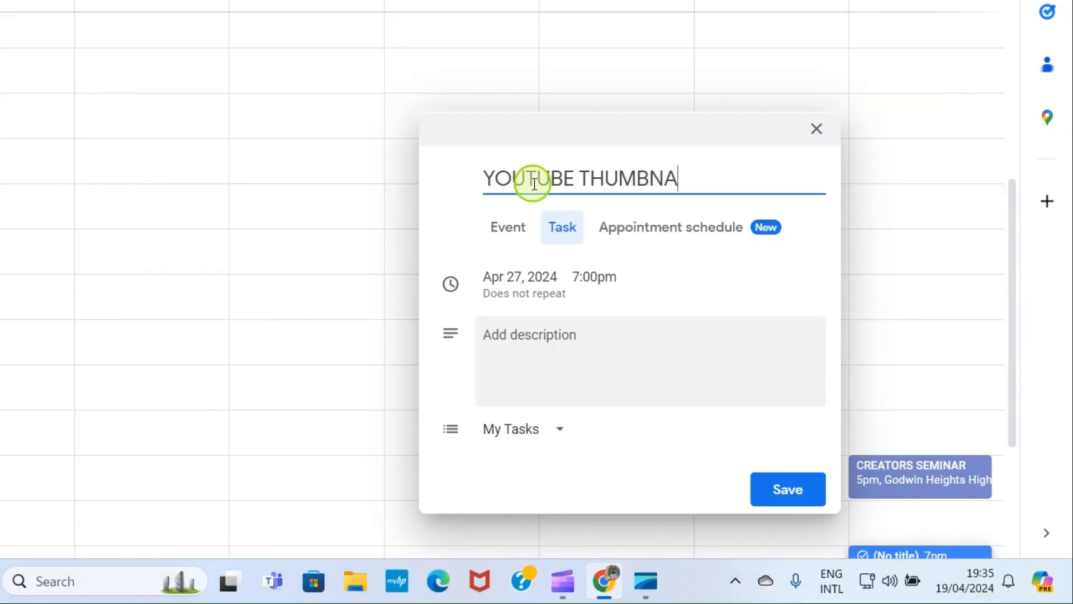
pyautogui.write('IL')
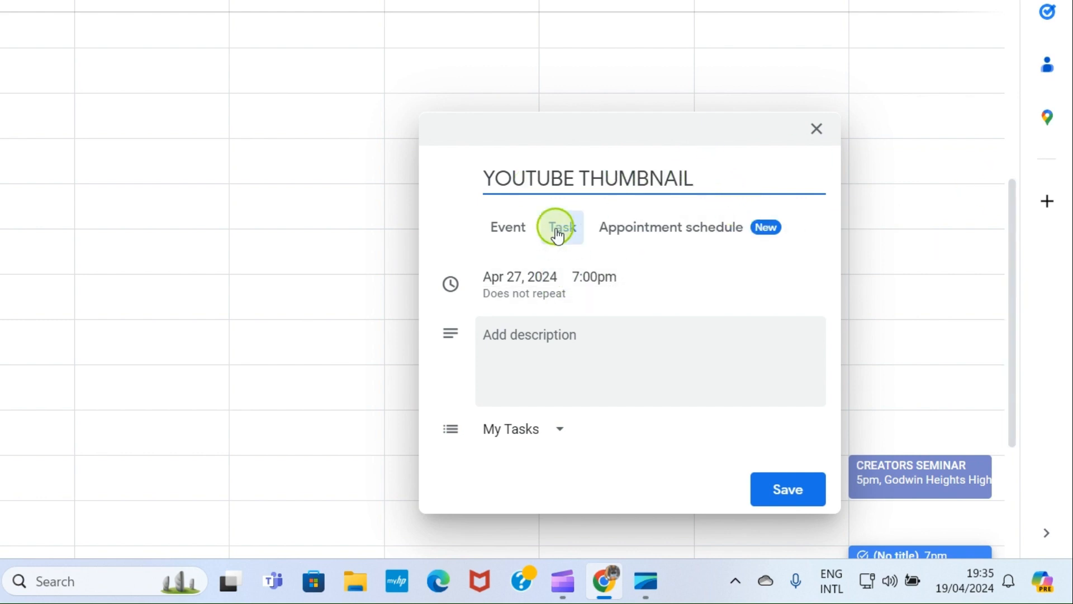
# Step: Move the YOUTUBE THUMBNAIL task to April 28 at 1:00pm
pyautogui.click(519, 282)
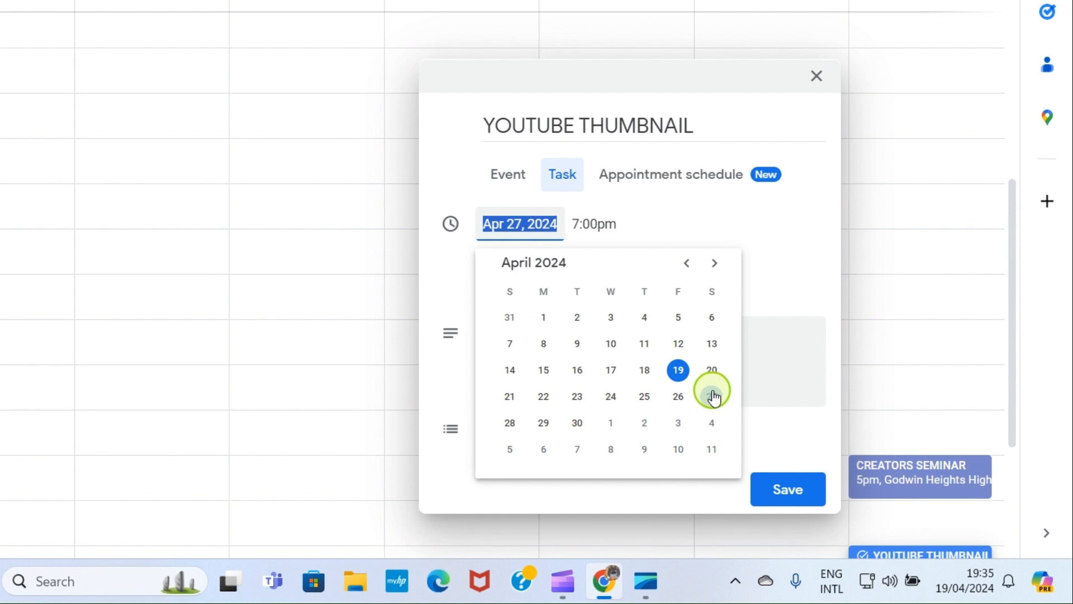
pyautogui.click(510, 424)
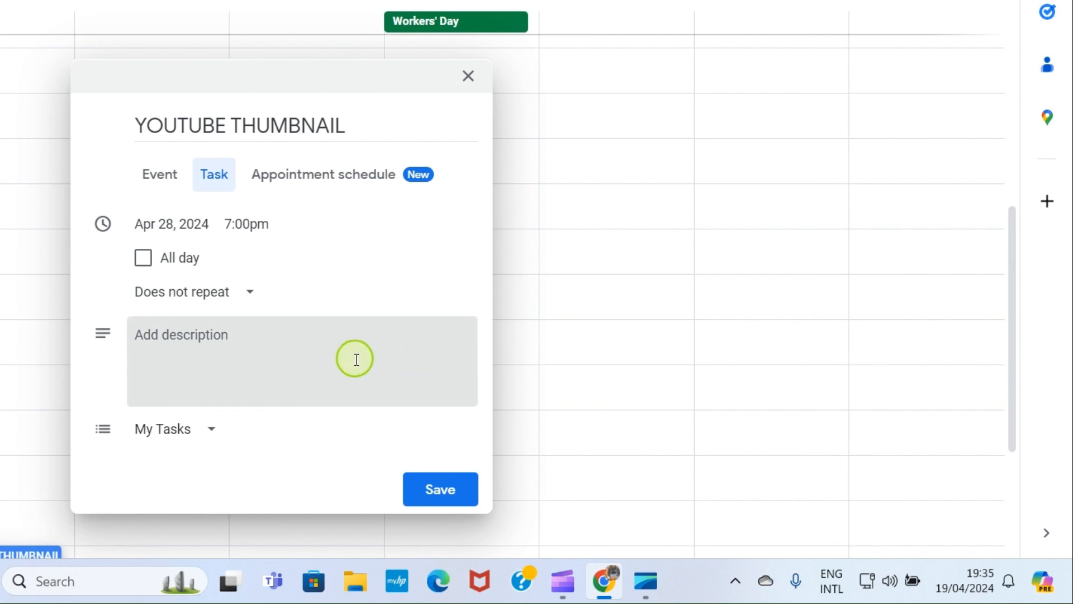
pyautogui.click(248, 223)
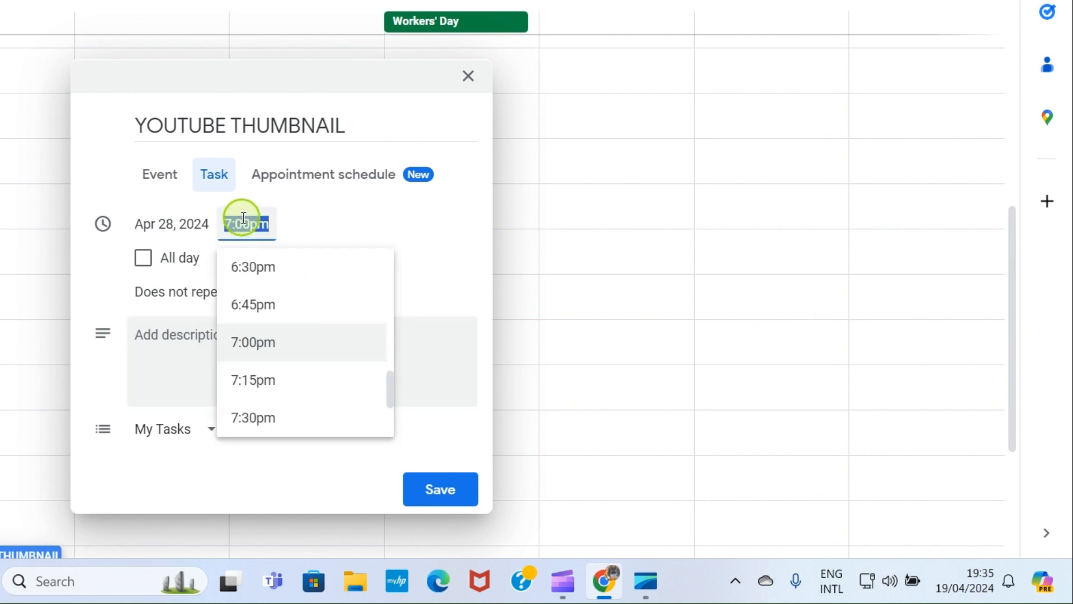
pyautogui.scroll(-5, 259, 362)
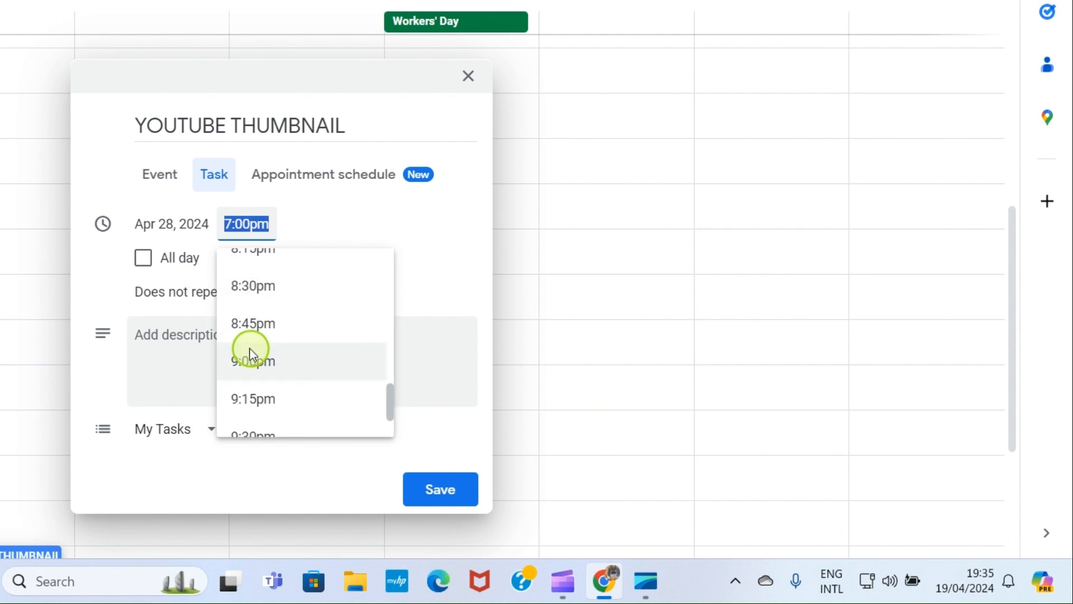
pyautogui.scroll(-3, 255, 348)
pyautogui.scroll(12, 263, 354)
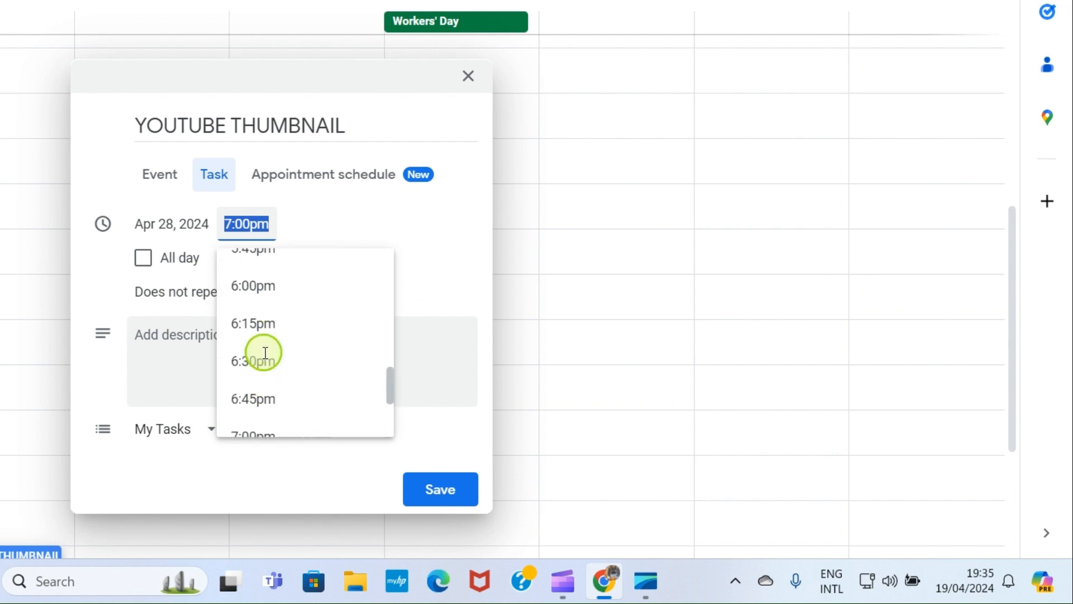
pyautogui.scroll(7, 265, 353)
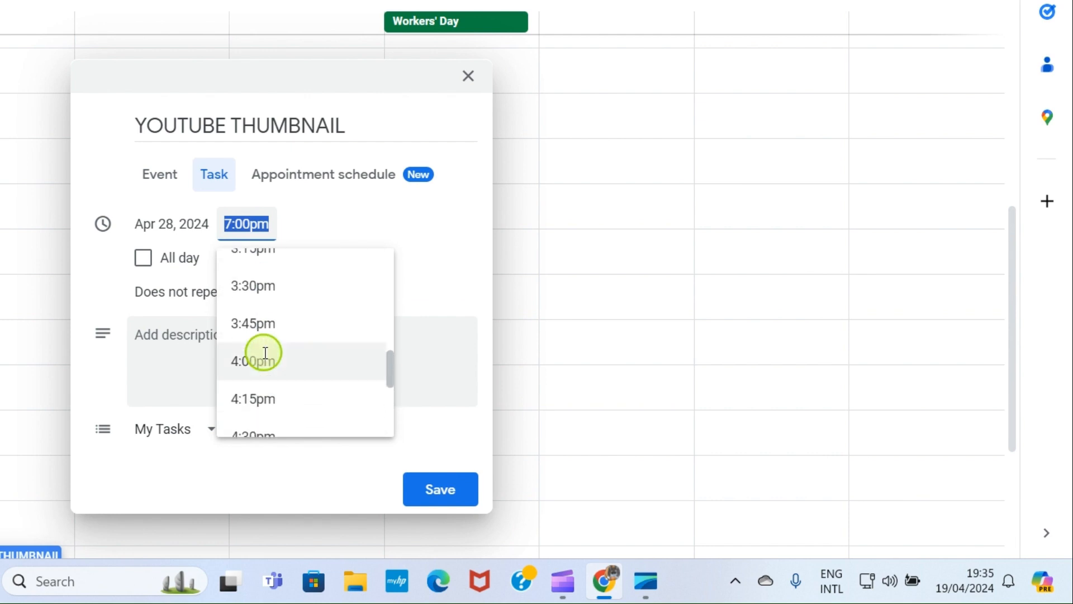
pyautogui.scroll(4, 265, 353)
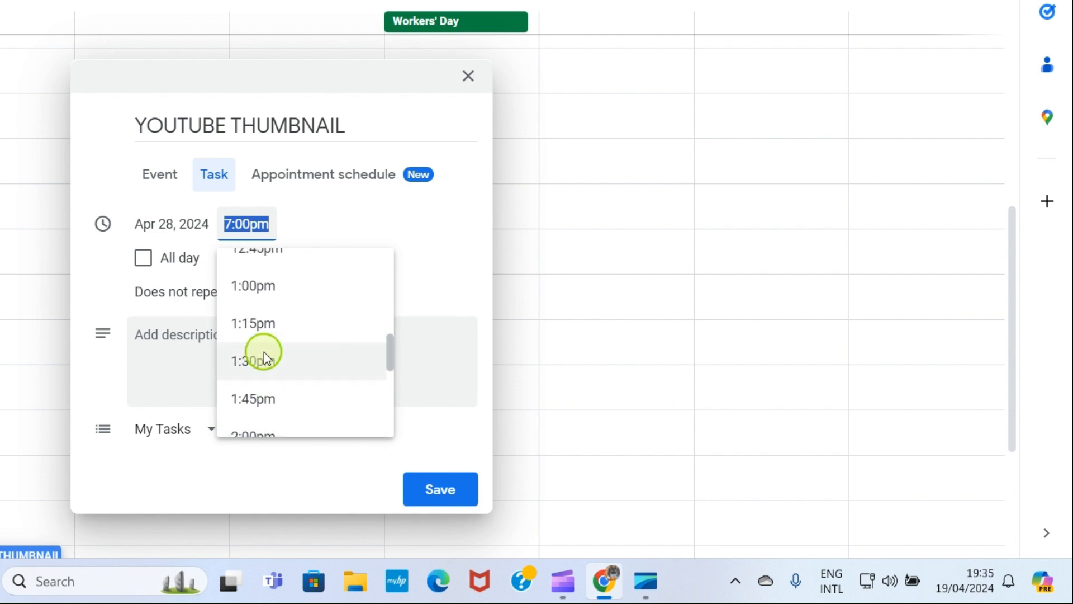
pyautogui.click(250, 286)
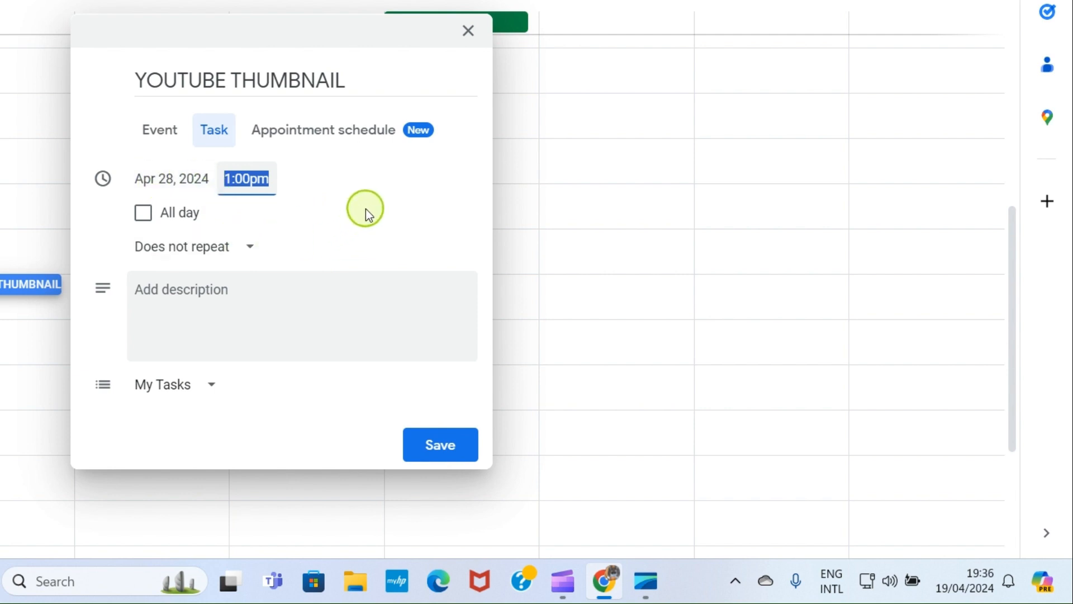
# Step: Recheck the date picker, browsing May, and keep the task on April 28
pyautogui.click(183, 188)
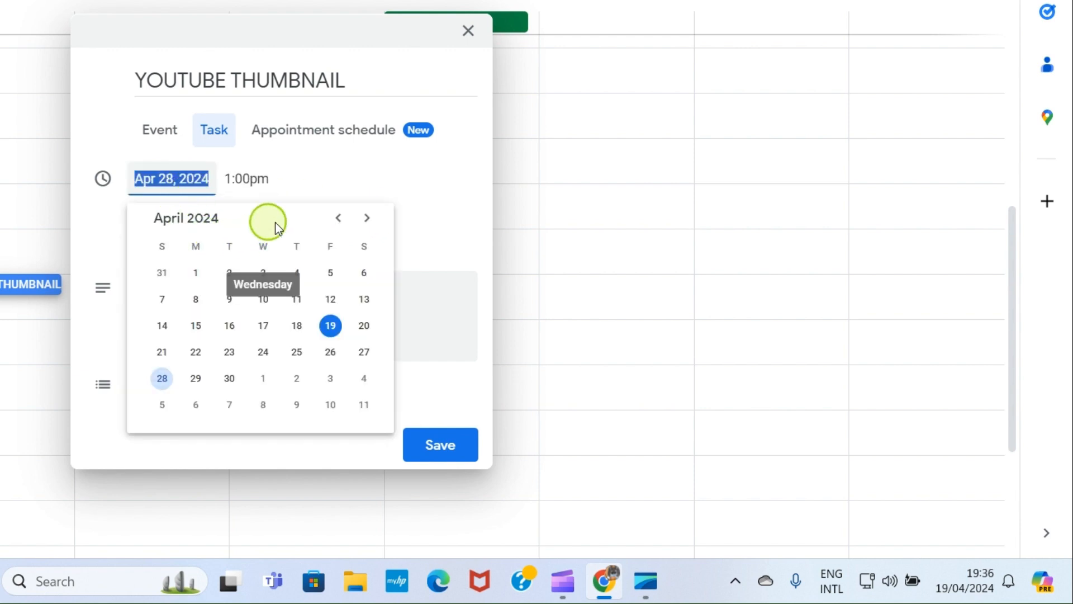
pyautogui.click(373, 228)
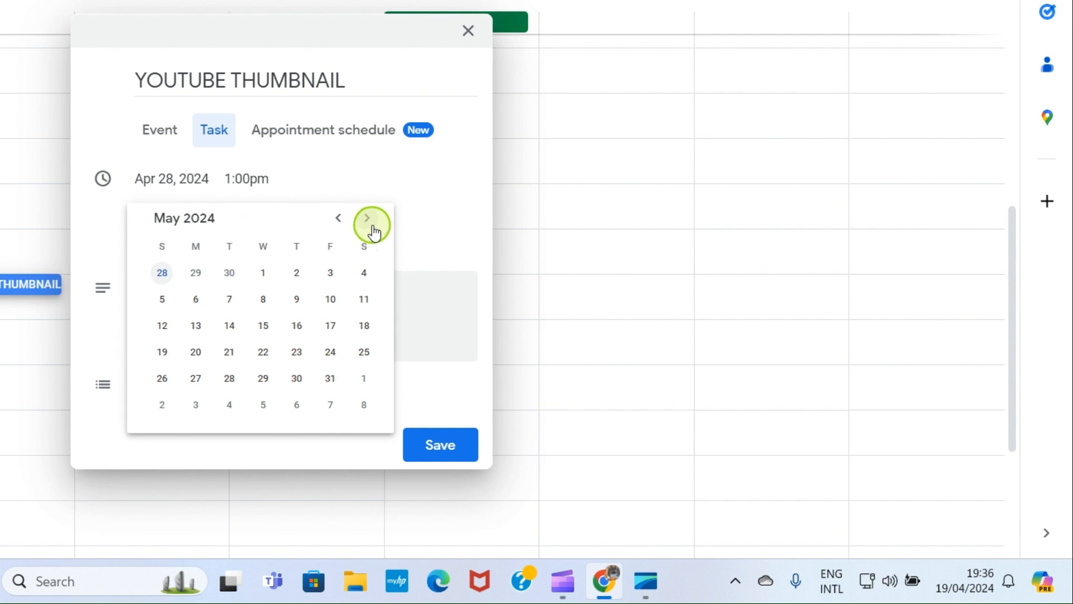
pyautogui.click(338, 218)
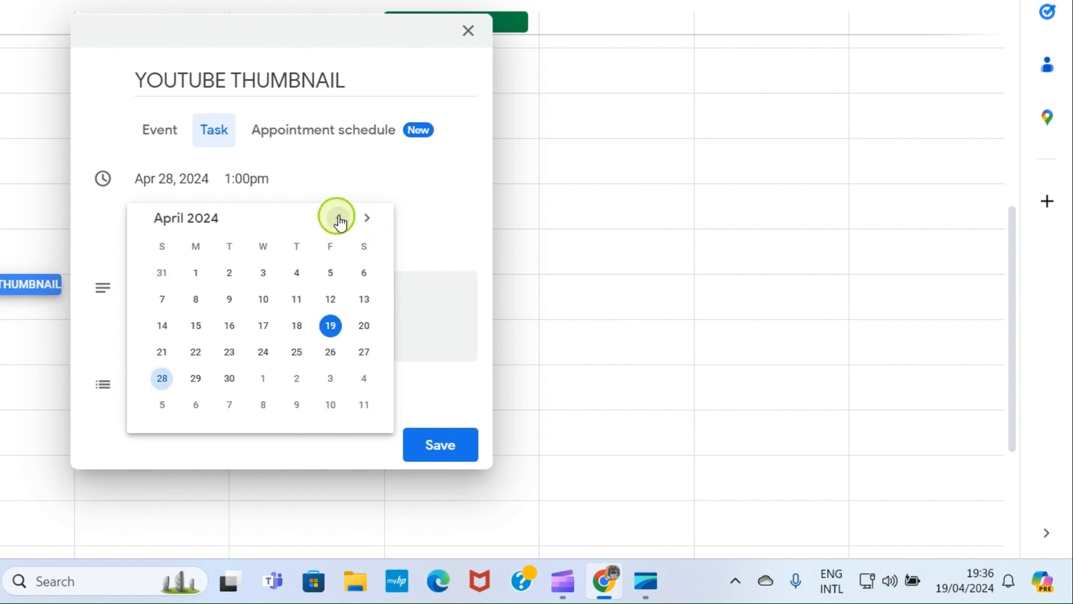
pyautogui.click(164, 378)
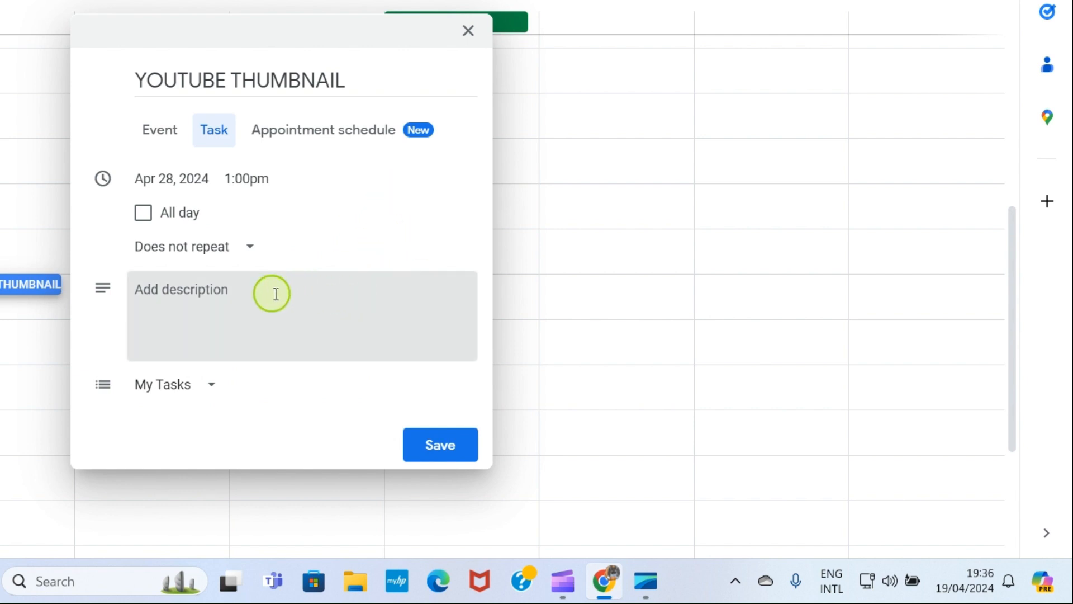
# Step: Describe the task as 'This is the day to redesign my YouTube videos thumbnails.'
pyautogui.click(181, 295)
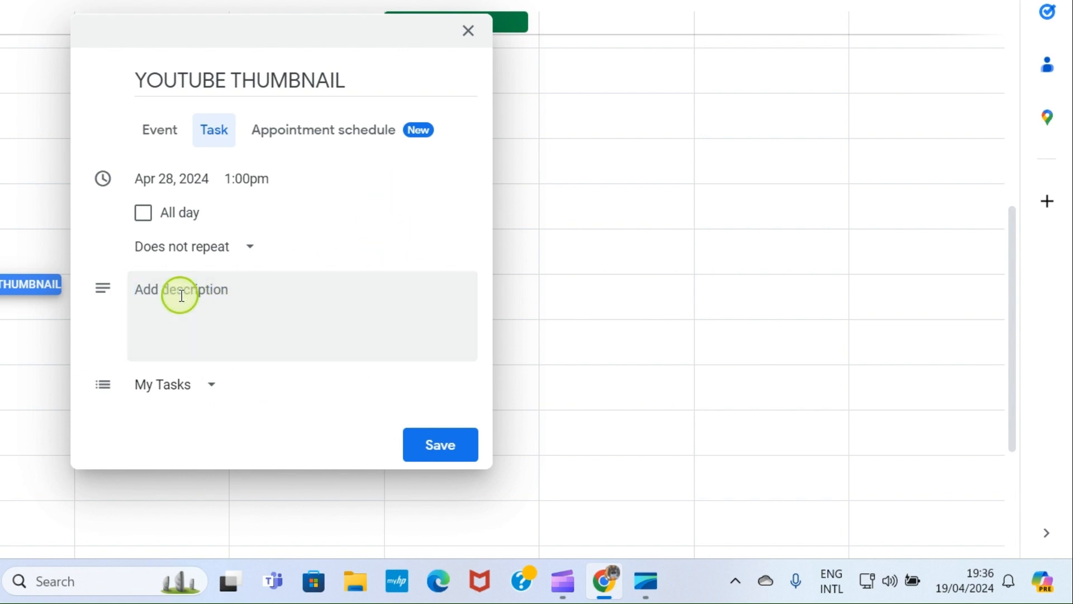
pyautogui.write('This is the day to redesign my YouTube videos thumbnails.')
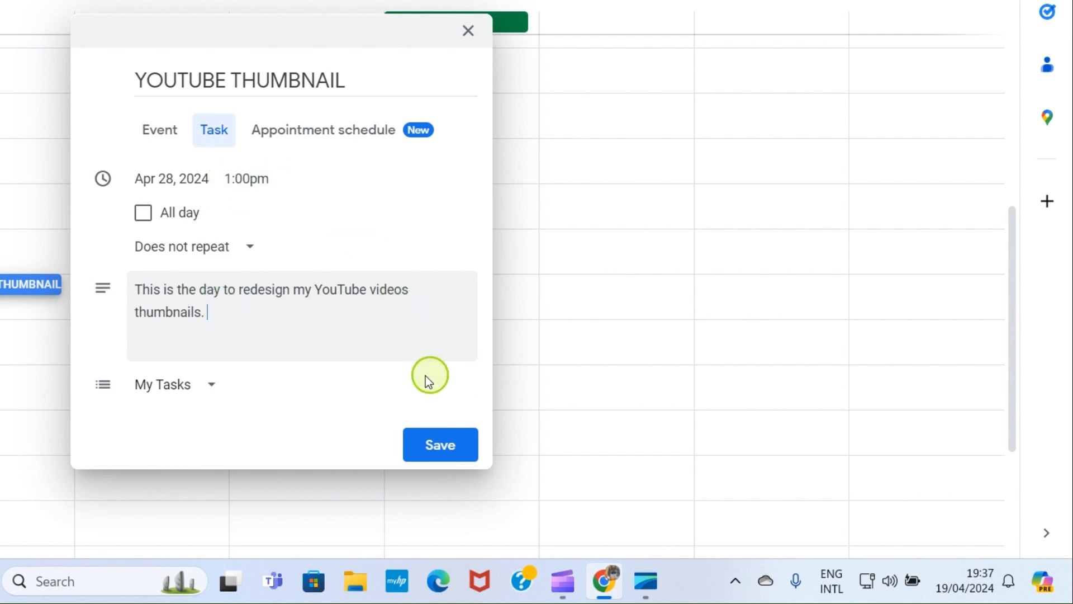
# Step: Save the YOUTUBE THUMBNAIL task on Sunday 28 at 1 PM and bring up the Create choices
pyautogui.click(428, 445)
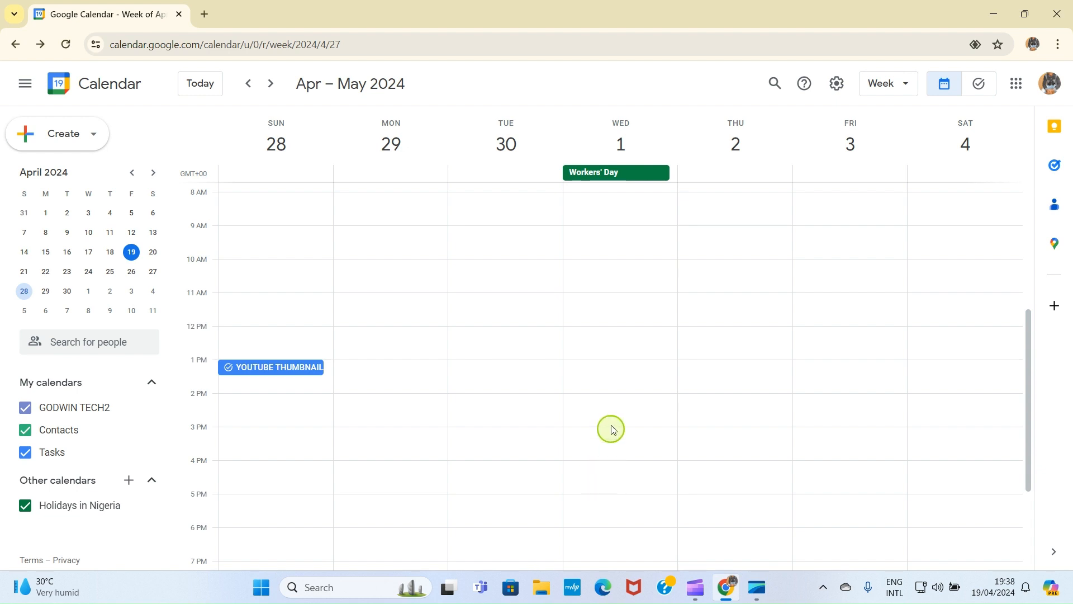
pyautogui.scroll(5, 610, 422)
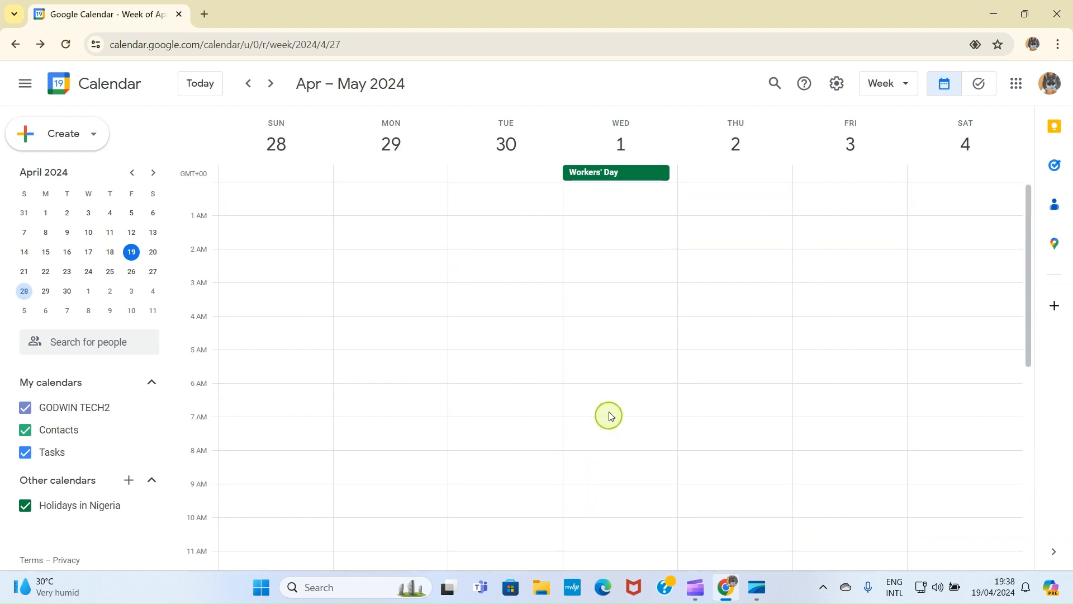
pyautogui.click(80, 144)
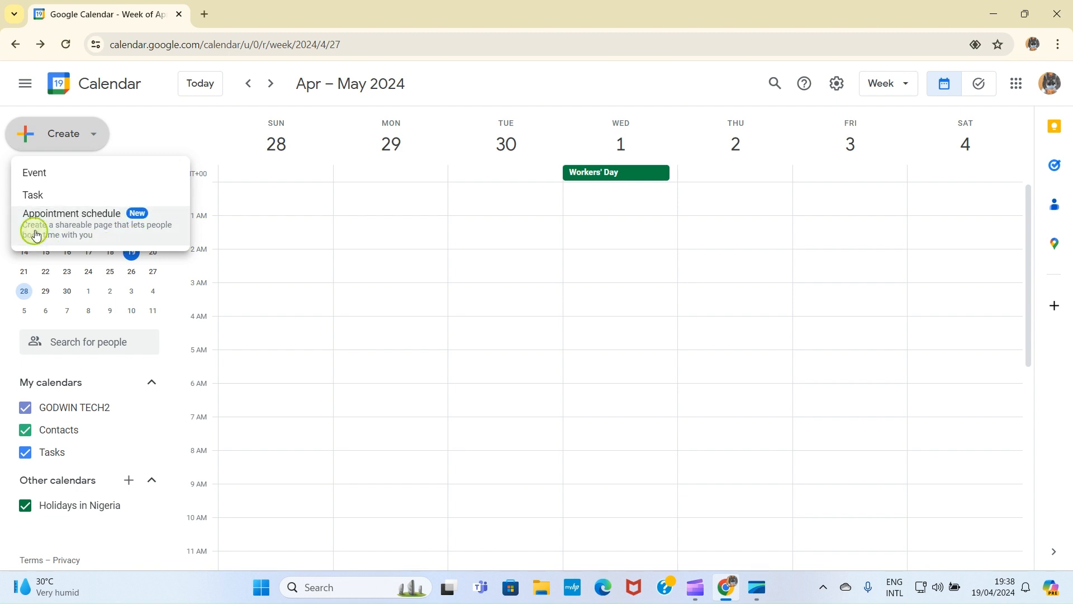
# Step: Create an appointment schedule named STUDENTS APPOINTMENT with a 30-minute appointment duration
pyautogui.click(116, 228)
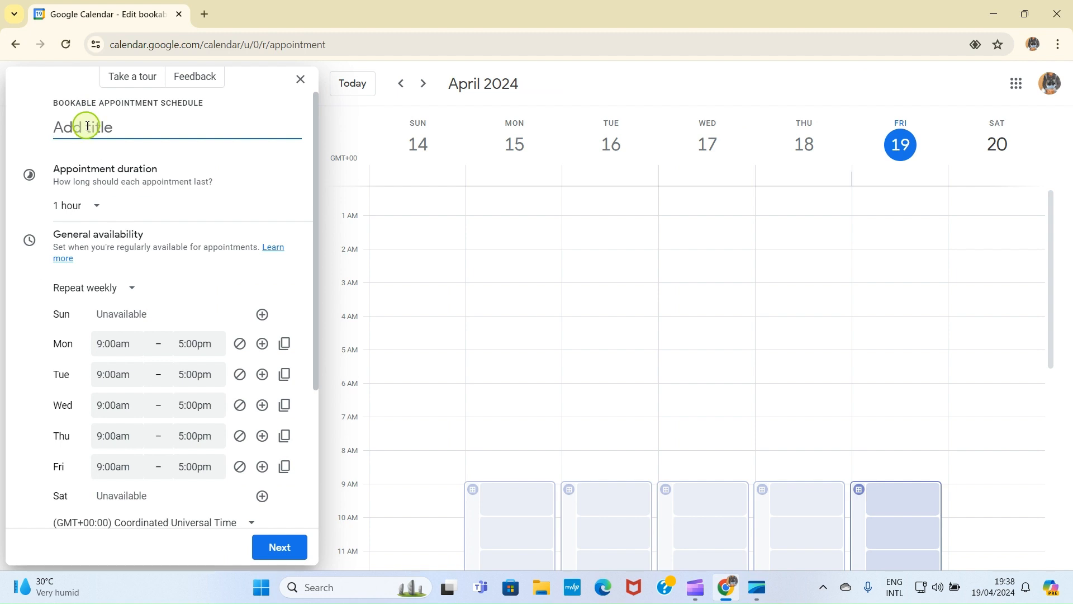
pyautogui.write('STUDENTS')
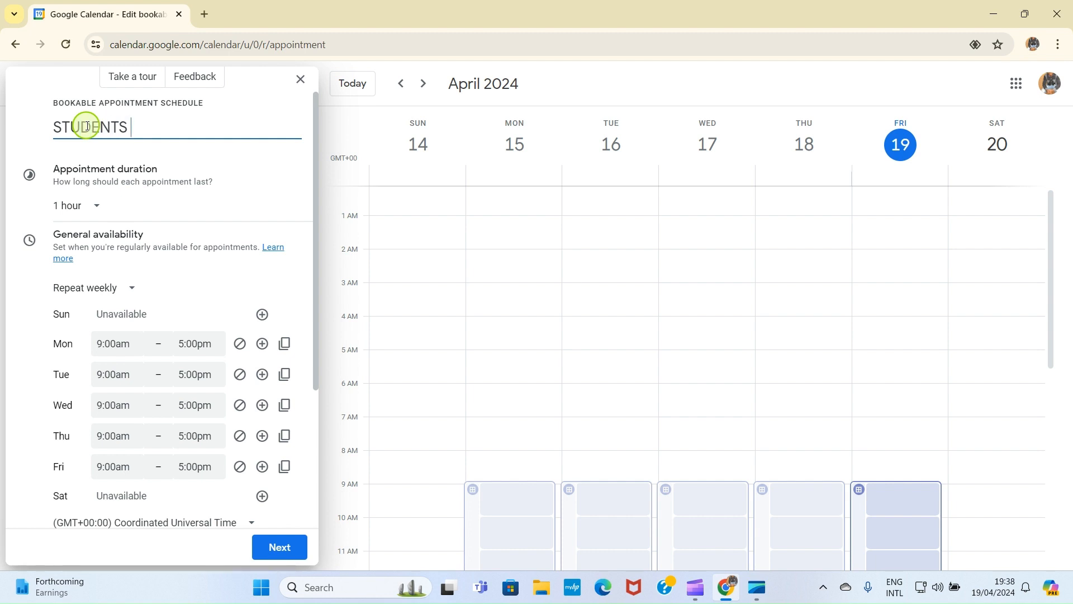
pyautogui.write(' APPOINTMENT')
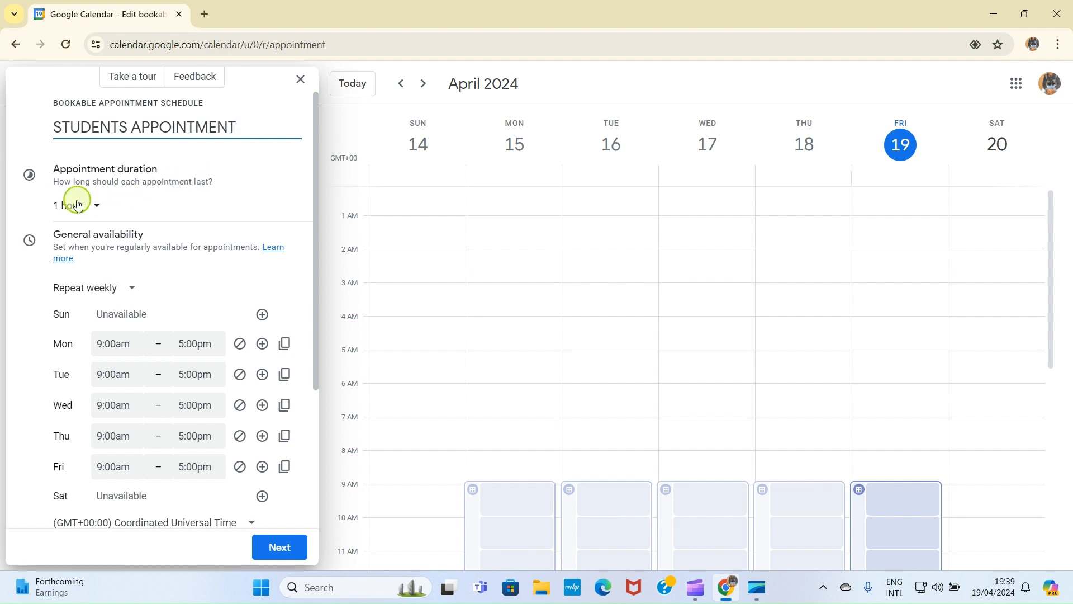
pyautogui.click(93, 208)
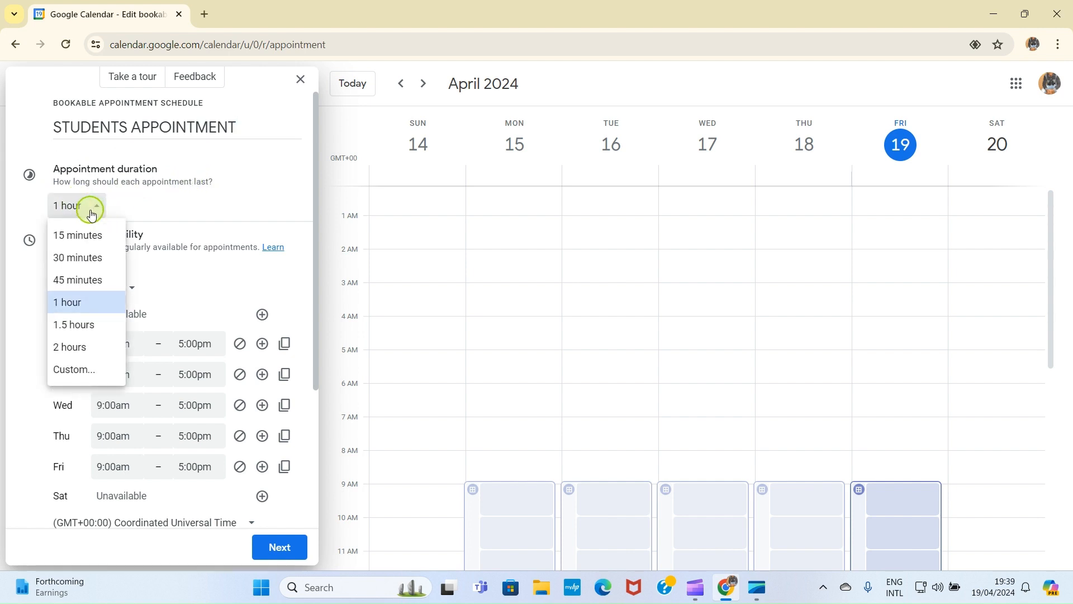
pyautogui.click(77, 260)
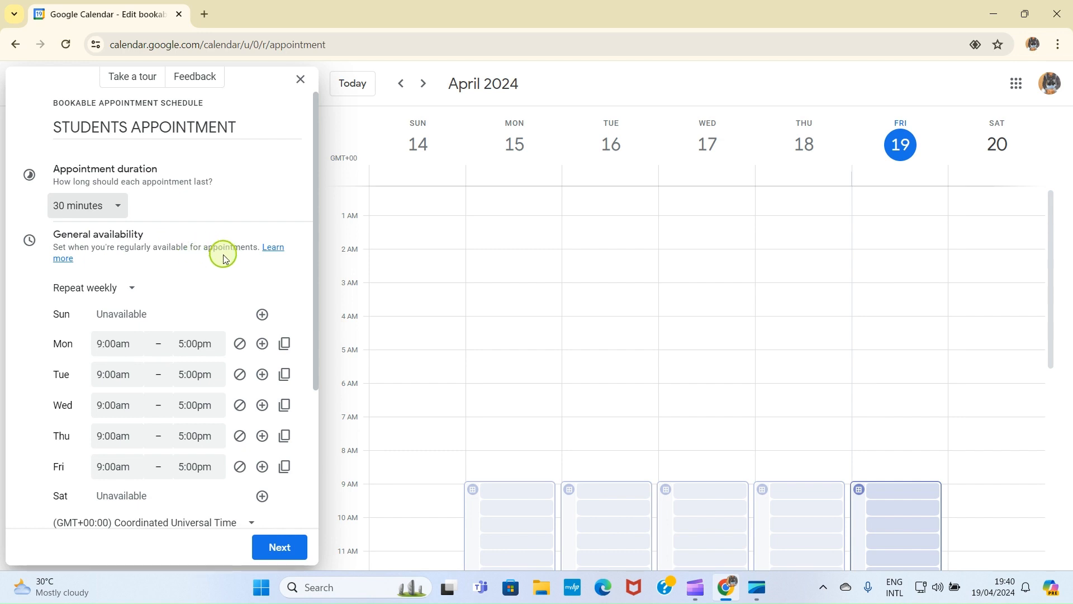
# Step: Keep availability repeating weekly and mark Monday and Tuesday unavailable, leaving Wednesday–Friday 9:00am–5:00pm
pyautogui.scroll(-2, 118, 260)
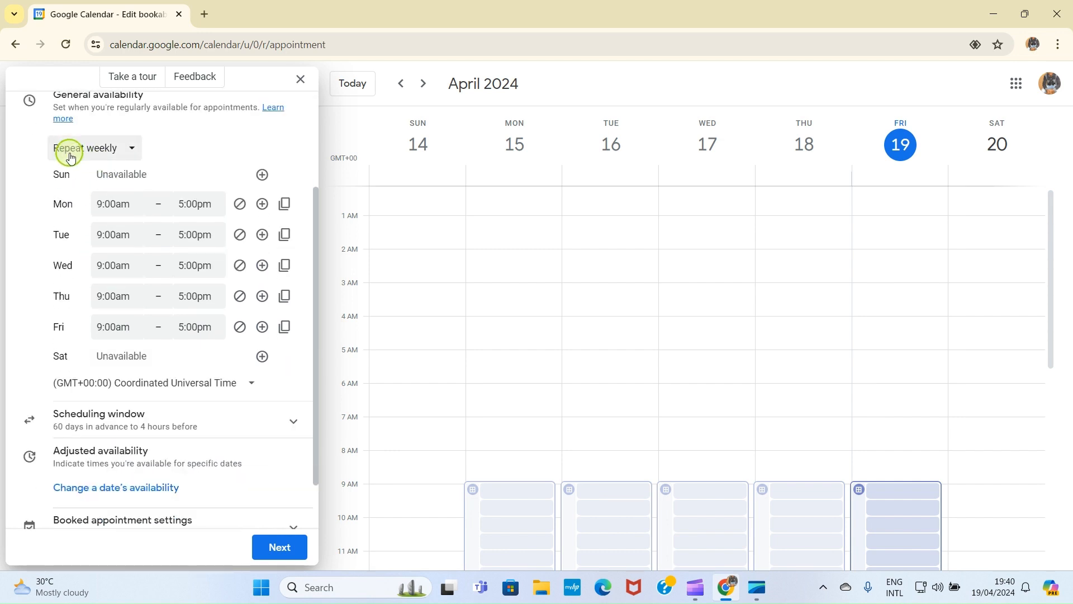
pyautogui.click(133, 156)
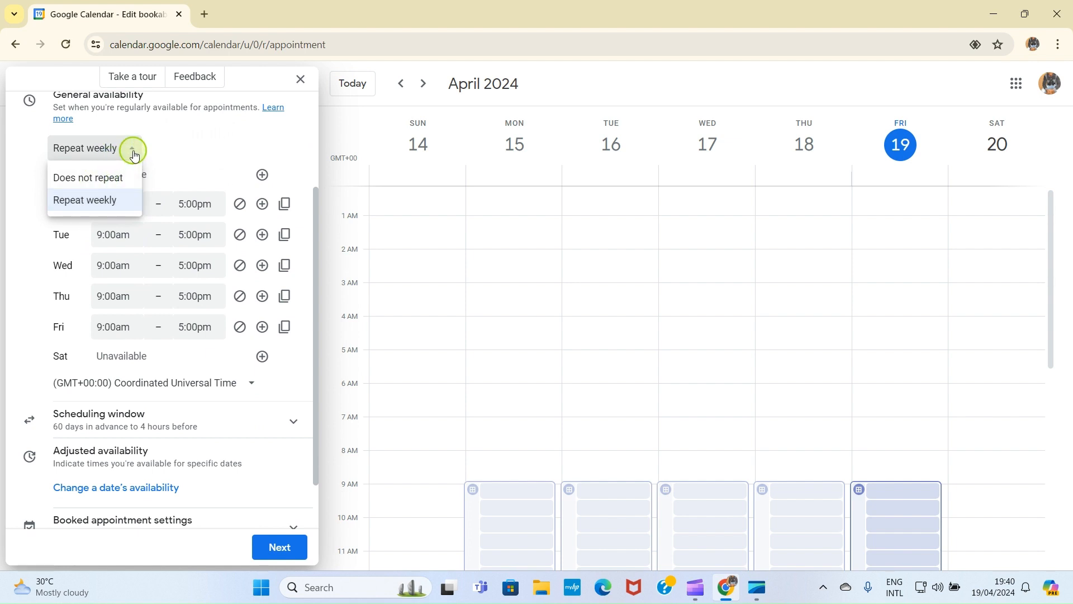
pyautogui.click(141, 152)
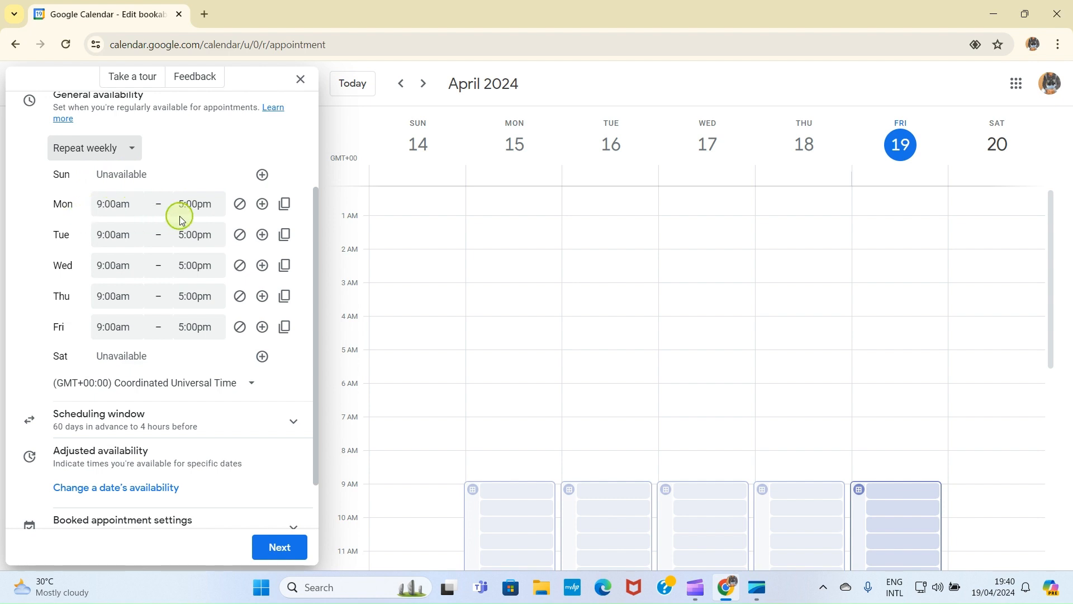
pyautogui.click(237, 210)
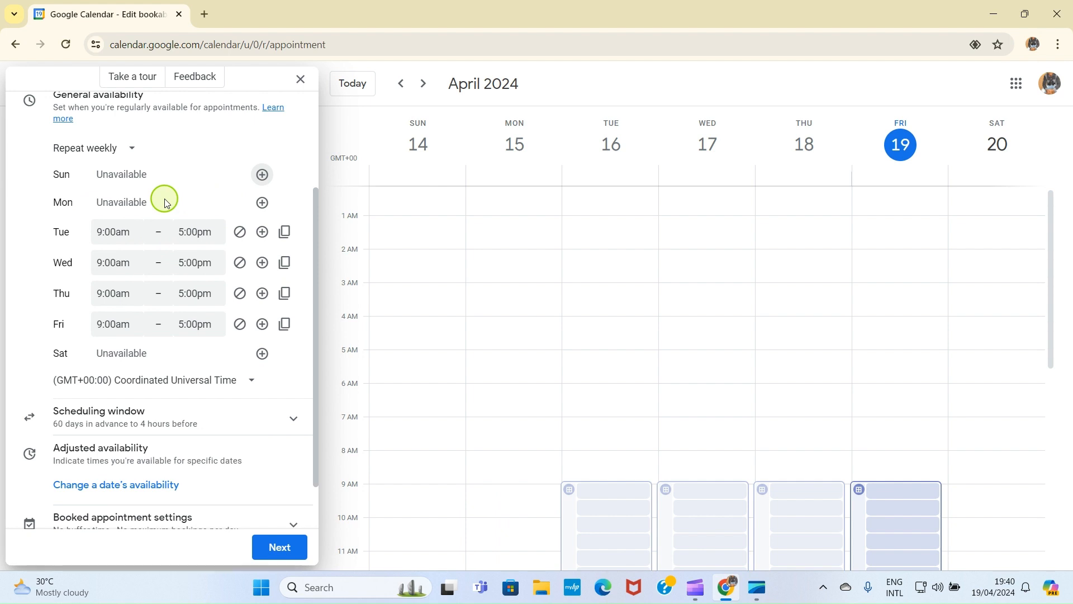
pyautogui.click(240, 232)
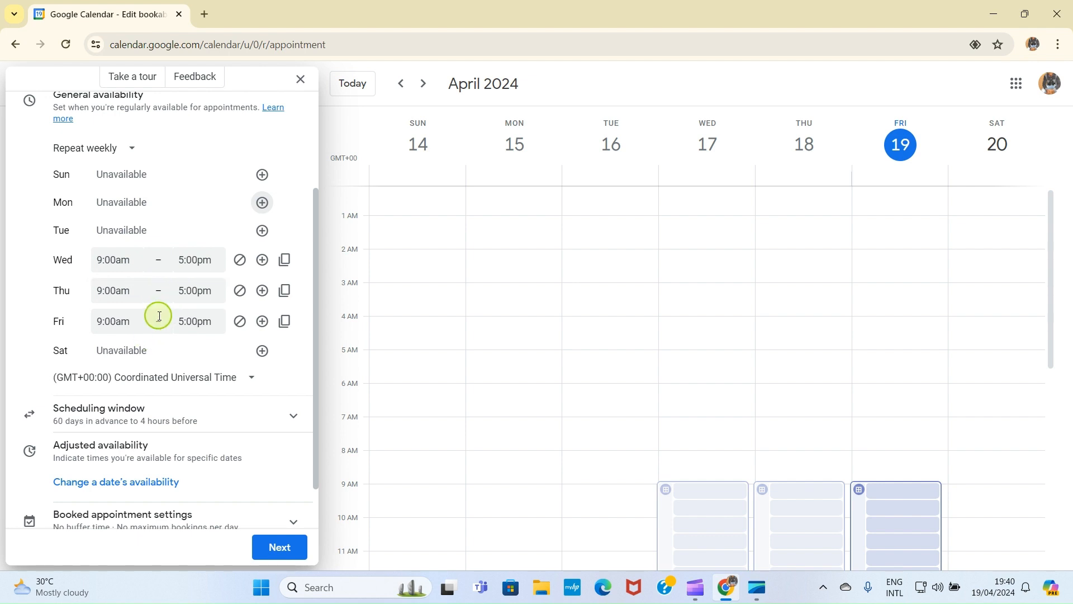
pyautogui.scroll(3, 167, 163)
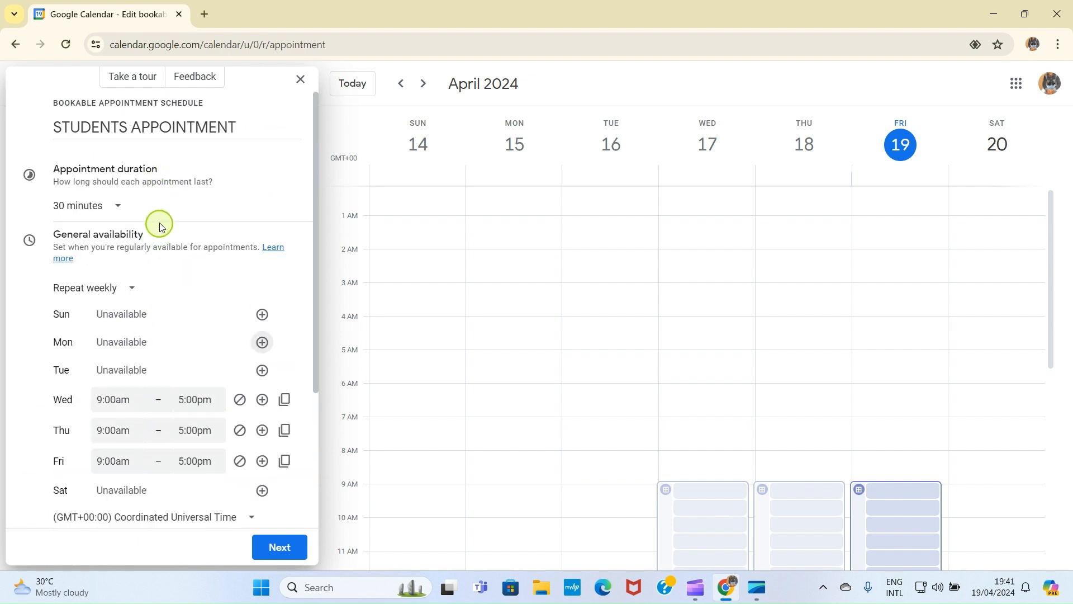
# Step: Set Wednesday's availability to 3:00pm–3:30pm, fixing an invalid end time along the way
pyautogui.scroll(-3, 146, 330)
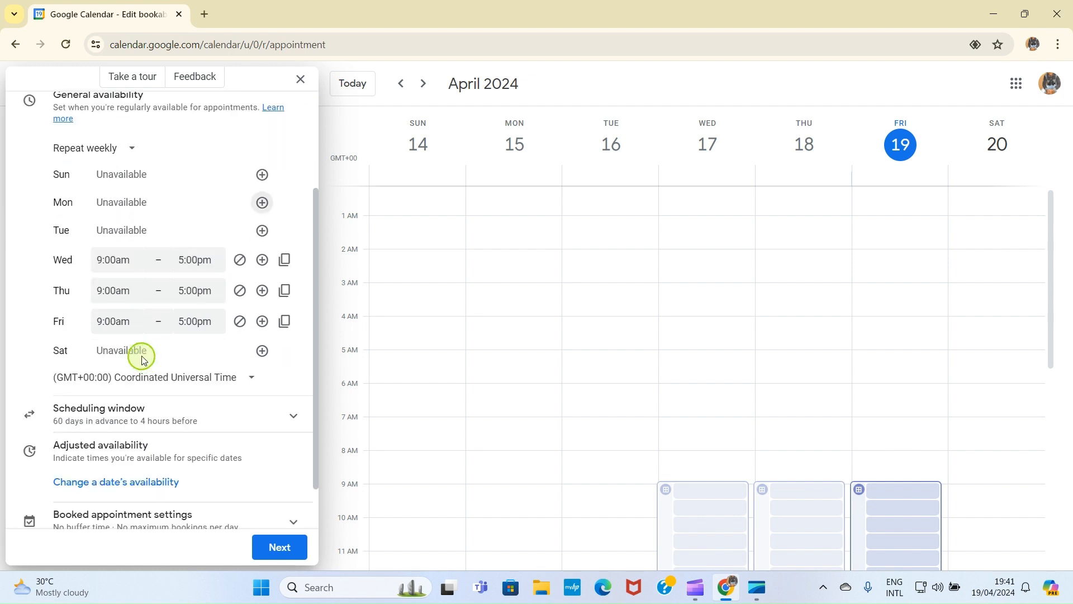
pyautogui.click(116, 260)
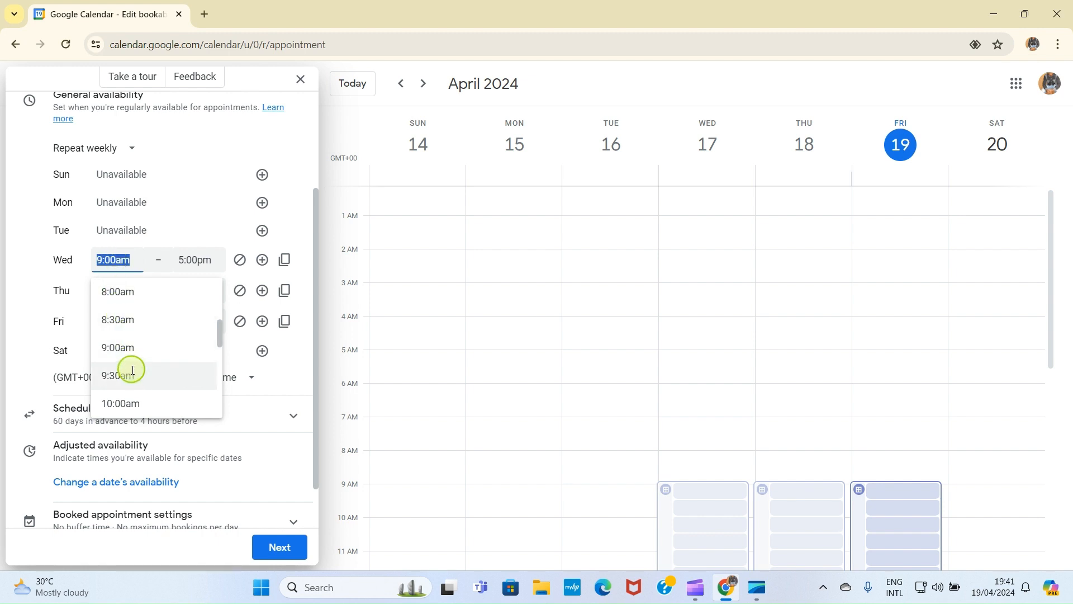
pyautogui.scroll(-12, 132, 372)
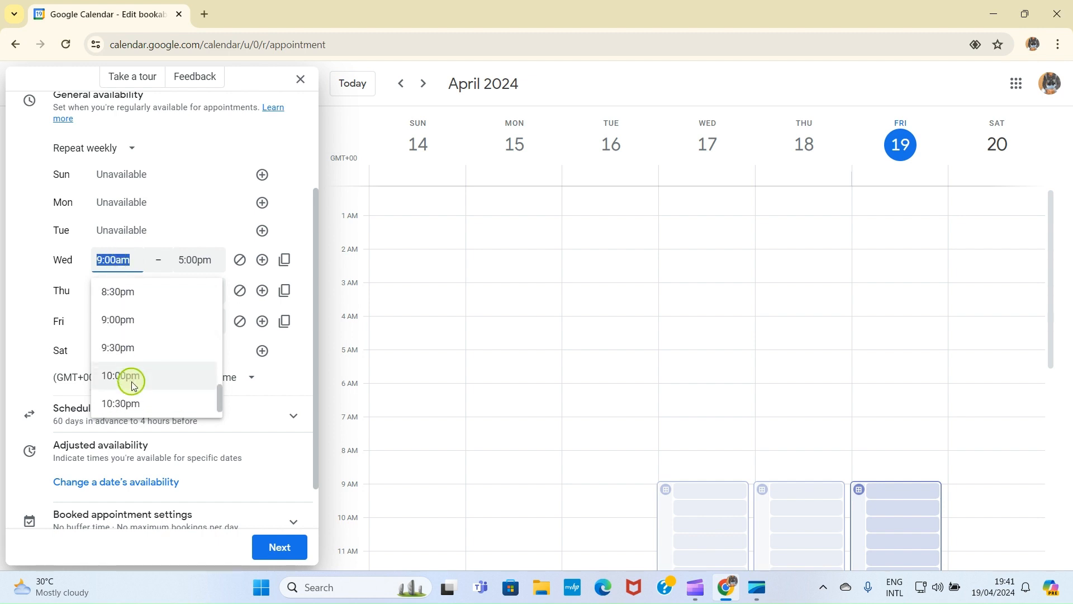
pyautogui.scroll(-2, 132, 380)
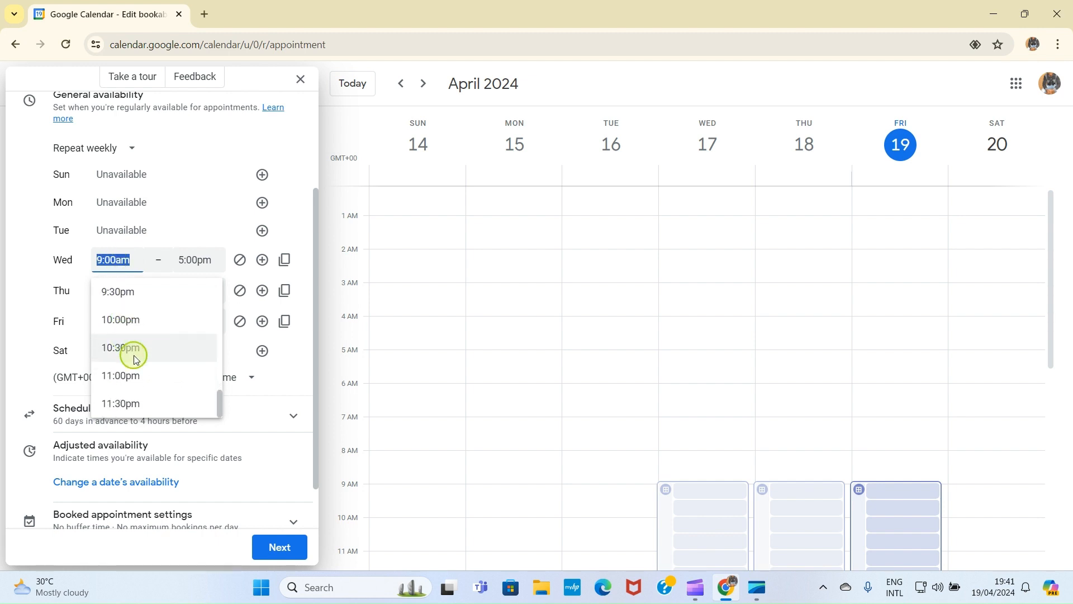
pyautogui.scroll(10, 133, 359)
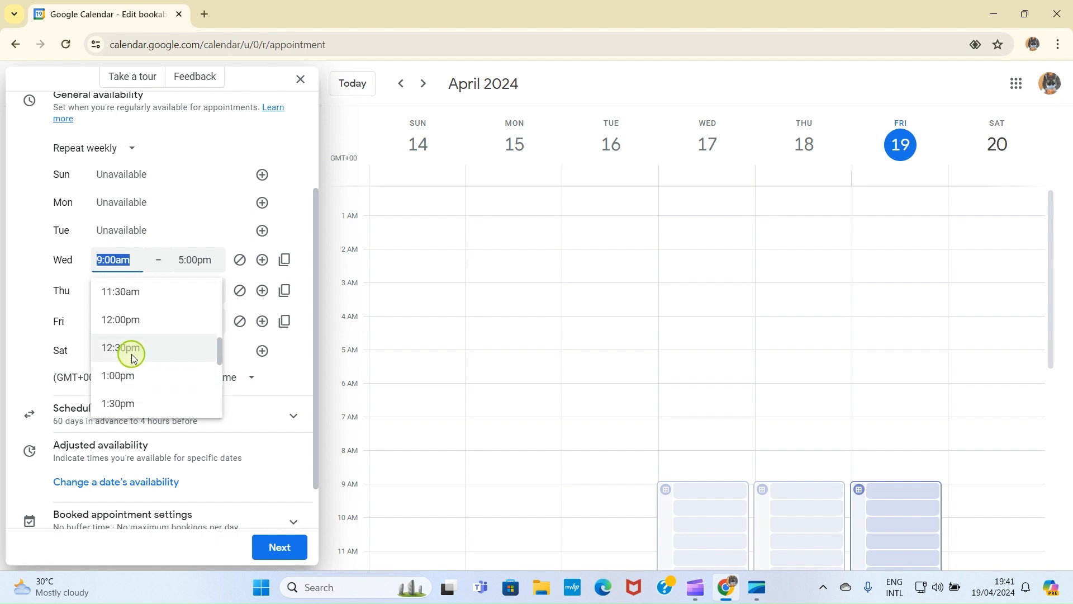
pyautogui.scroll(-3, 132, 358)
pyautogui.click(129, 350)
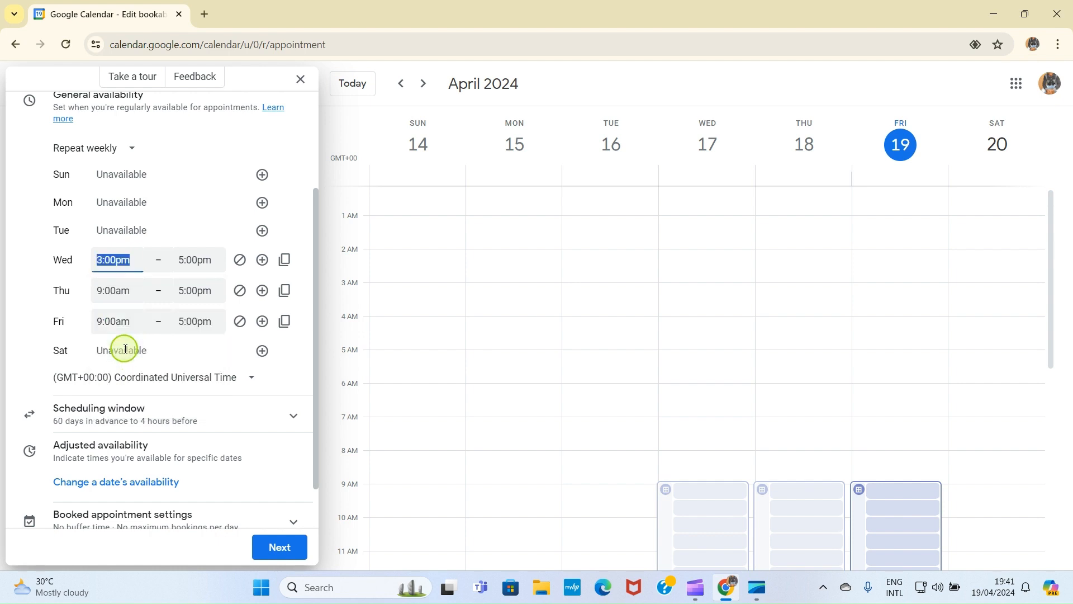
pyautogui.click(195, 260)
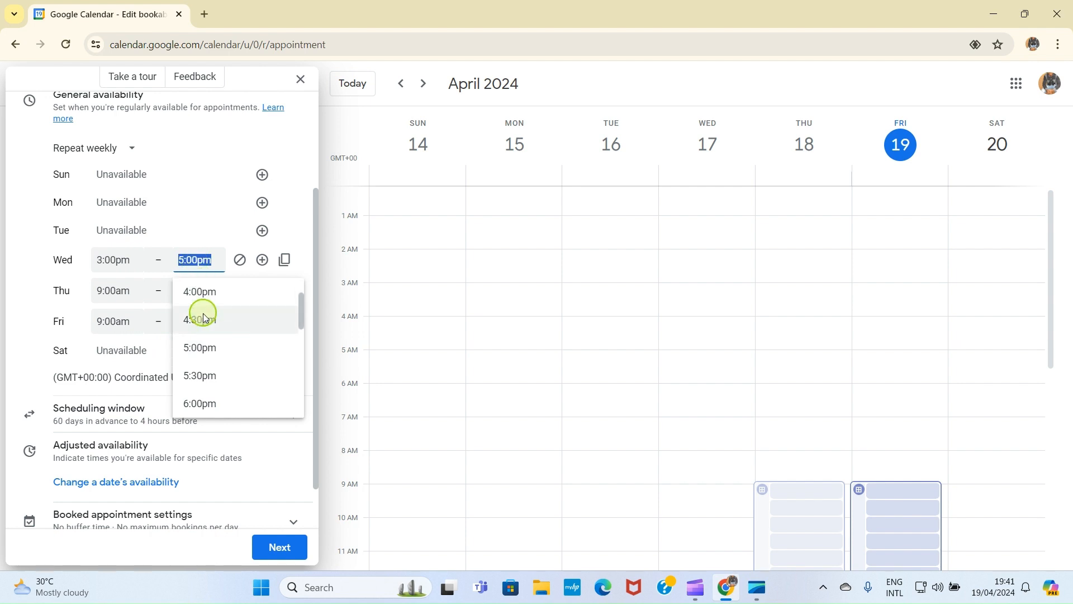
pyautogui.scroll(1, 199, 341)
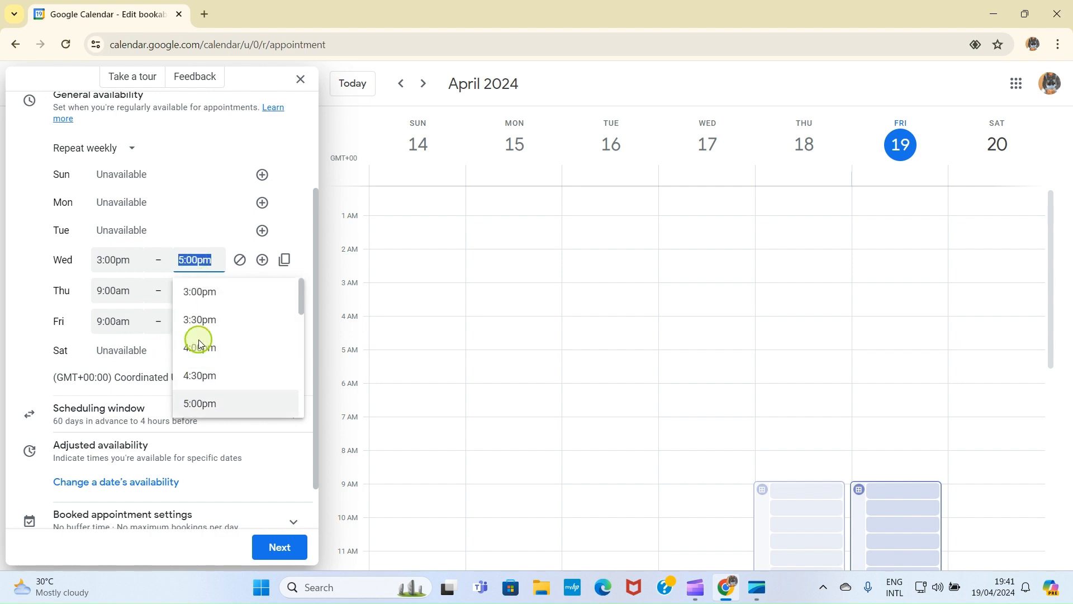
pyautogui.click(203, 293)
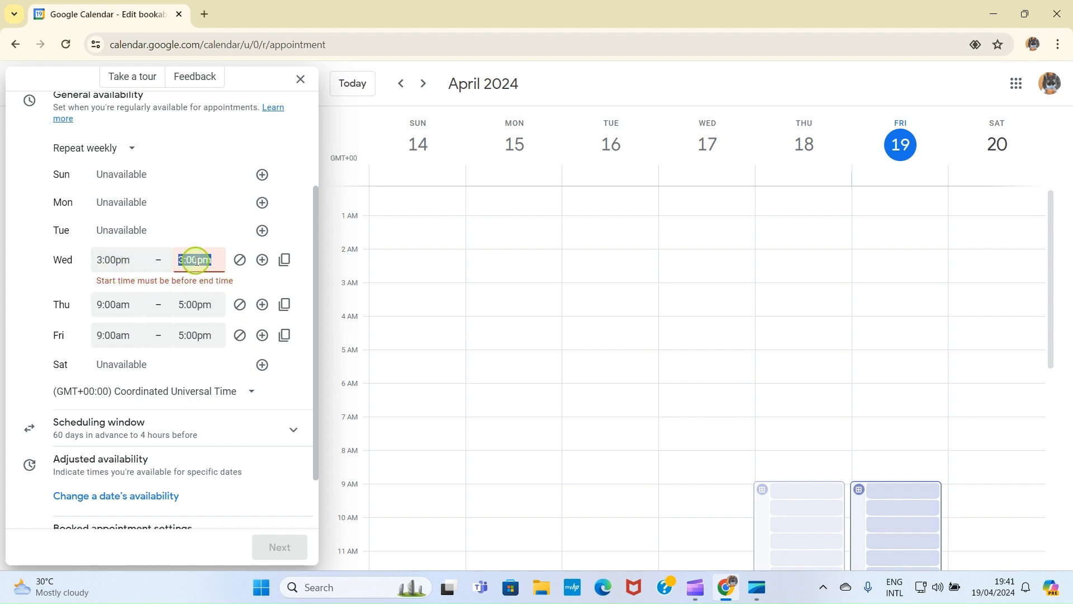
pyautogui.scroll(3, 196, 242)
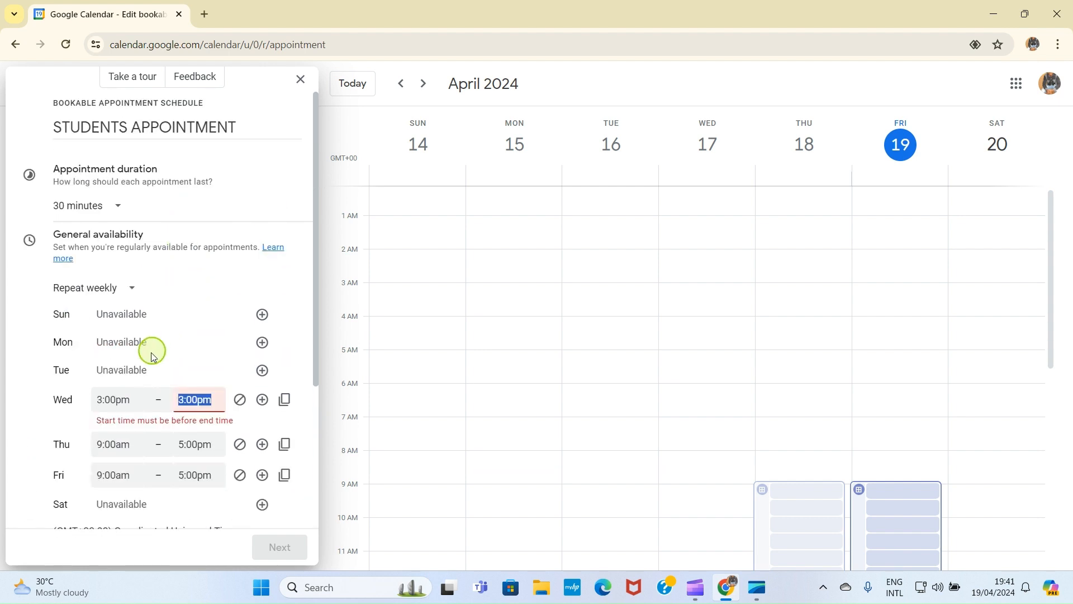
pyautogui.click(196, 399)
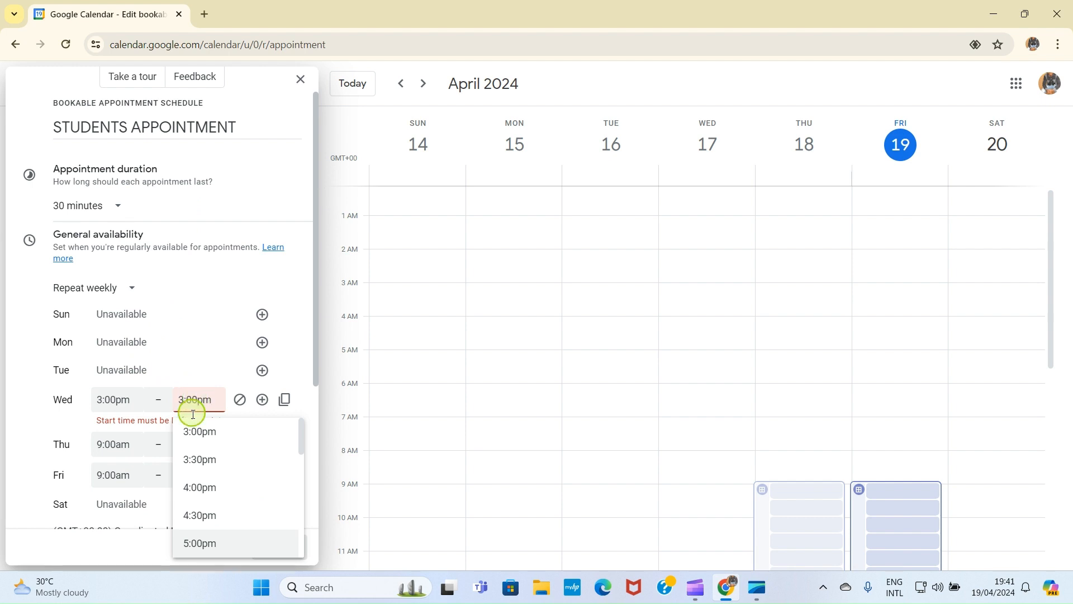
pyautogui.click(200, 458)
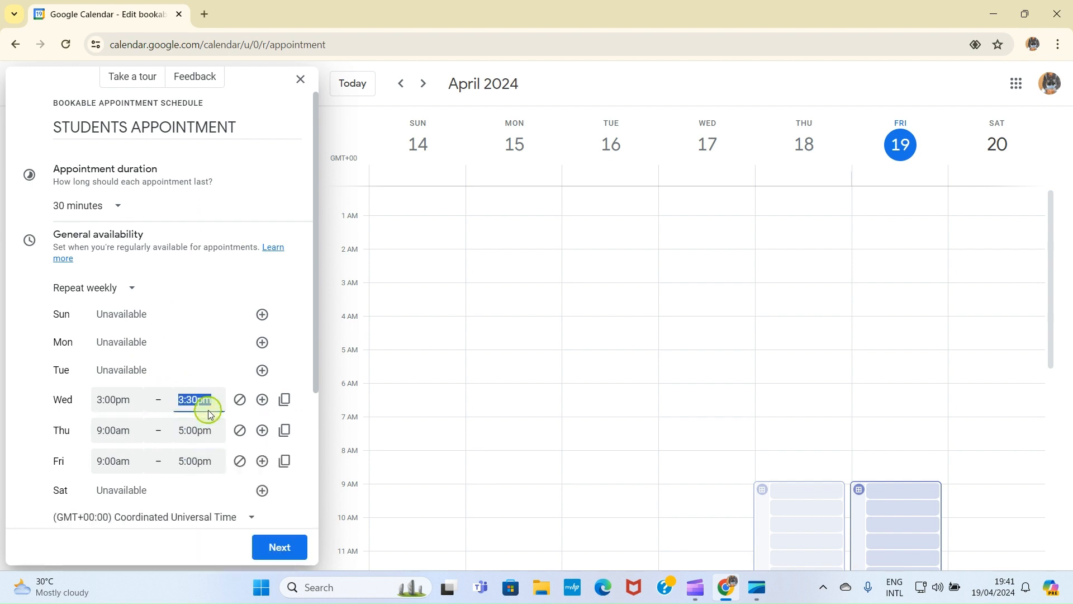
# Step: Set Thursday's availability to 3:00pm–3:30pm
pyautogui.scroll(-3, 184, 391)
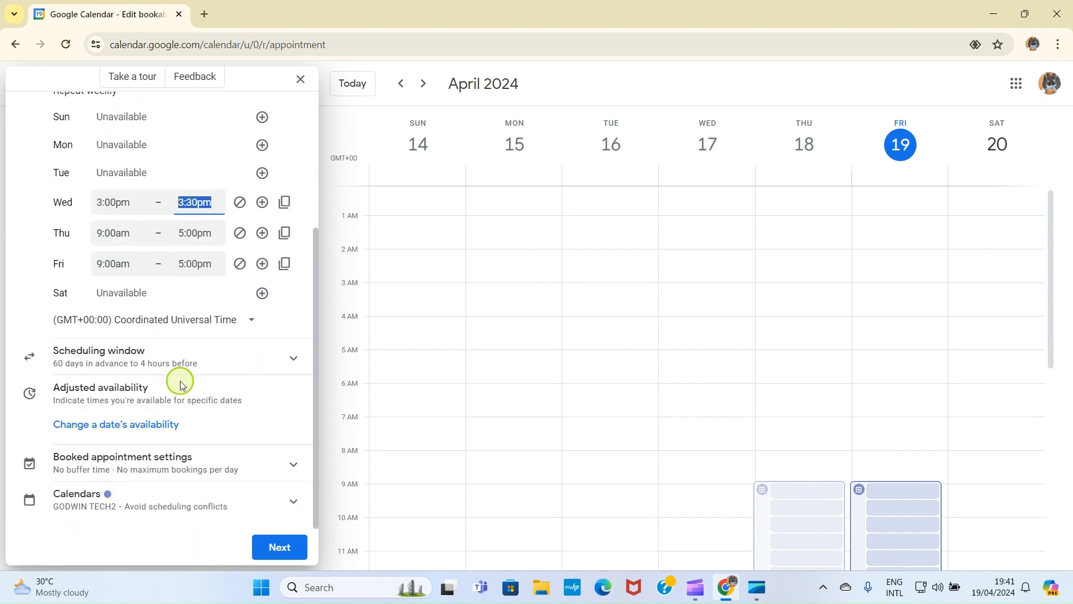
pyautogui.click(126, 234)
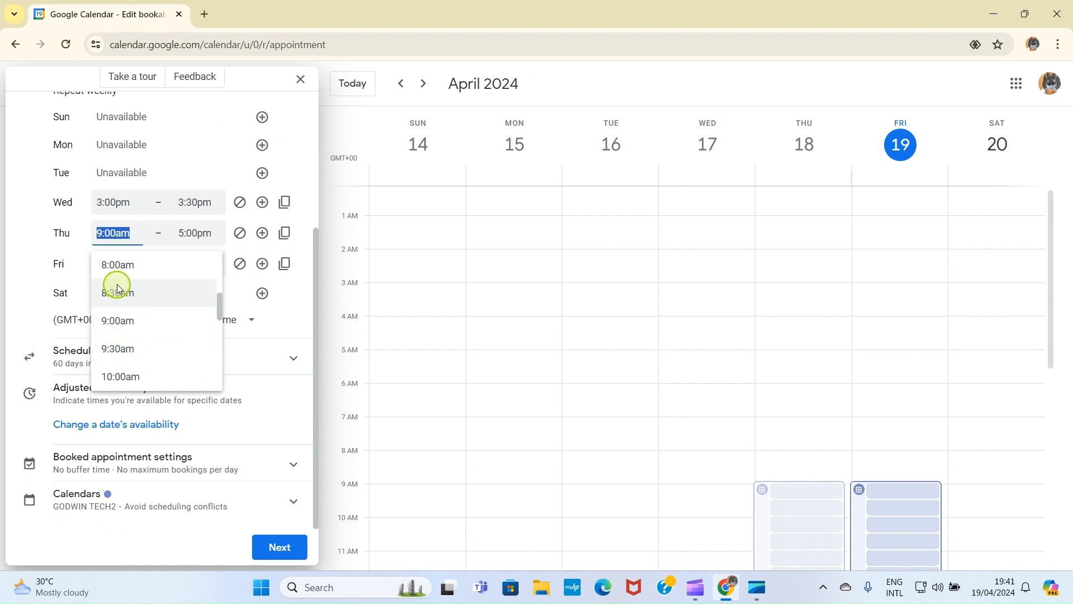
pyautogui.scroll(-6, 120, 294)
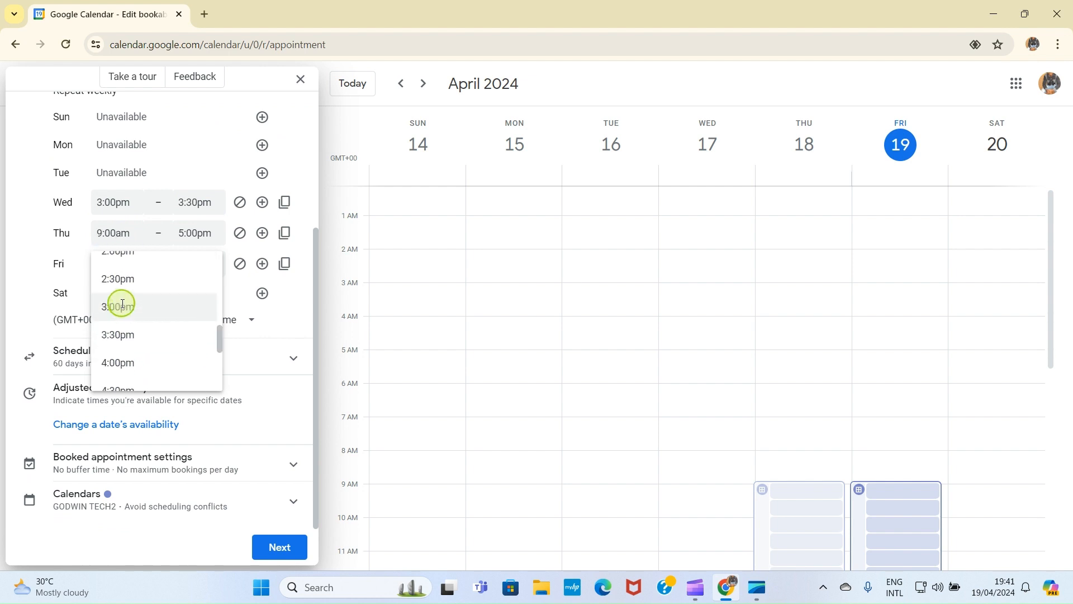
pyautogui.click(120, 304)
pyautogui.click(192, 233)
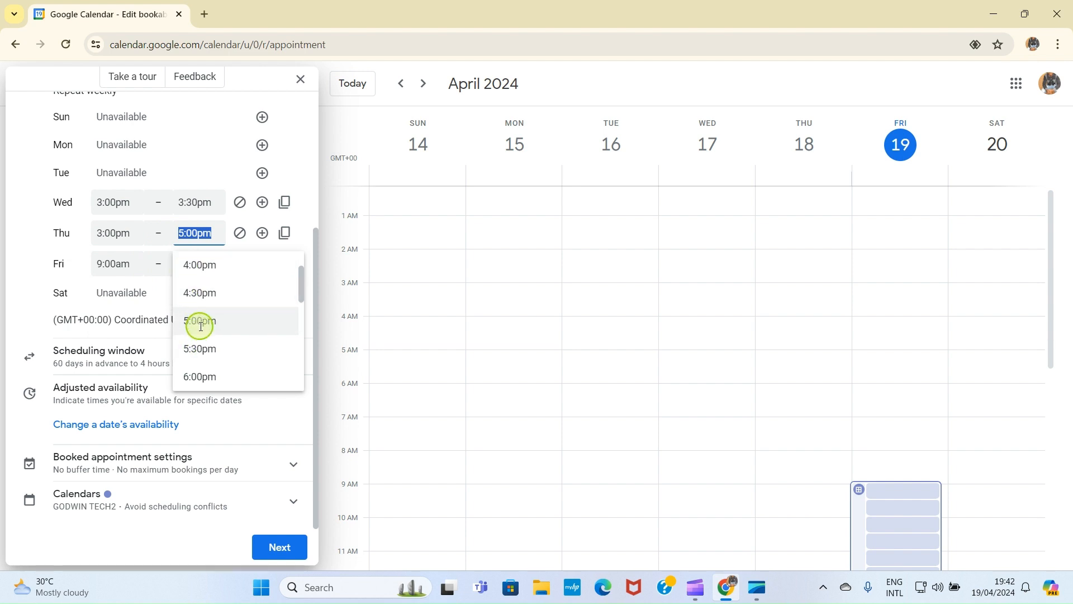
pyautogui.scroll(1, 204, 311)
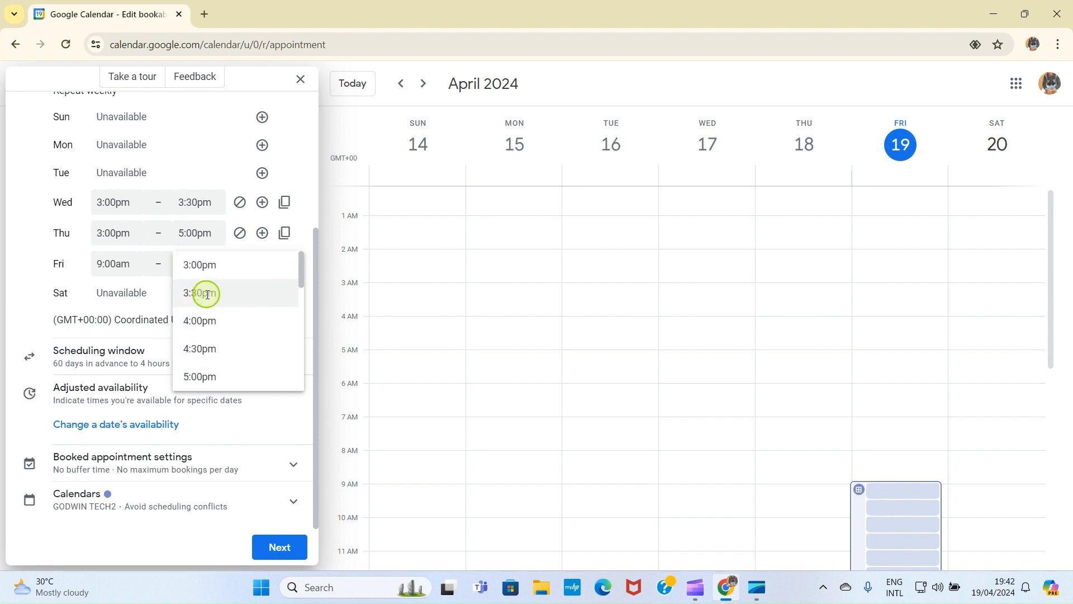
pyautogui.click(207, 293)
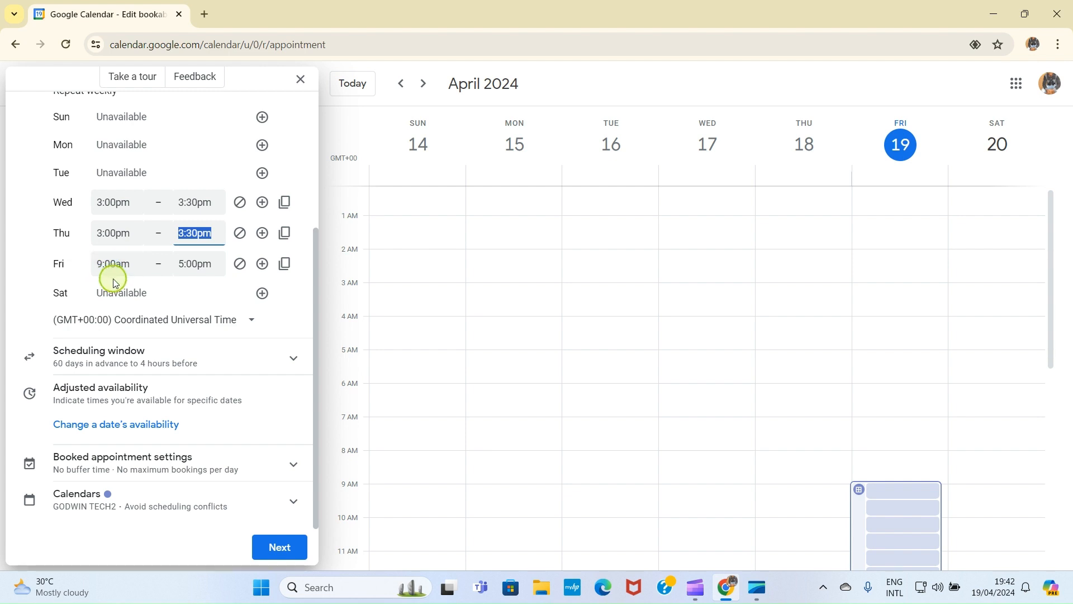
# Step: Set Friday's availability to 1:00pm–1:30pm
pyautogui.click(117, 262)
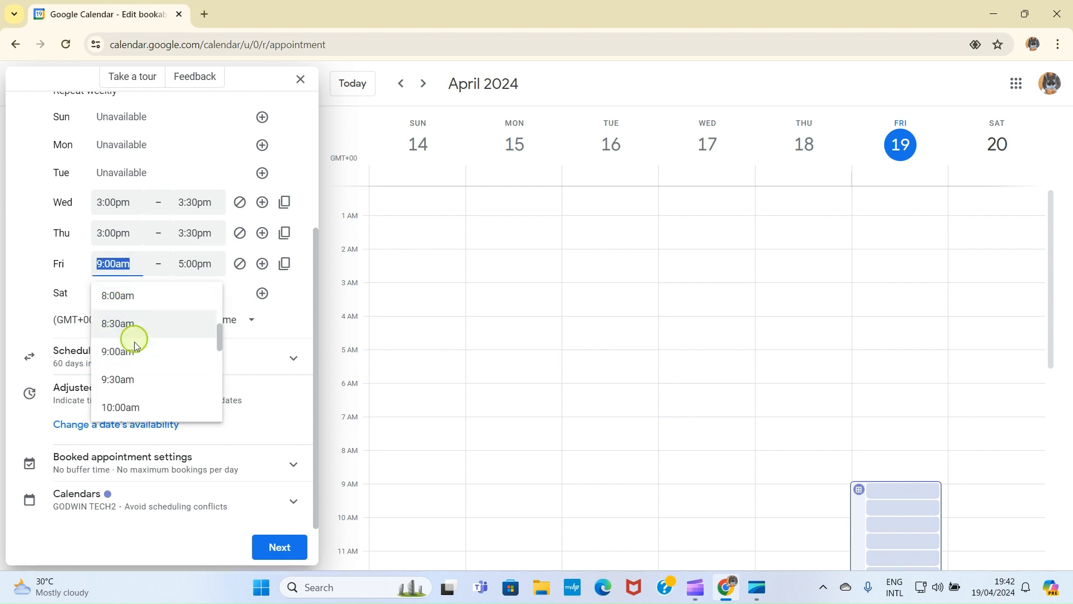
pyautogui.scroll(-3, 151, 372)
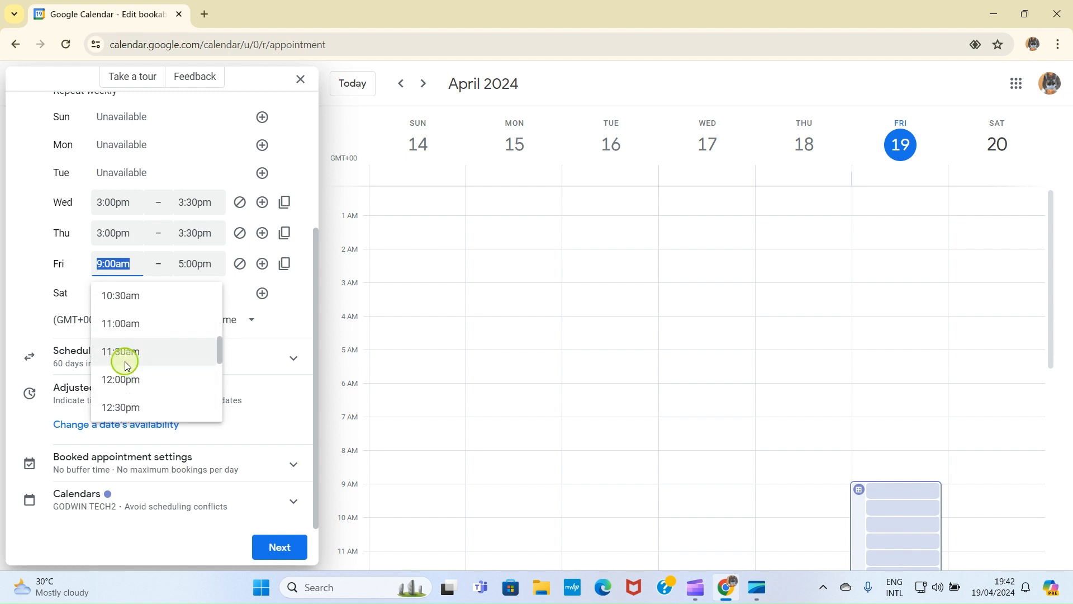
pyautogui.scroll(-2, 134, 371)
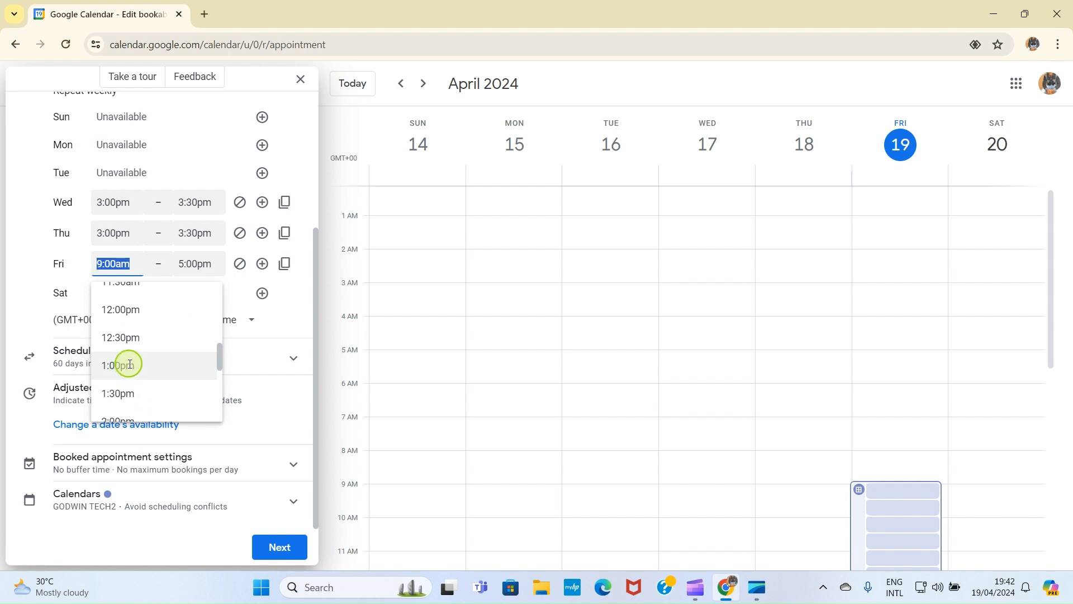
pyautogui.click(125, 369)
pyautogui.click(190, 263)
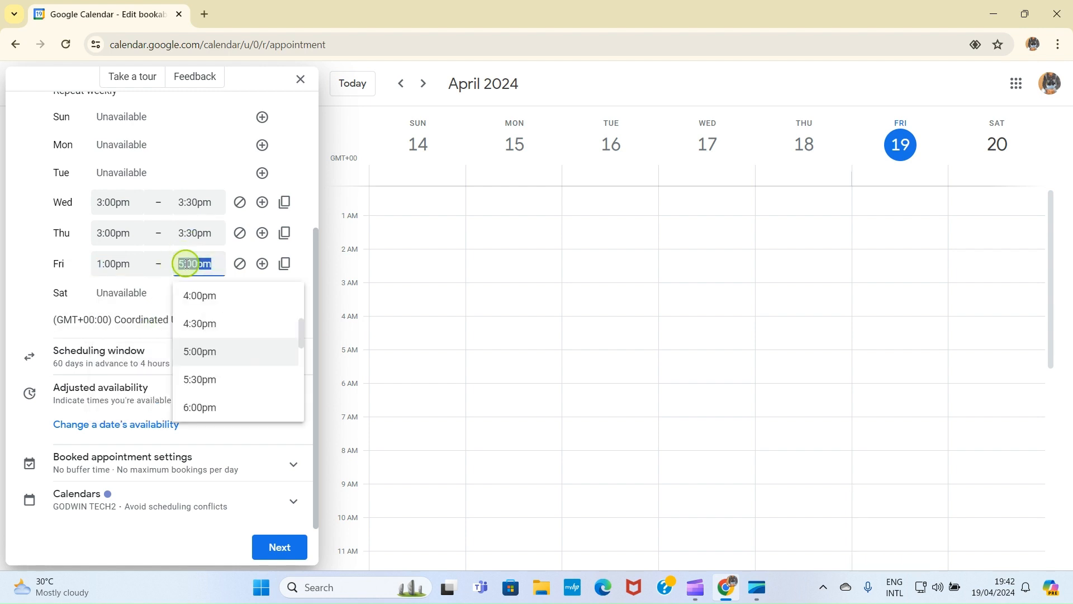
pyautogui.scroll(-3, 220, 400)
pyautogui.scroll(5, 221, 391)
pyautogui.click(219, 310)
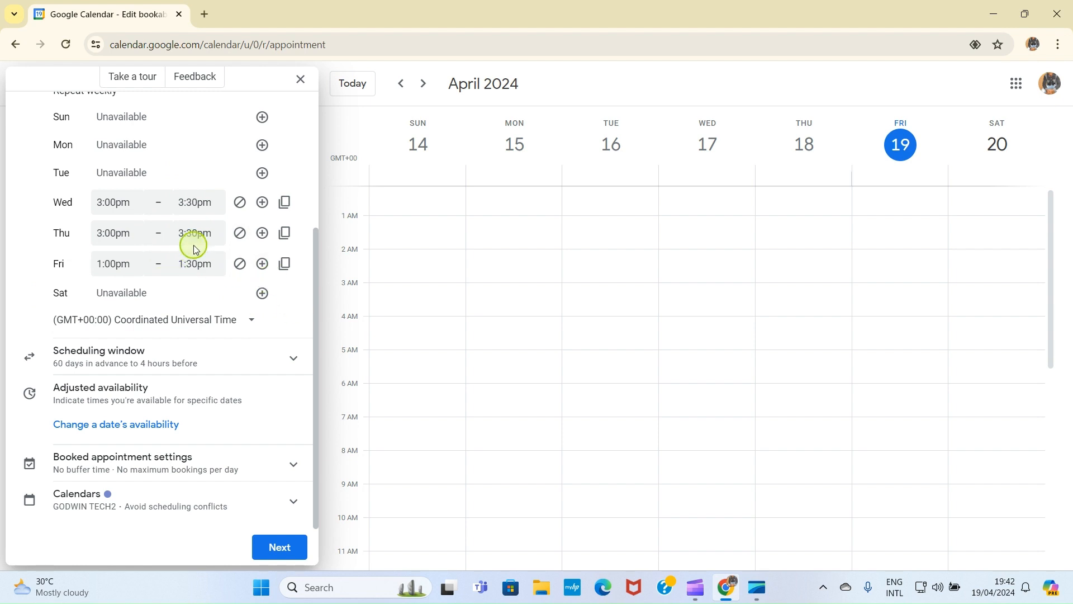
pyautogui.scroll(4, 180, 221)
pyautogui.scroll(-4, 183, 278)
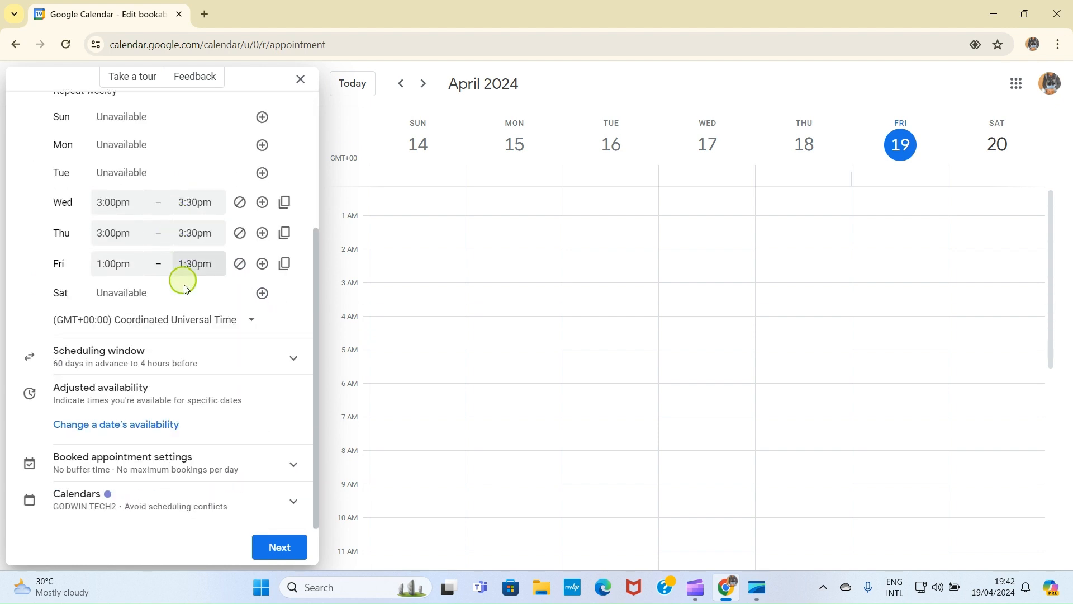
pyautogui.scroll(3, 143, 216)
pyautogui.scroll(-1, 145, 221)
pyautogui.scroll(-3, 144, 222)
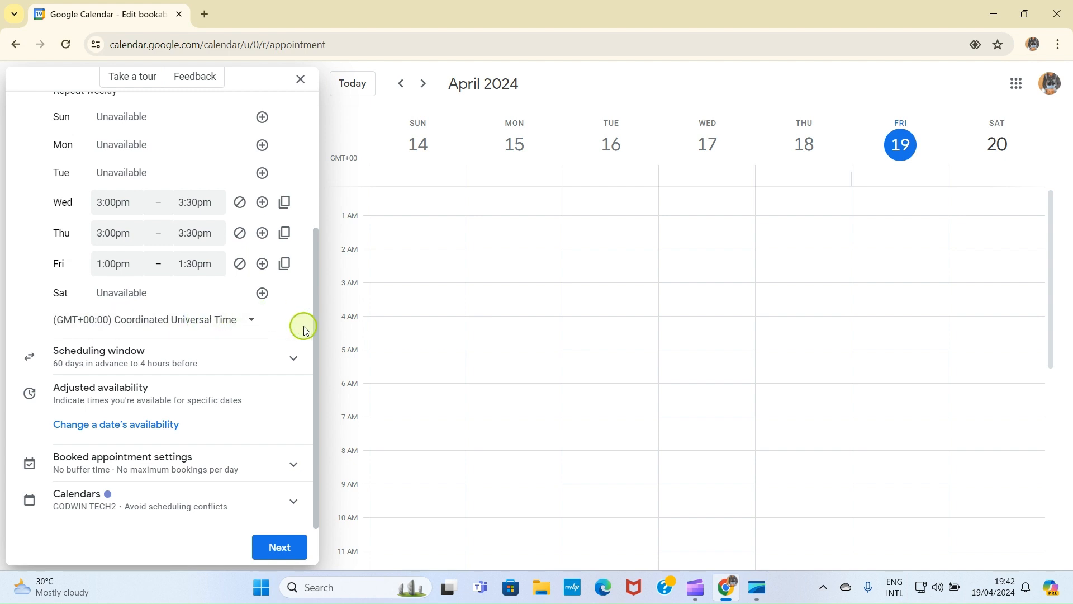
# Step: Keep Coordinated Universal Time as the time zone and expand the Scheduling window settings
pyautogui.click(248, 325)
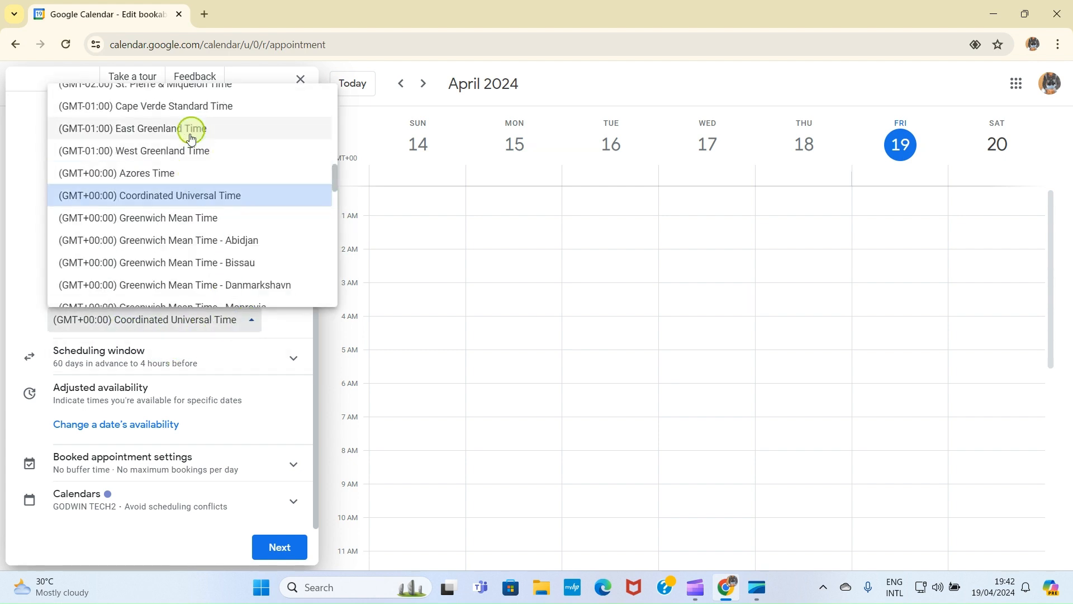
pyautogui.scroll(-5, 174, 252)
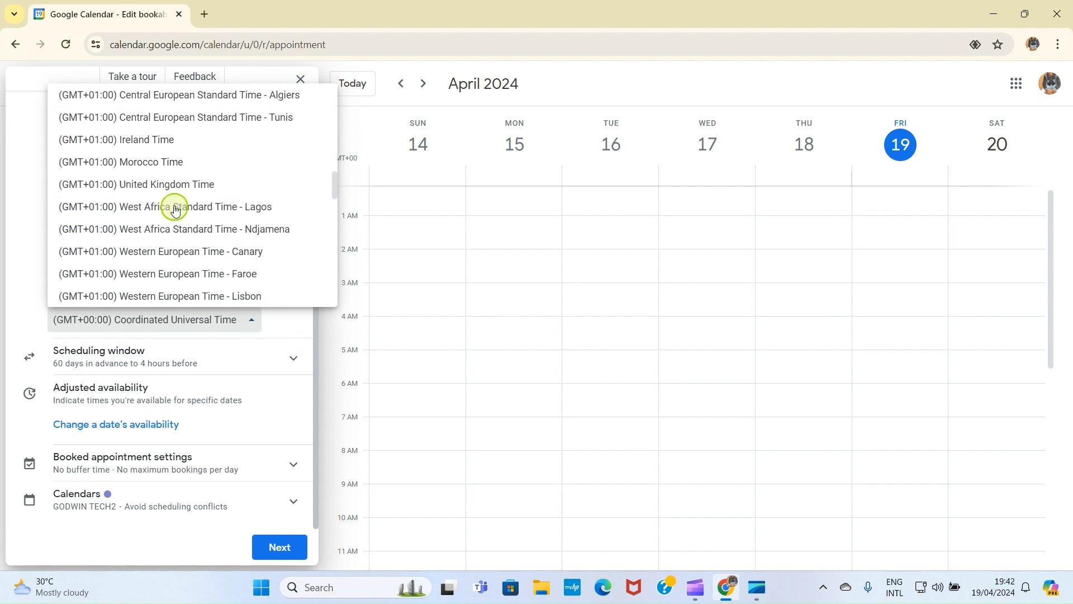
pyautogui.scroll(-10, 175, 208)
pyautogui.scroll(-12, 197, 240)
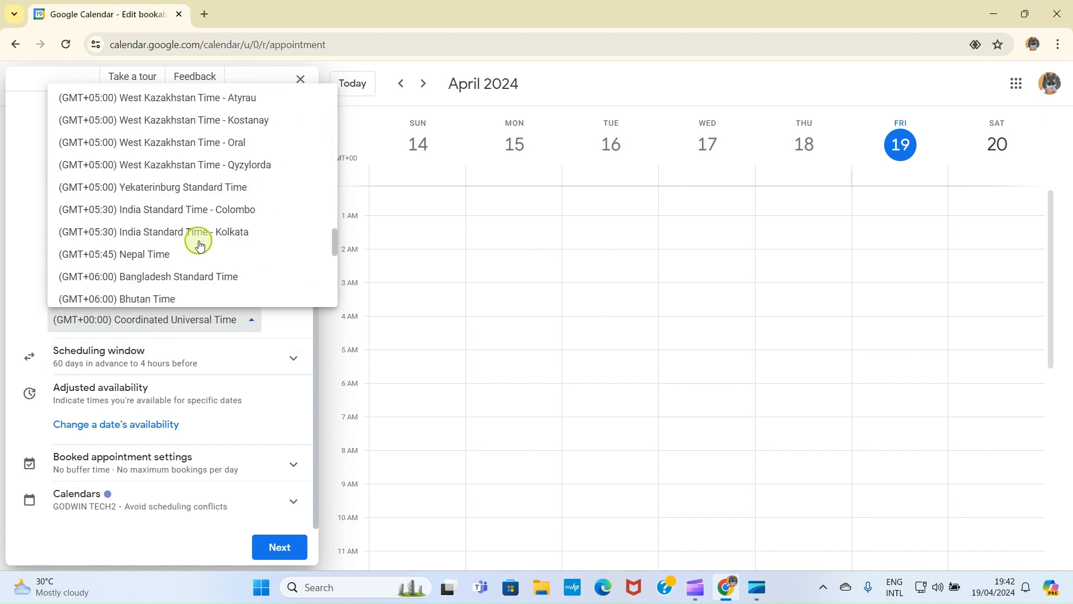
pyautogui.click(289, 319)
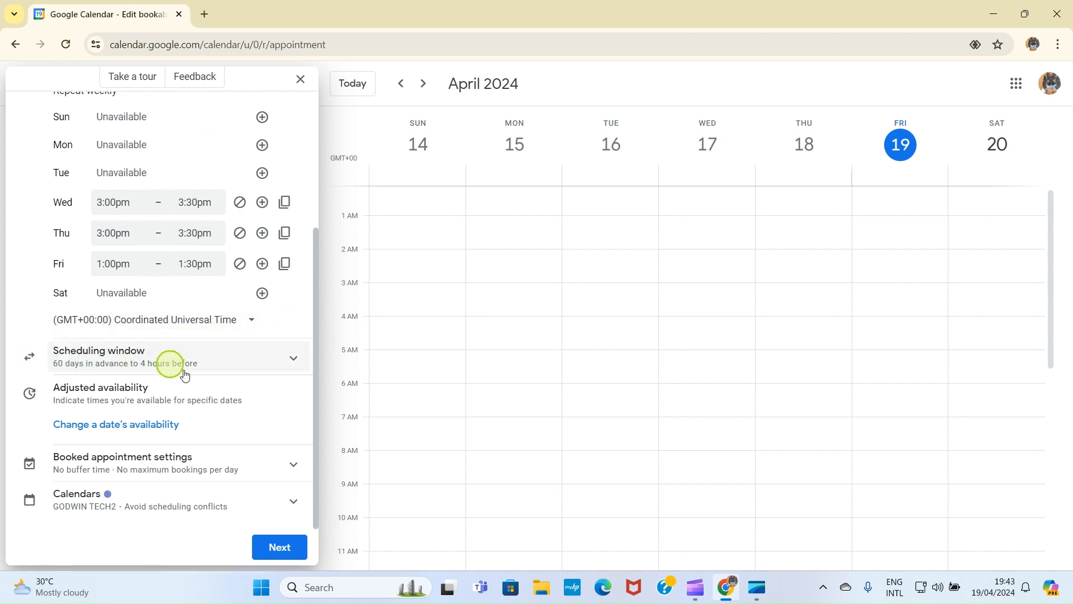
pyautogui.click(290, 360)
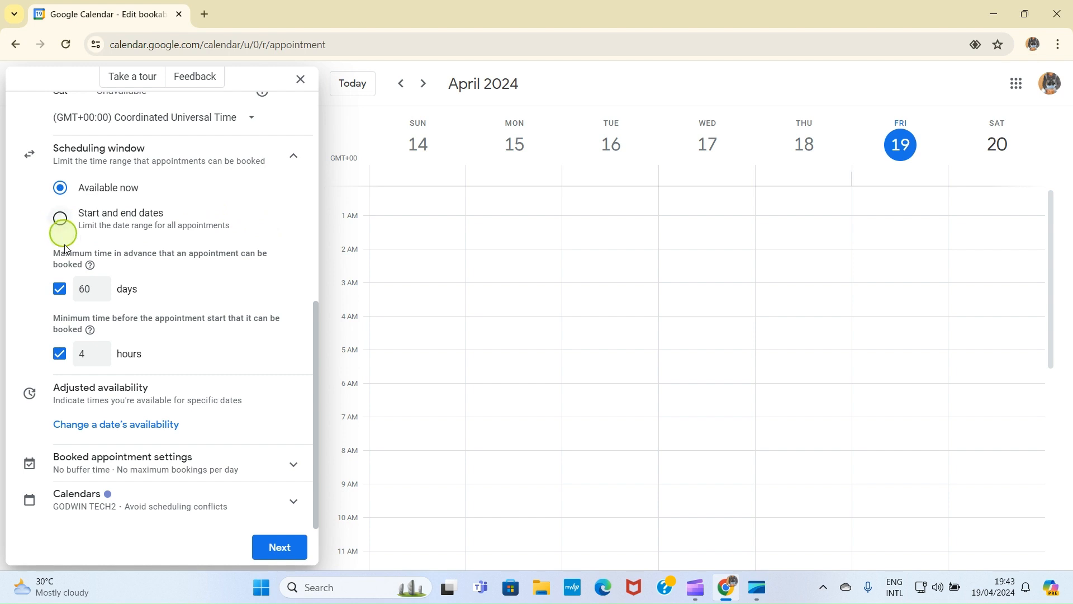
# Step: Switch the scheduling window to 'Start and end dates', running Apr 21 to Jul 18, 2024
pyautogui.click(59, 218)
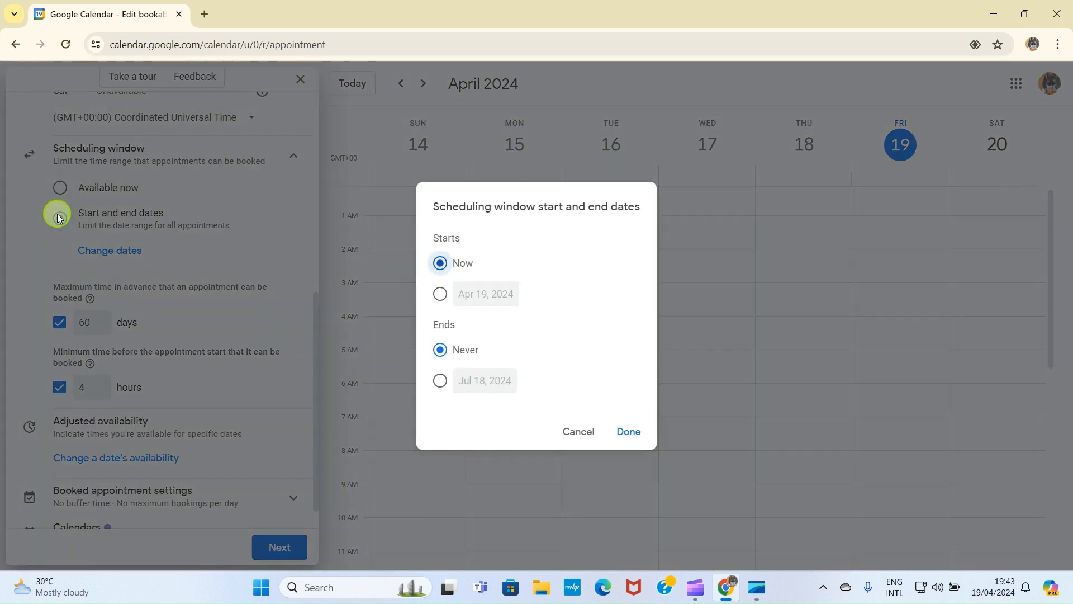
pyautogui.click(440, 270)
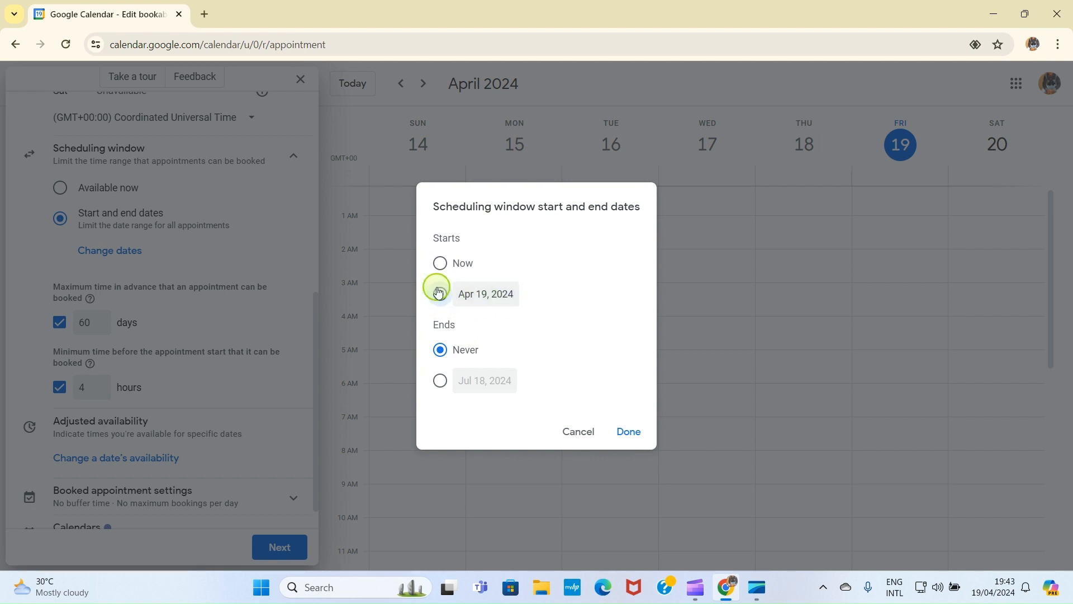
pyautogui.click(484, 294)
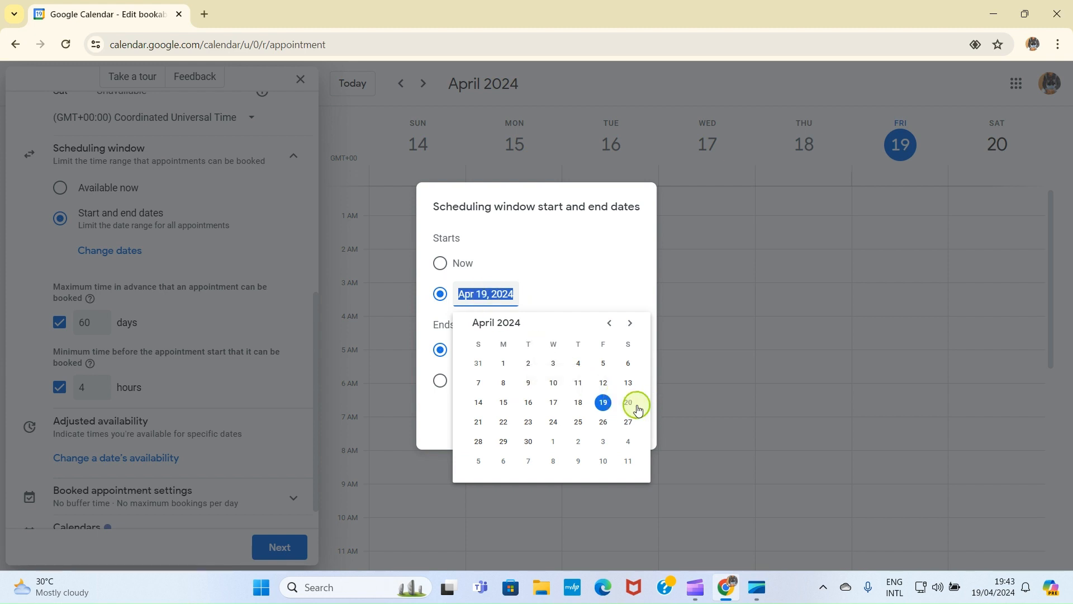
pyautogui.click(479, 422)
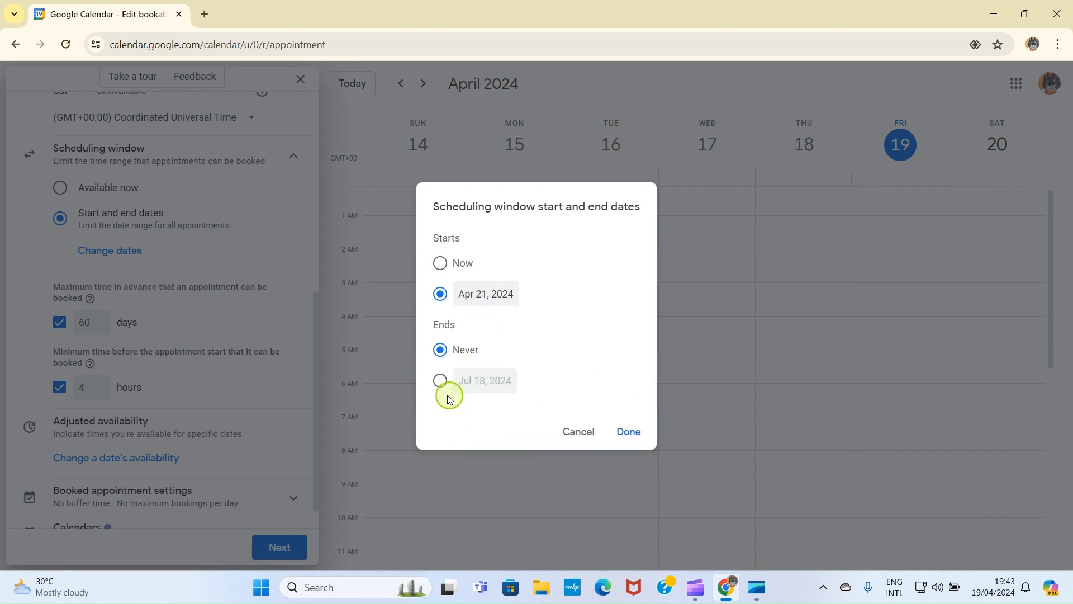
pyautogui.click(441, 380)
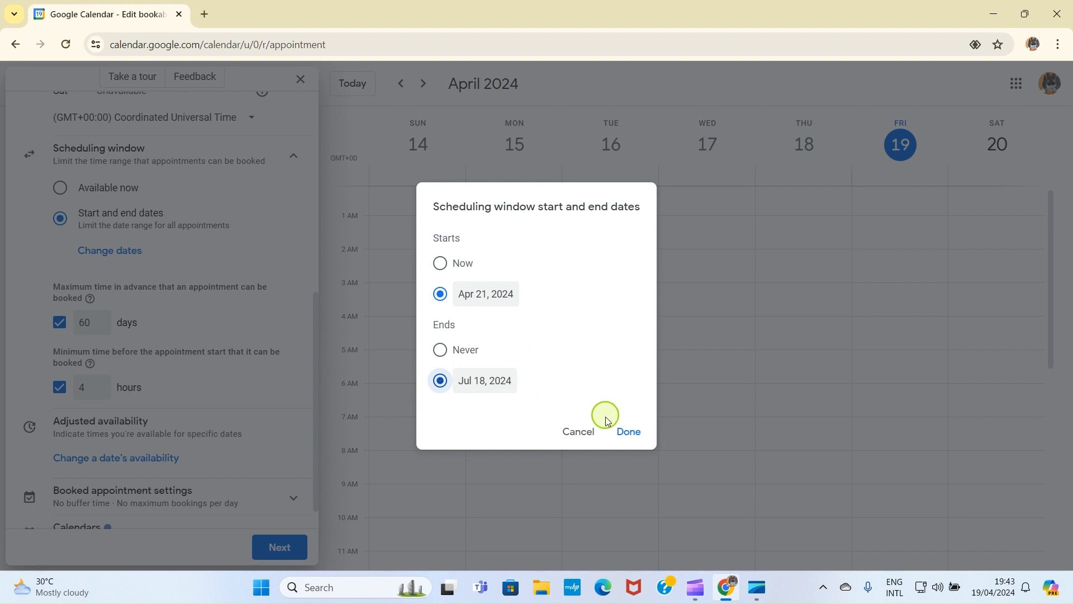
pyautogui.click(629, 432)
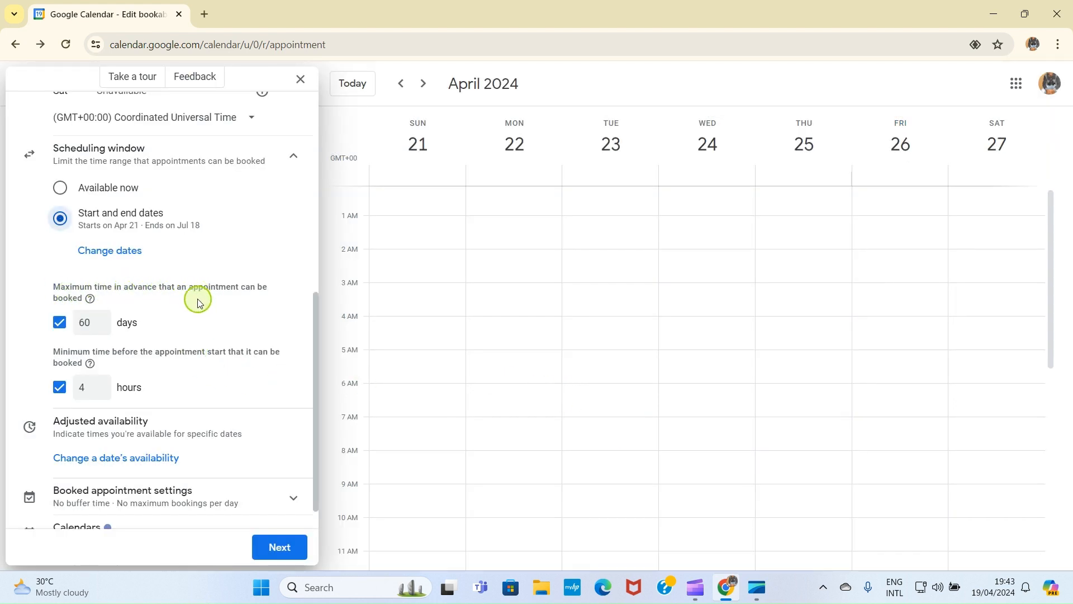
# Step: Change the maximum advance booking limit from 60 to 30 days
pyautogui.click(90, 323)
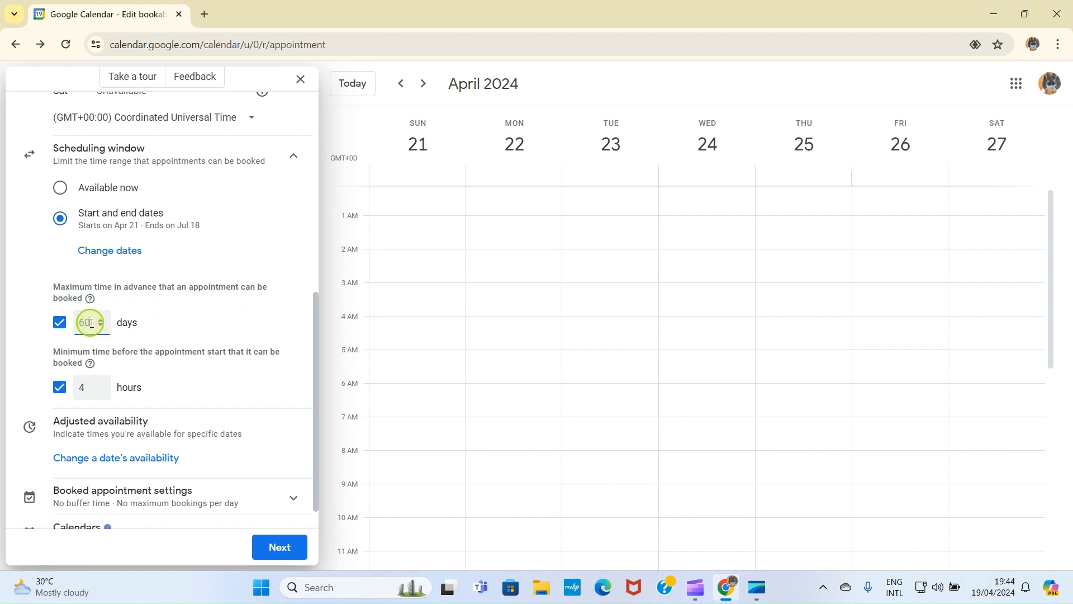
pyautogui.press('BackSpace')
pyautogui.press('BackSpace')
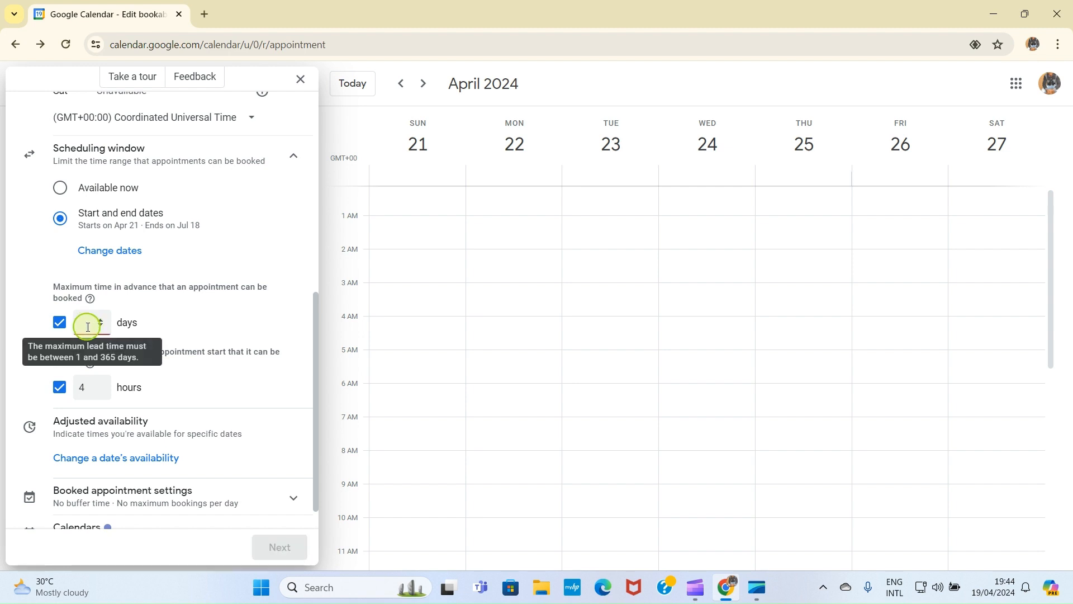
pyautogui.write('3')
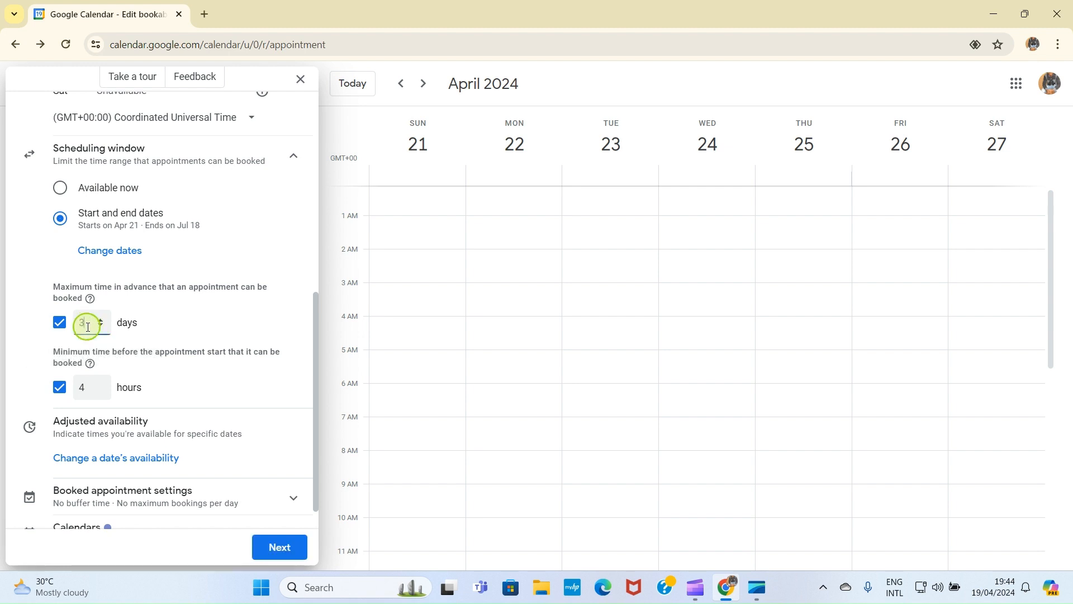
pyautogui.write('0')
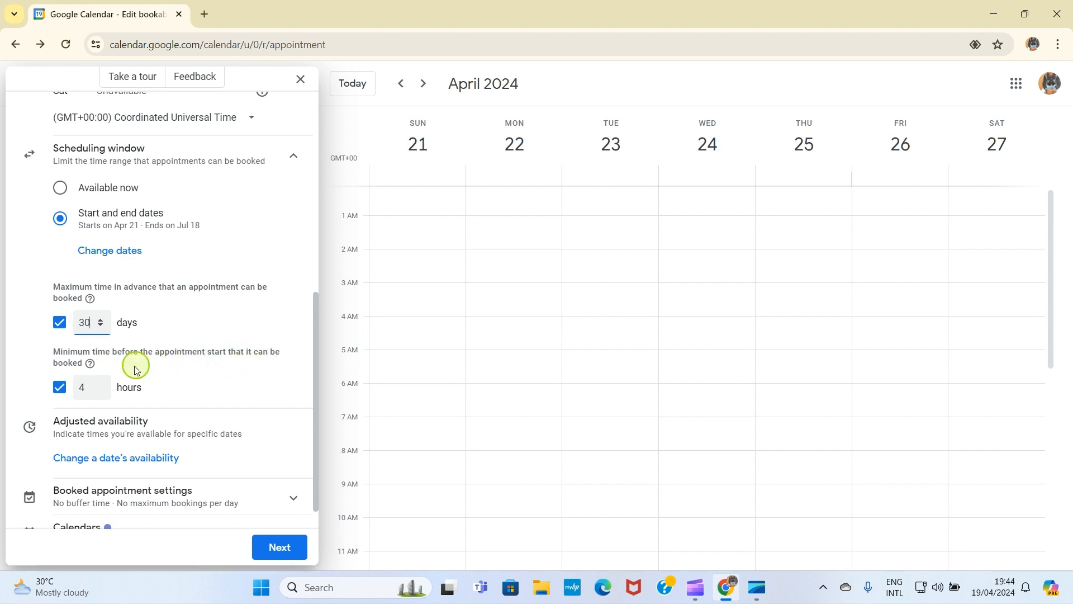
# Step: Expand Booked appointment settings to review buffer time and daily booking limits
pyautogui.scroll(-1, 185, 372)
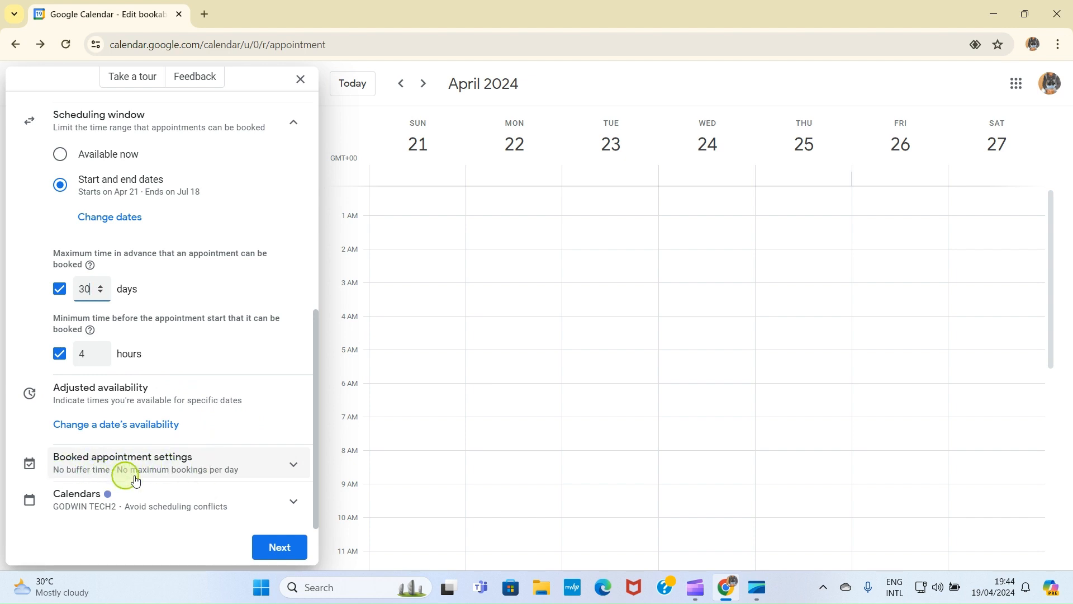
pyautogui.click(293, 467)
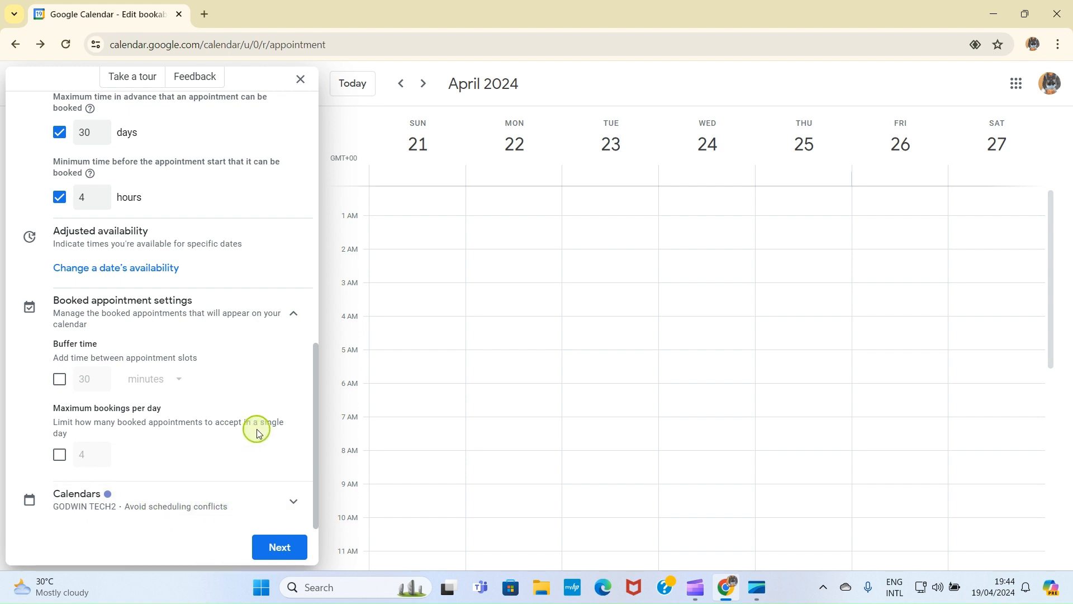
pyautogui.scroll(10, 257, 430)
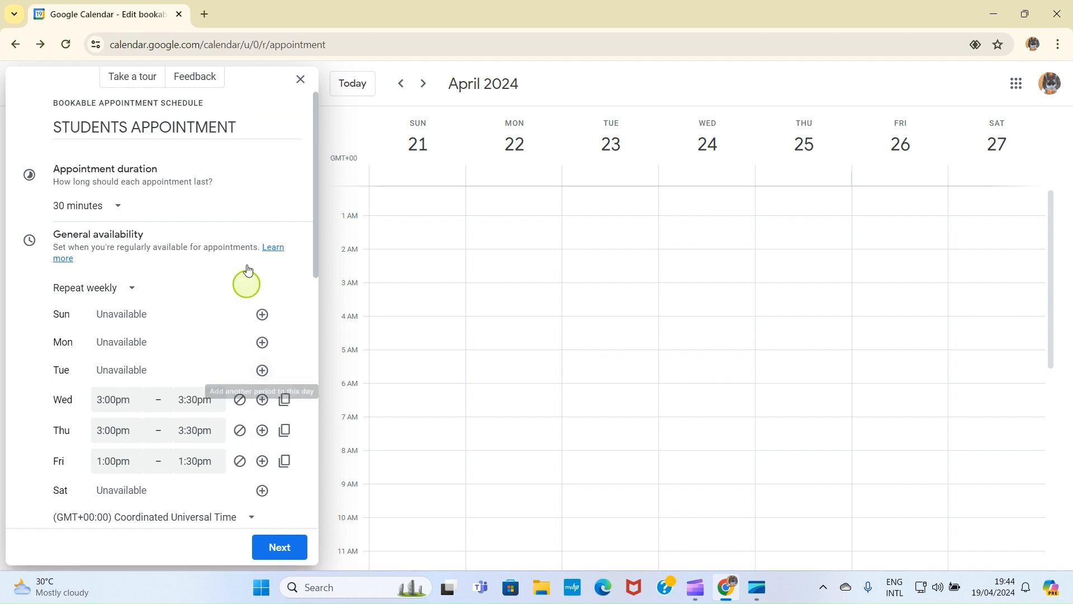
# Step: Move to the booking page settings and expand Booking page photo and name
pyautogui.click(283, 550)
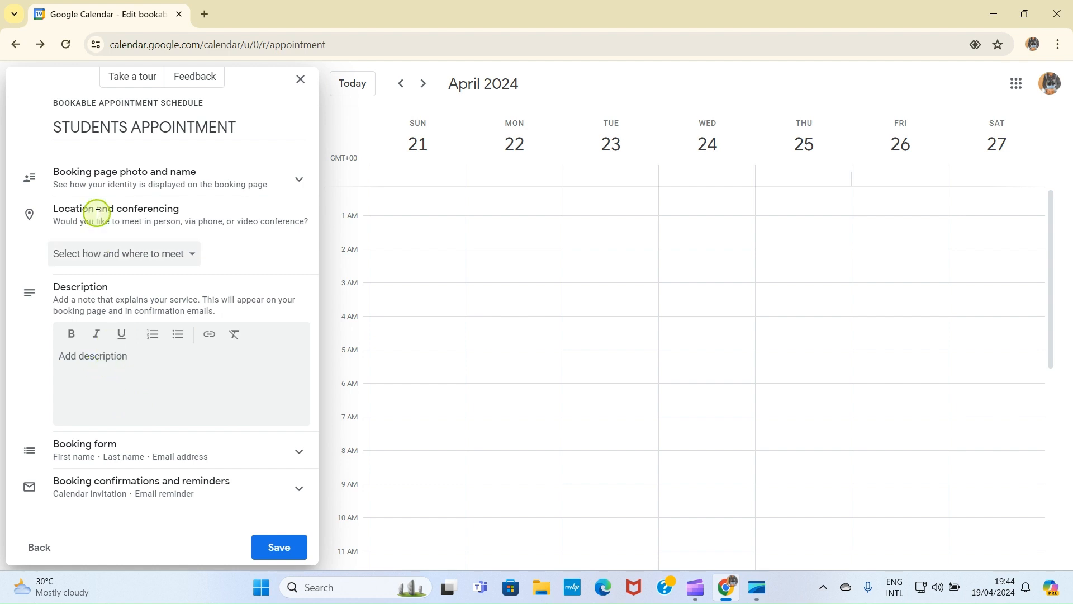
pyautogui.click(215, 185)
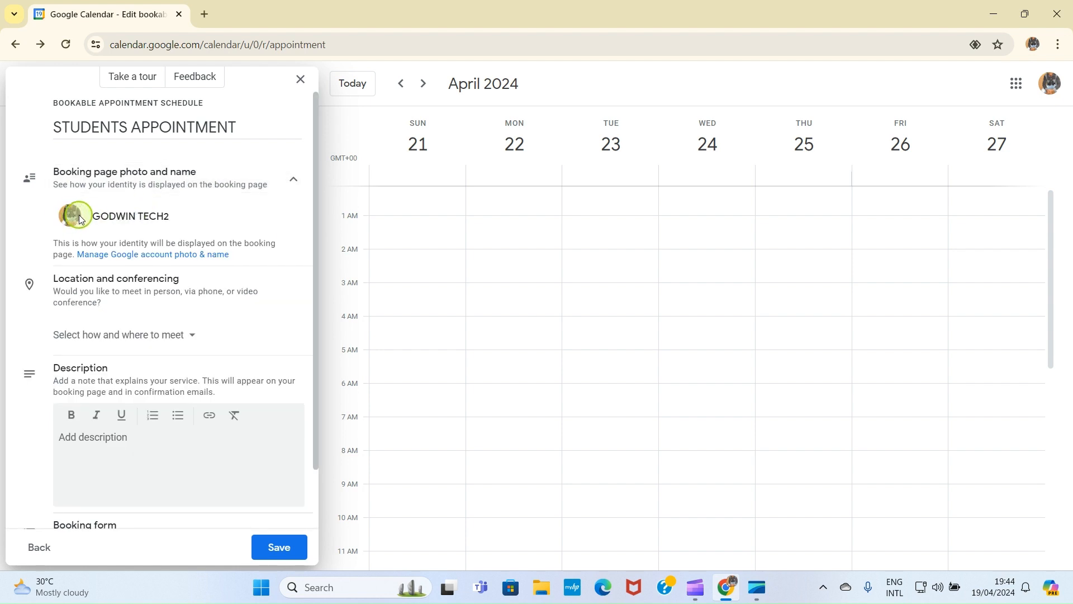
pyautogui.scroll(-1, 79, 218)
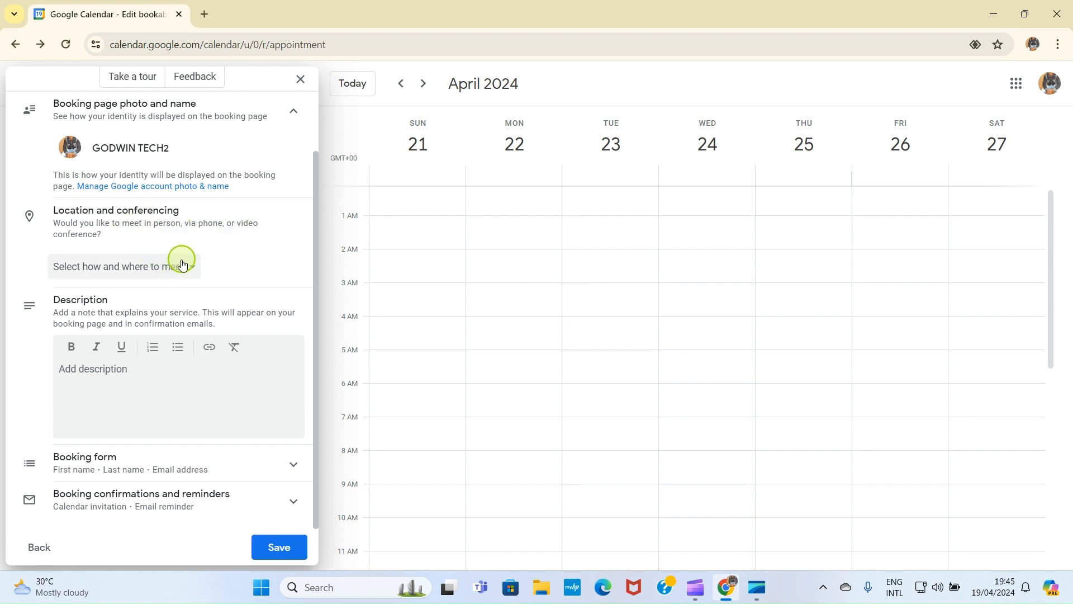
# Step: Make it an in-person meeting at the New York Public Library, 476 5th Ave
pyautogui.click(84, 271)
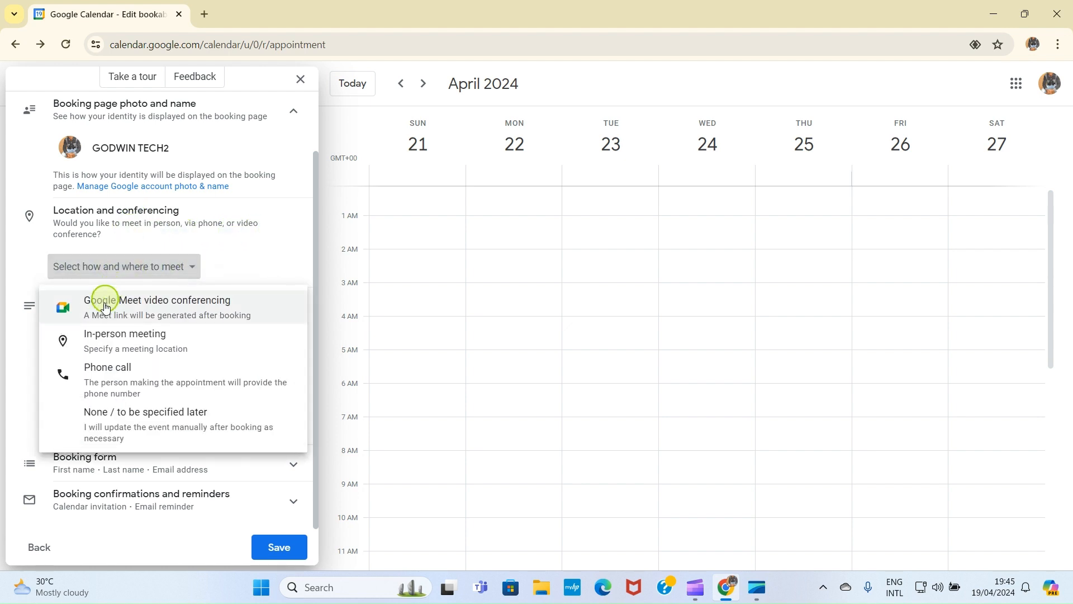
pyautogui.click(114, 340)
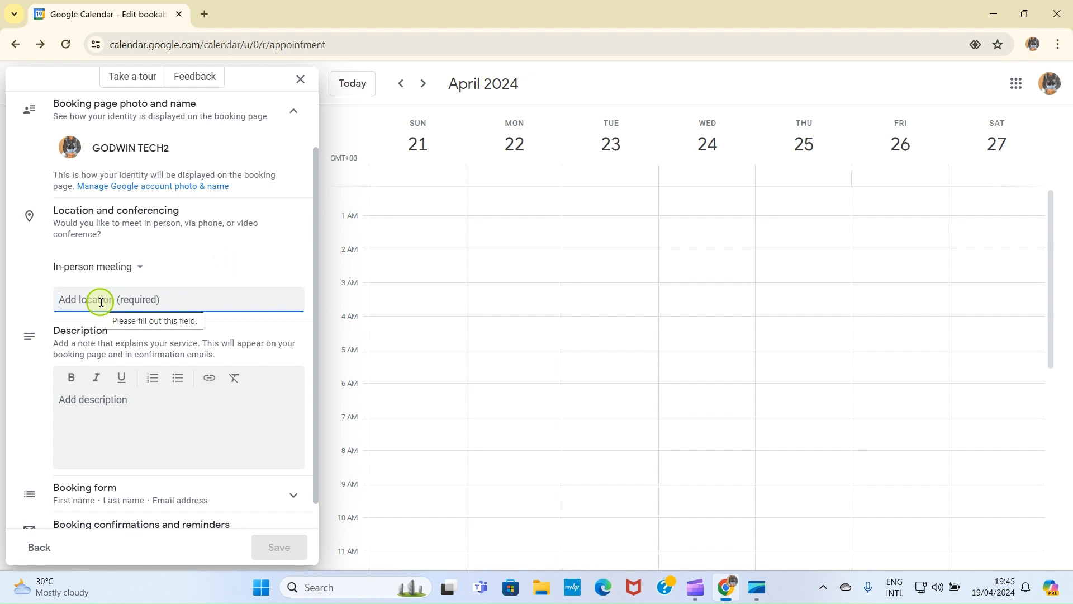
pyautogui.write('N')
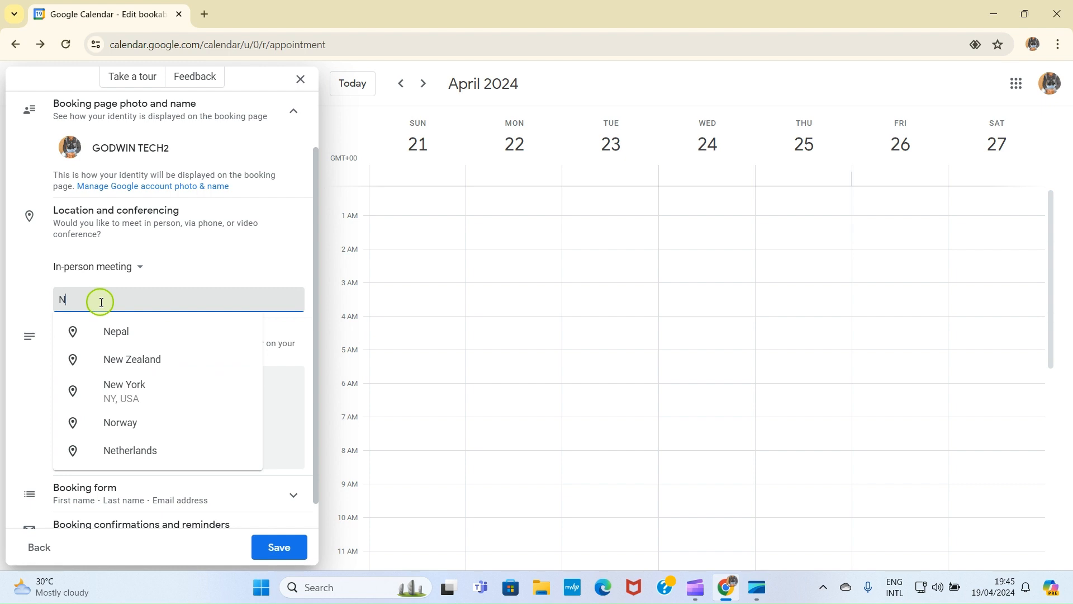
pyautogui.write('ey')
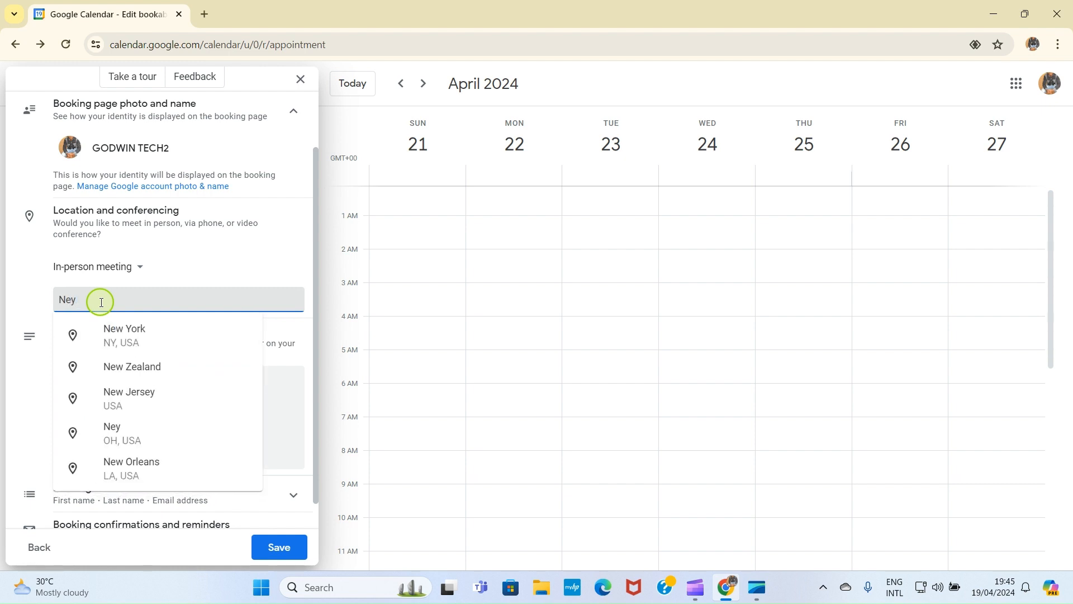
pyautogui.press('BackSpace')
pyautogui.press('BackSpace')
pyautogui.write('w Y')
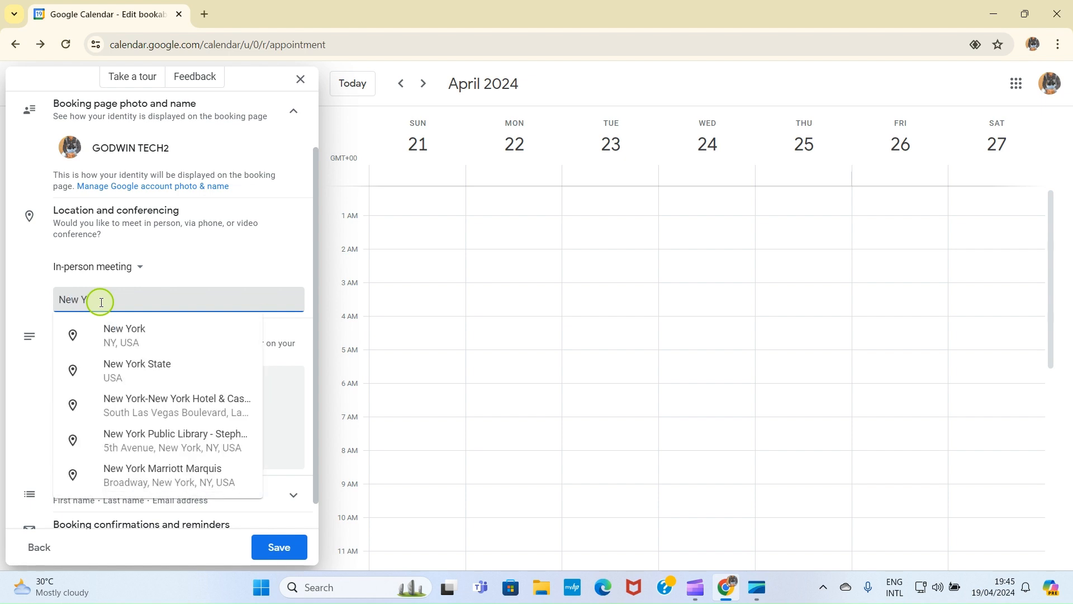
pyautogui.write('ork')
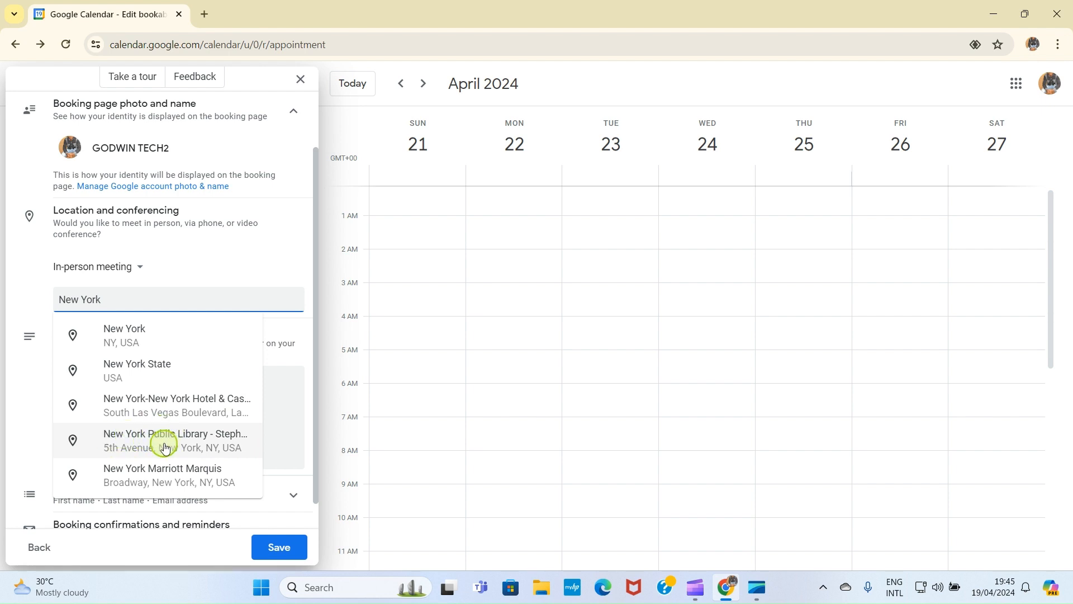
pyautogui.click(193, 441)
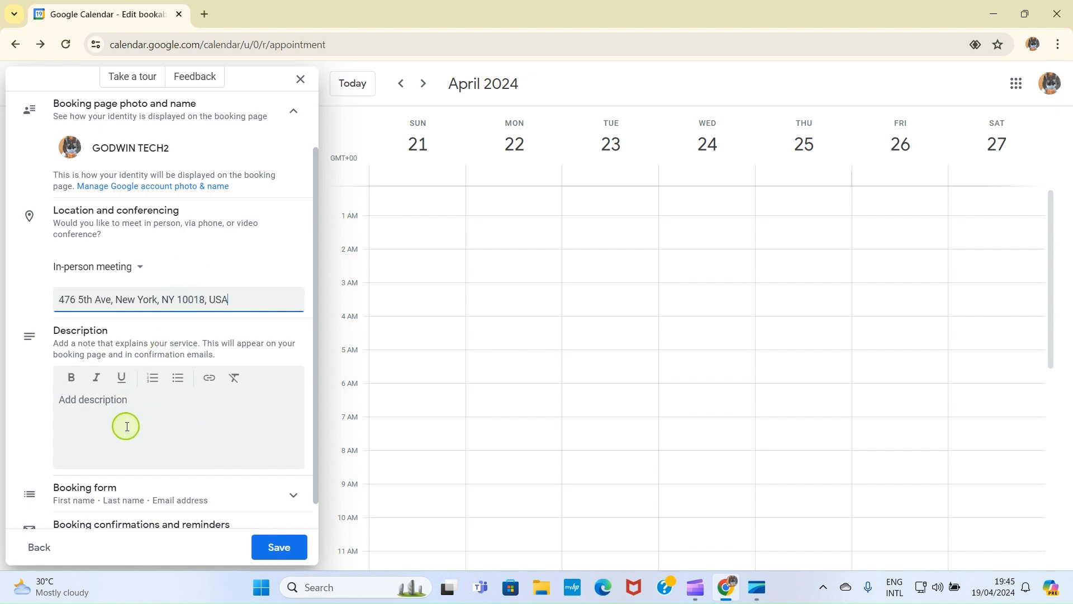
# Step: Add the description 'This is appointment with my students.' and expand booking form and reminder settings
pyautogui.click(94, 409)
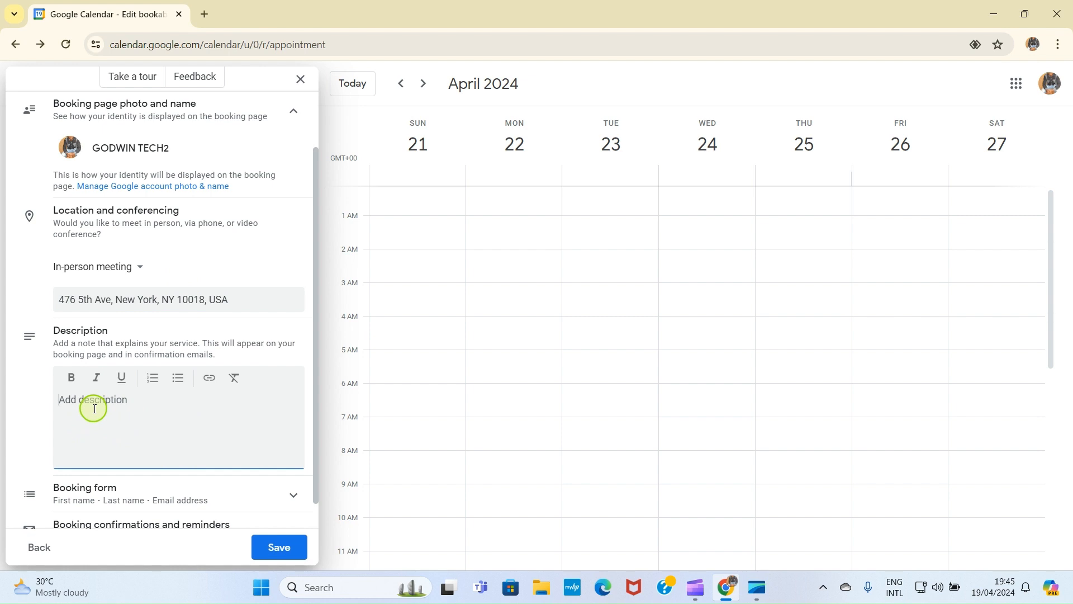
pyautogui.write('This is appointment with my students.')
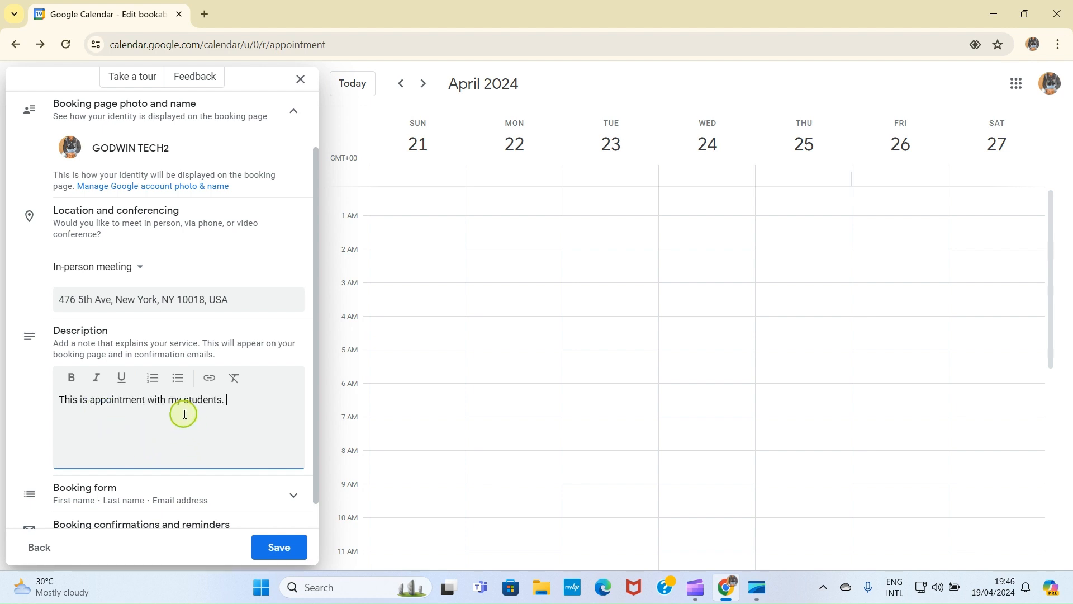
pyautogui.scroll(-1, 144, 414)
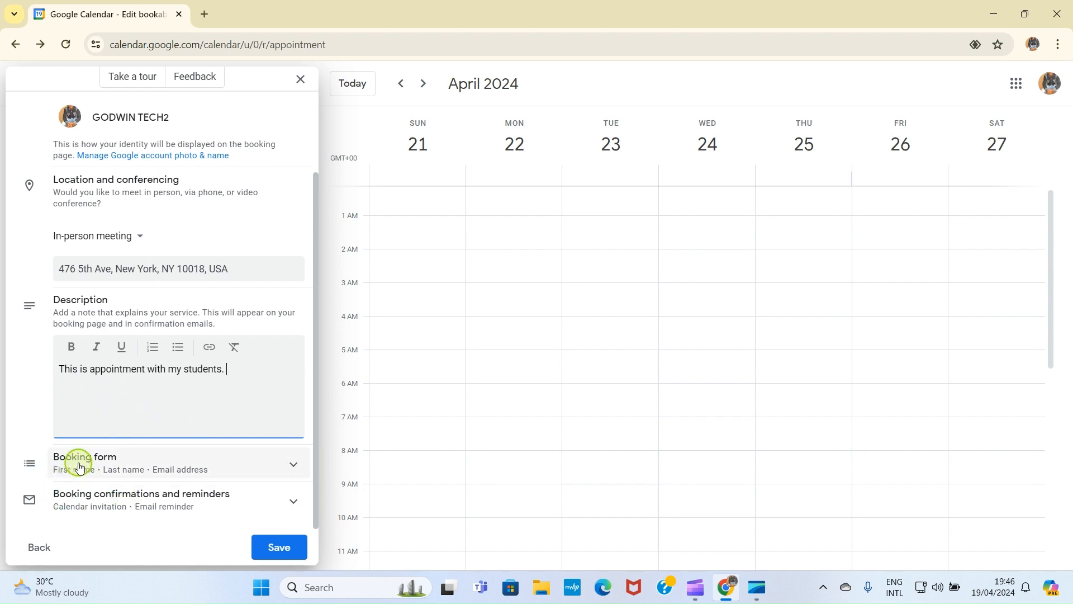
pyautogui.click(285, 463)
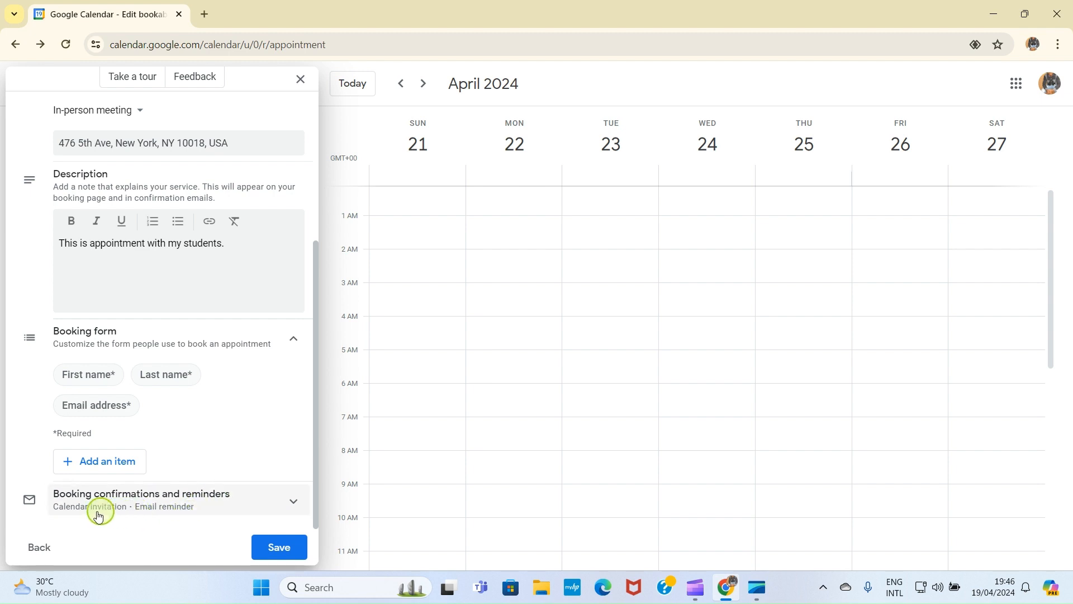
pyautogui.click(293, 501)
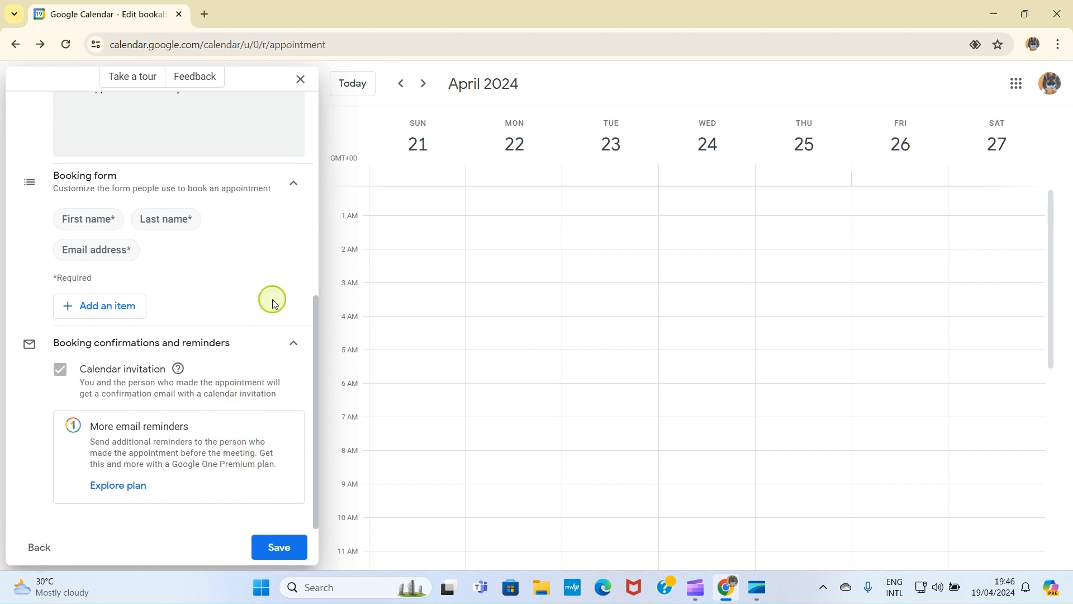
# Step: Save the STUDENTS APPOINTMENT schedule and close its details panel
pyautogui.click(278, 547)
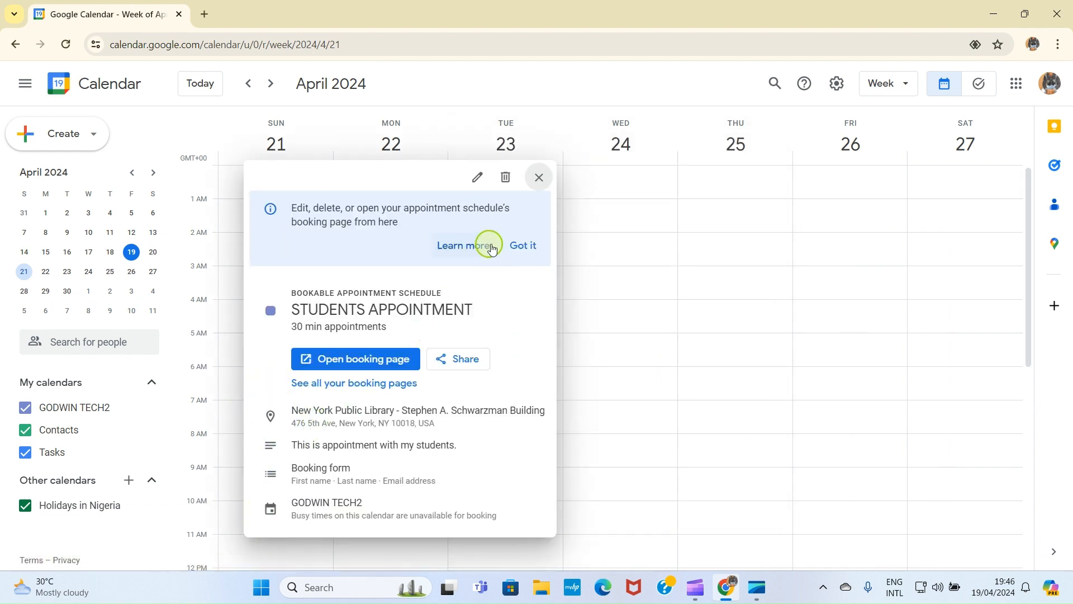
pyautogui.click(540, 179)
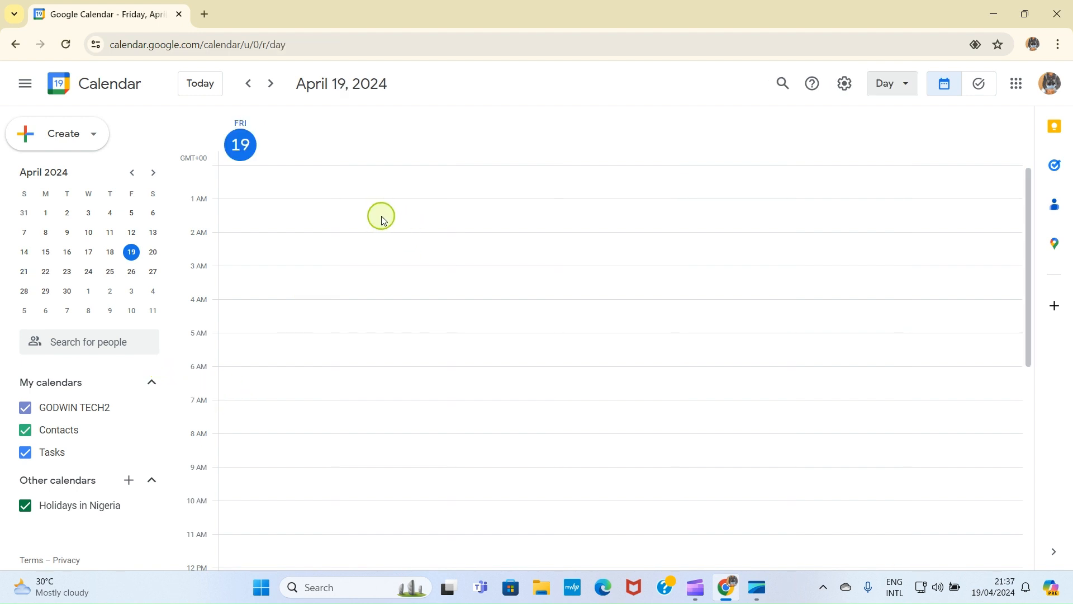
# Step: Check the Create menu options without choosing one, then open the event search
pyautogui.click(92, 142)
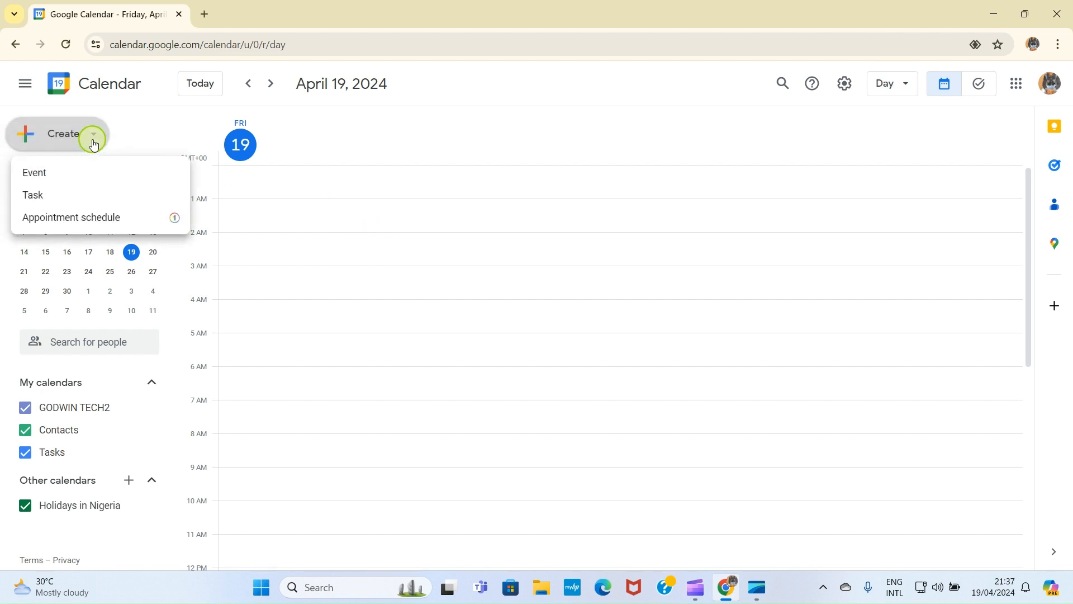
pyautogui.click(93, 142)
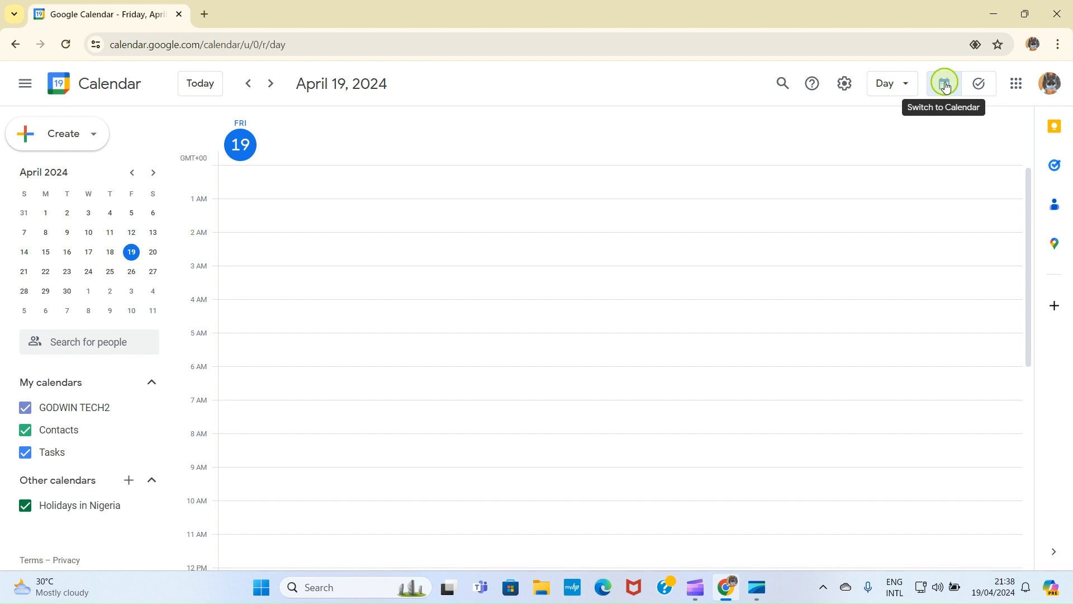
pyautogui.click(785, 83)
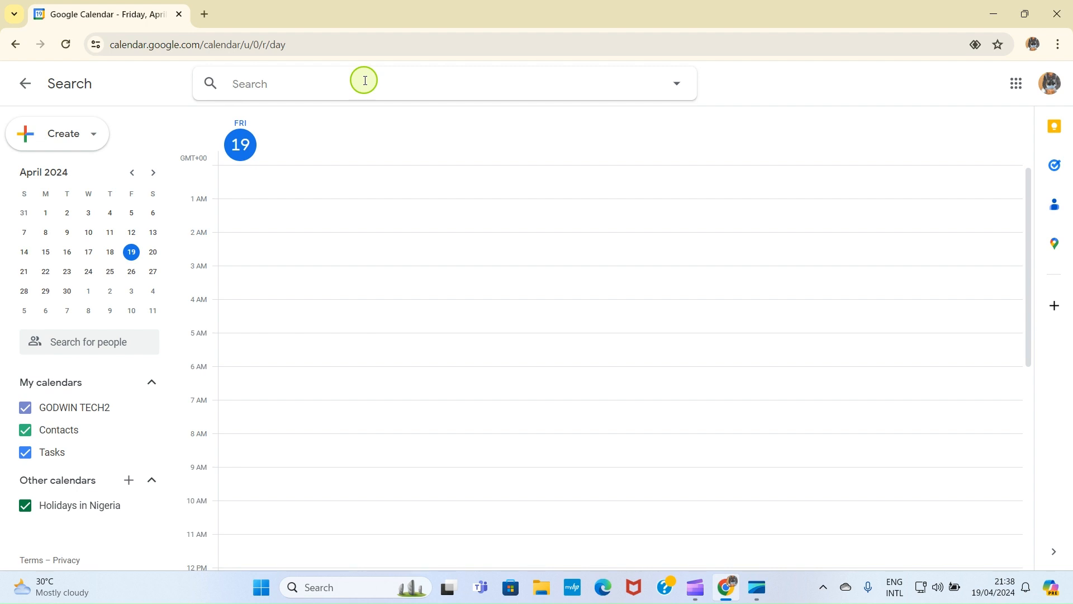
# Step: Search 'CR' to find CREATORS SEMINAR, view its details, then close them
pyautogui.write('CREATOR')
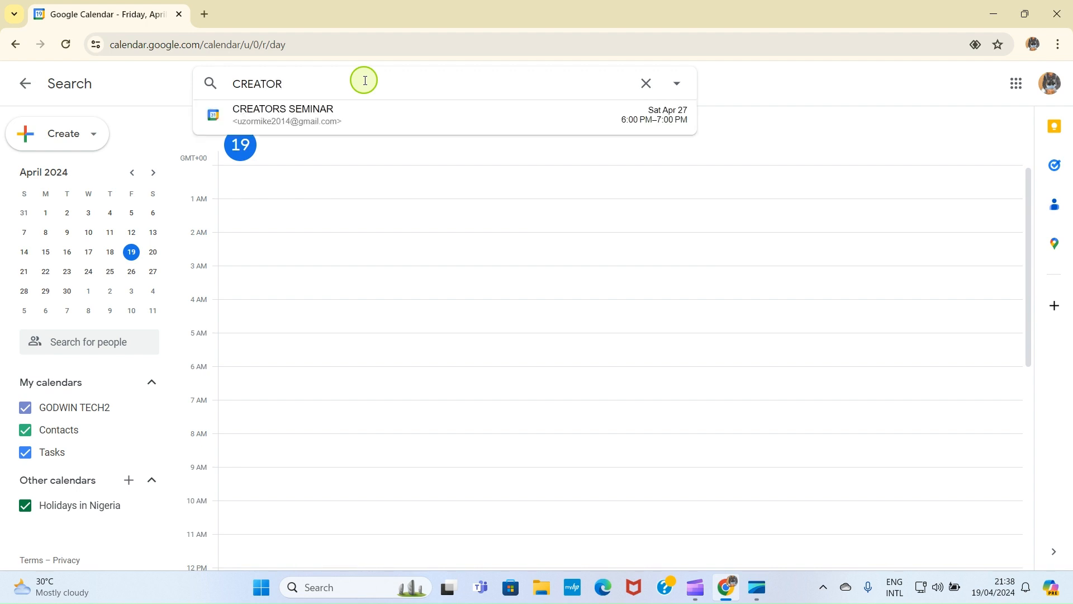
pyautogui.click(307, 119)
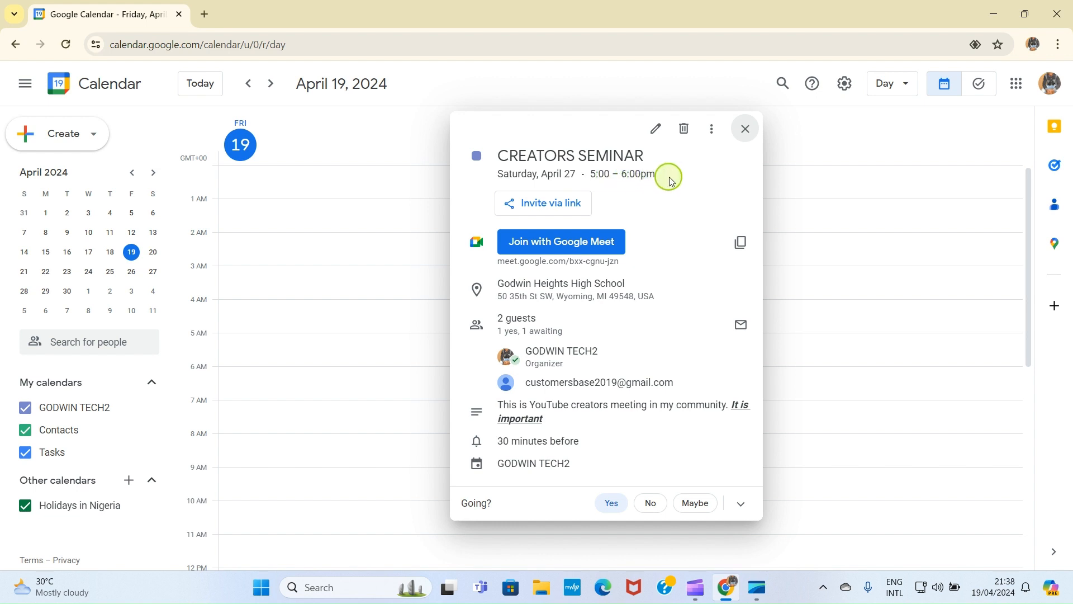
pyautogui.click(748, 130)
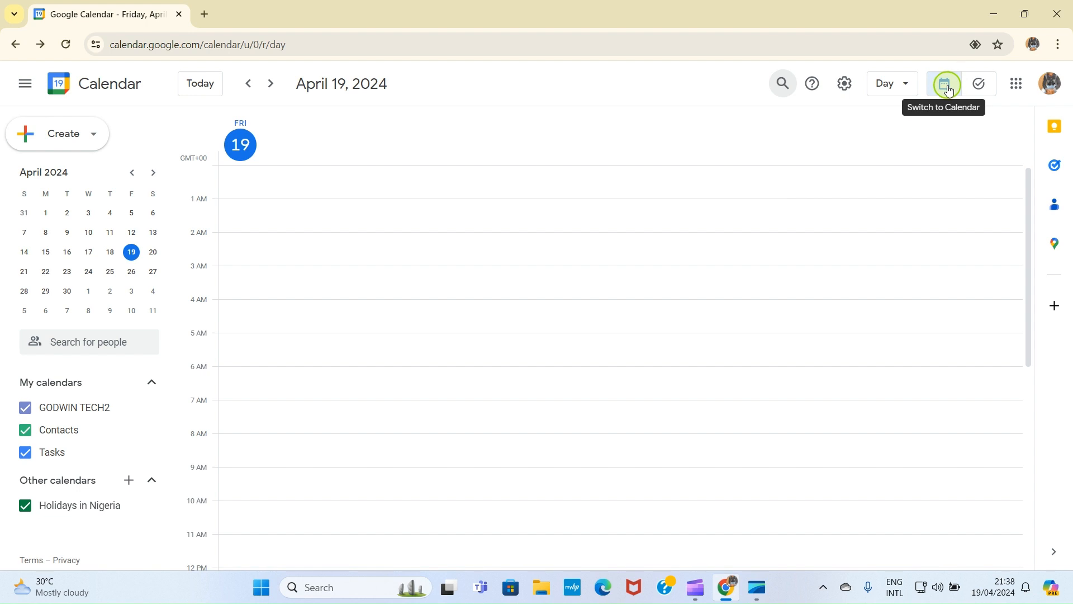
pyautogui.click(981, 82)
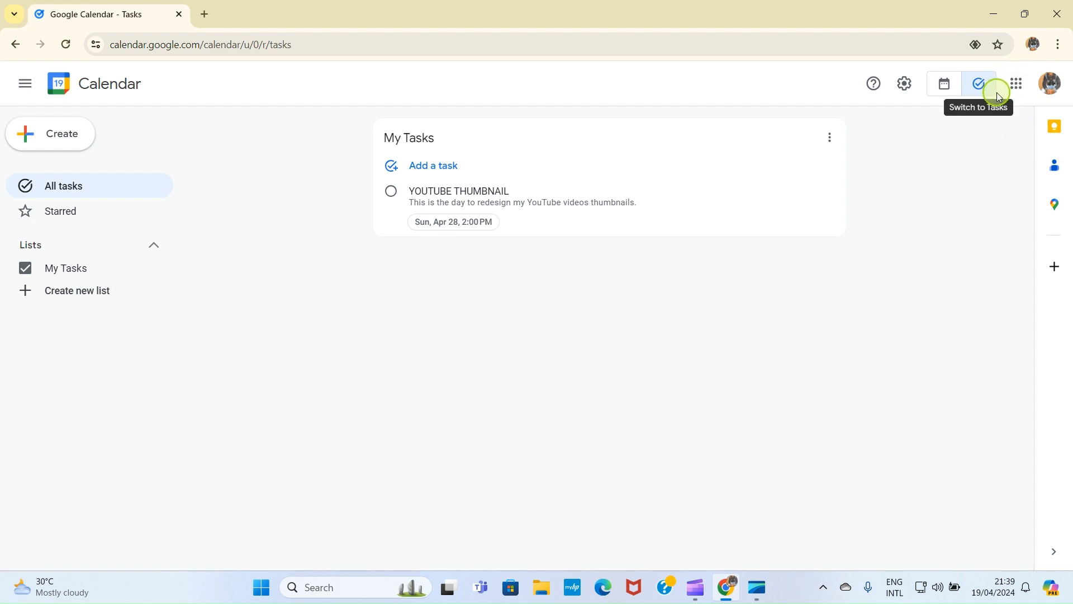
pyautogui.click(946, 85)
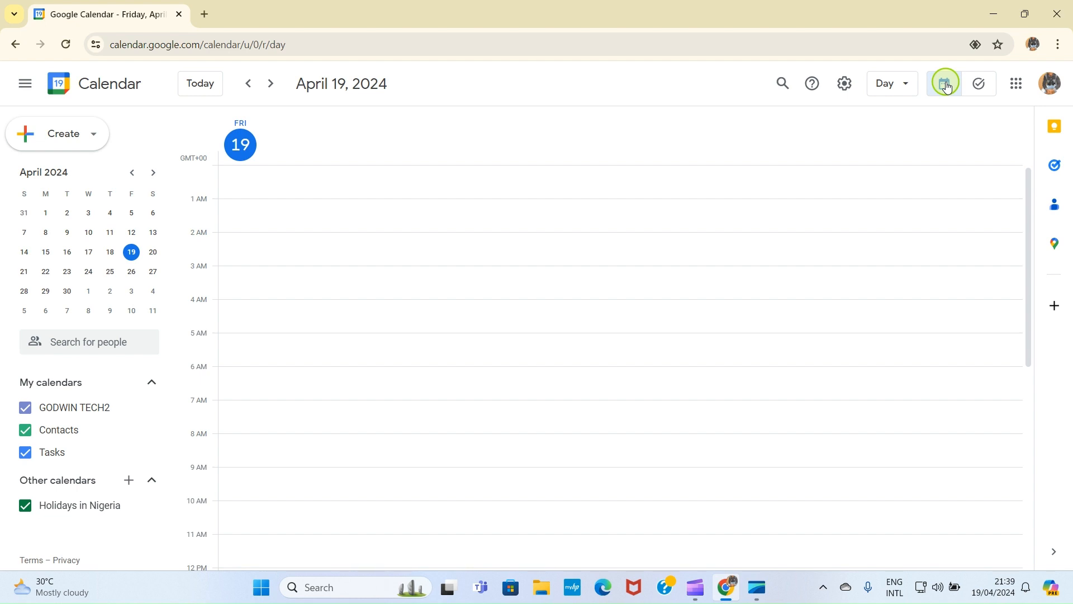
# Step: Switch the calendar from Day view to Schedule view
pyautogui.click(907, 86)
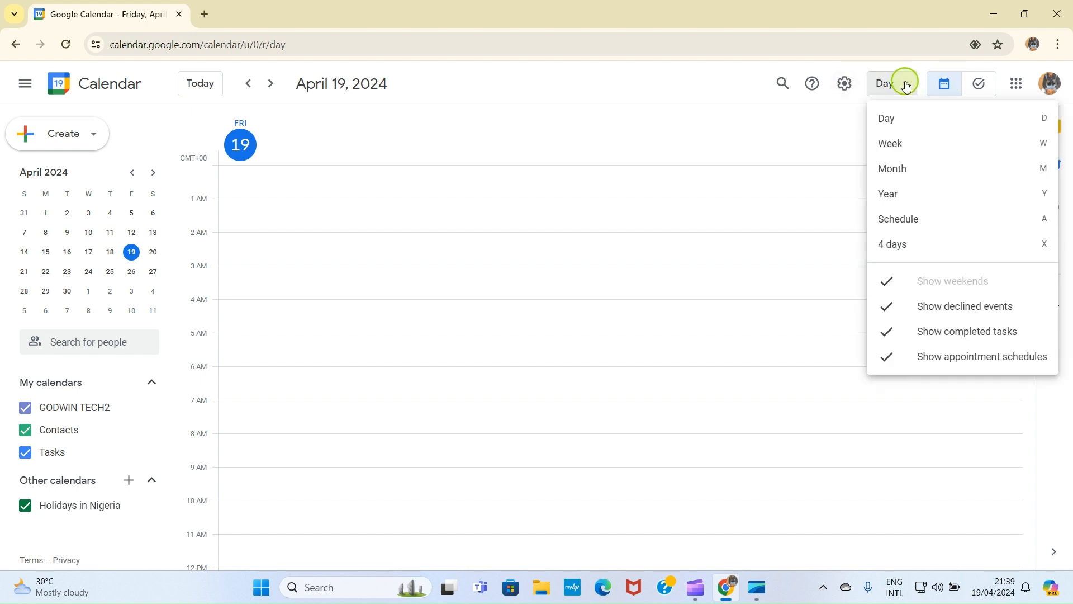
pyautogui.click(910, 218)
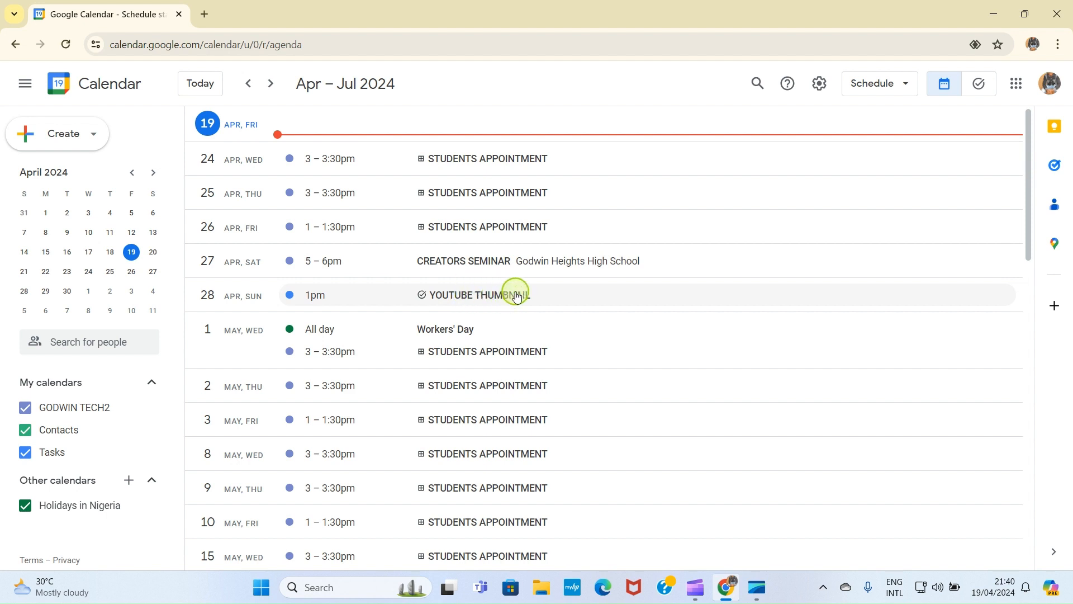
# Step: Open the YOUTUBE THUMBNAIL task, dismiss the tasks promo, and delete the task
pyautogui.click(482, 299)
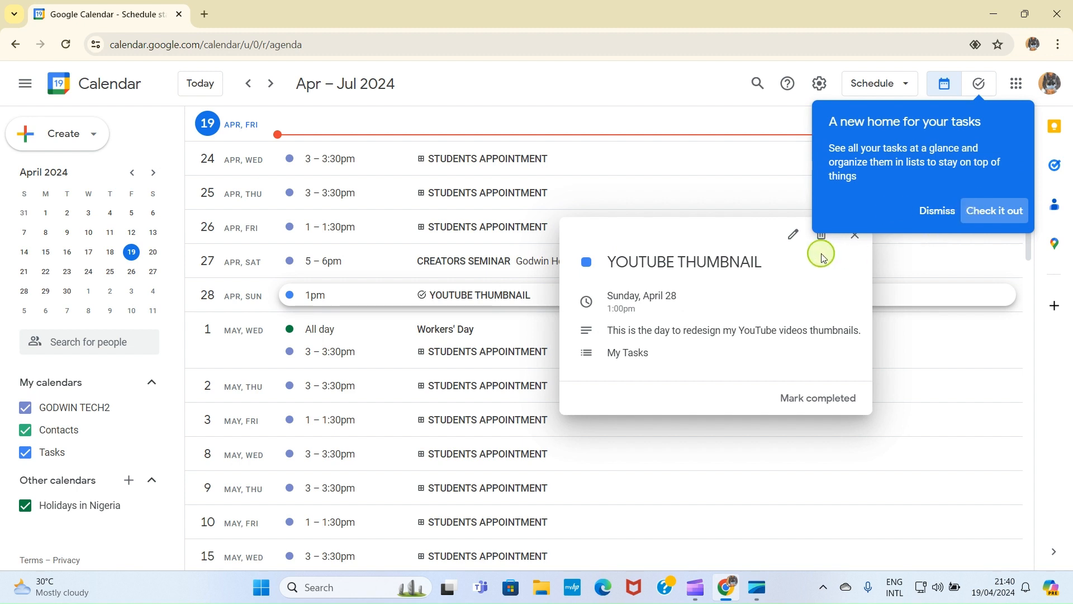
pyautogui.click(934, 211)
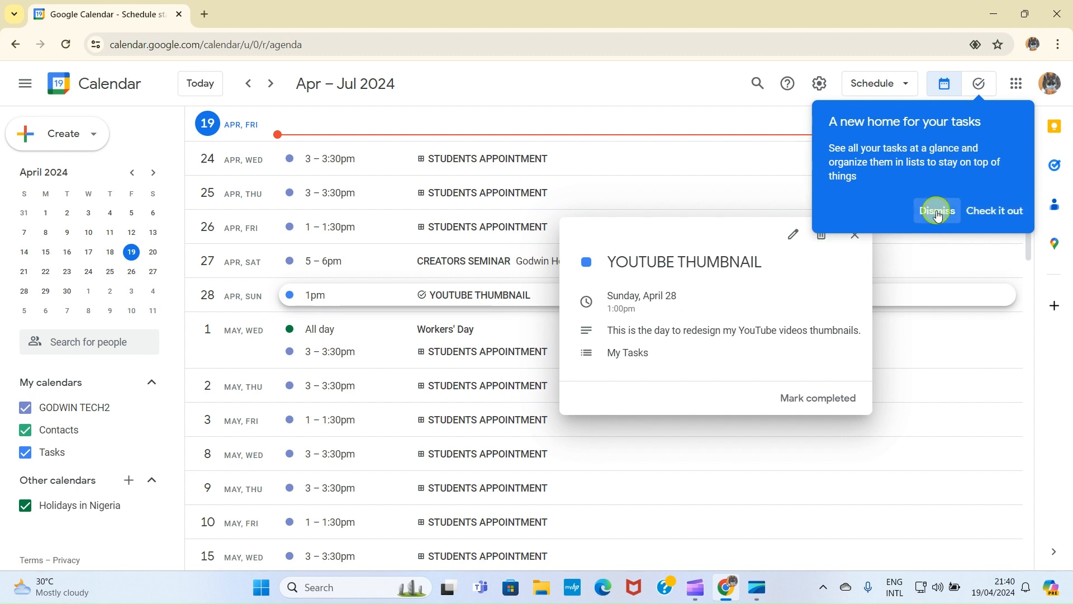
pyautogui.click(821, 233)
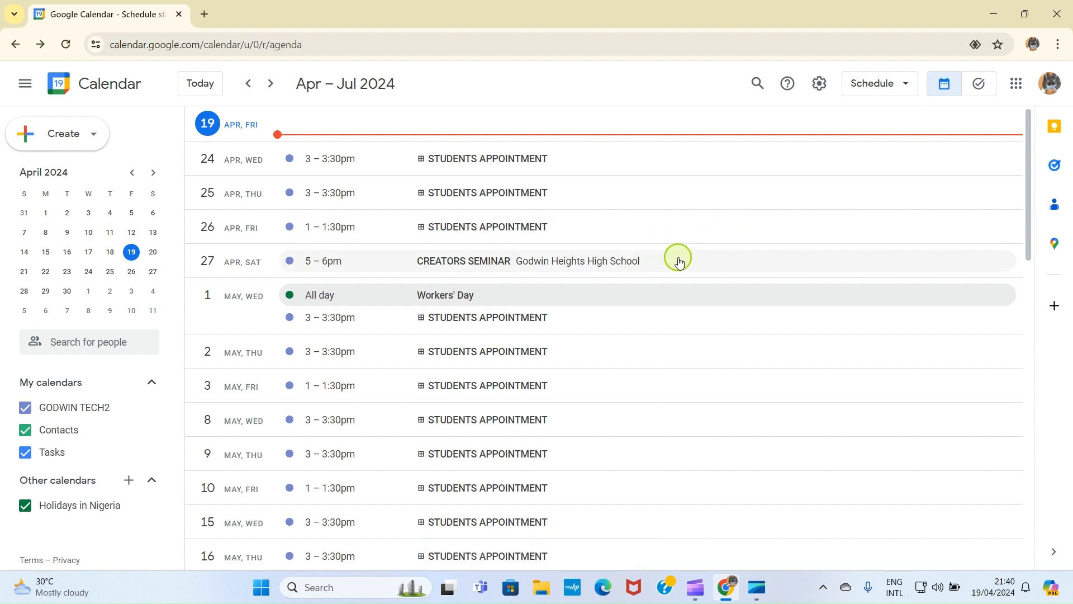
# Step: Delete the April 27 CREATORS SEMINAR event, answering the guest cancellation-email prompt
pyautogui.click(462, 263)
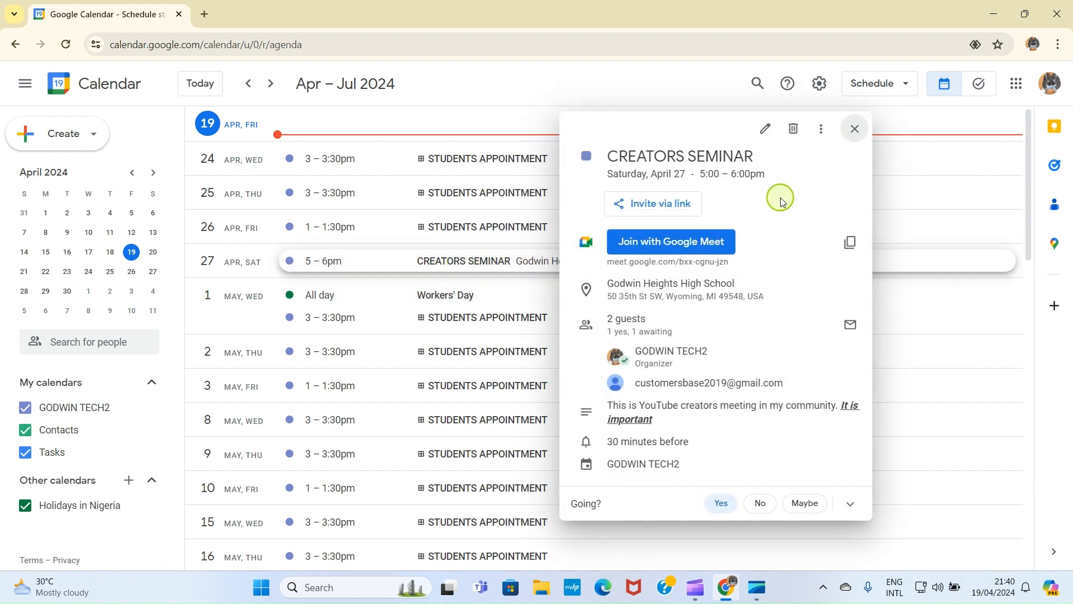
pyautogui.click(799, 133)
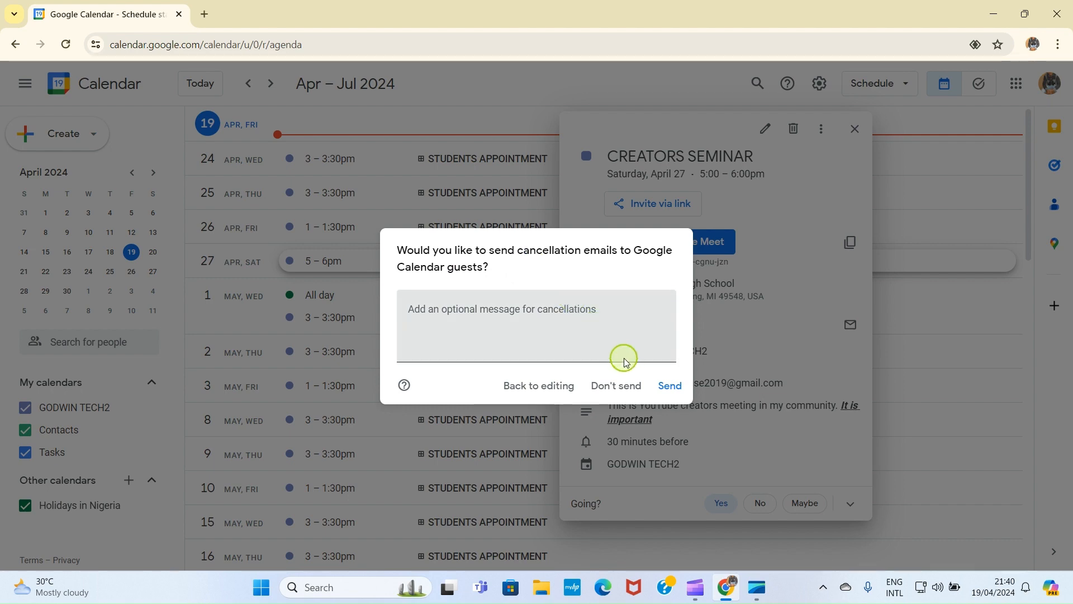
pyautogui.click(669, 386)
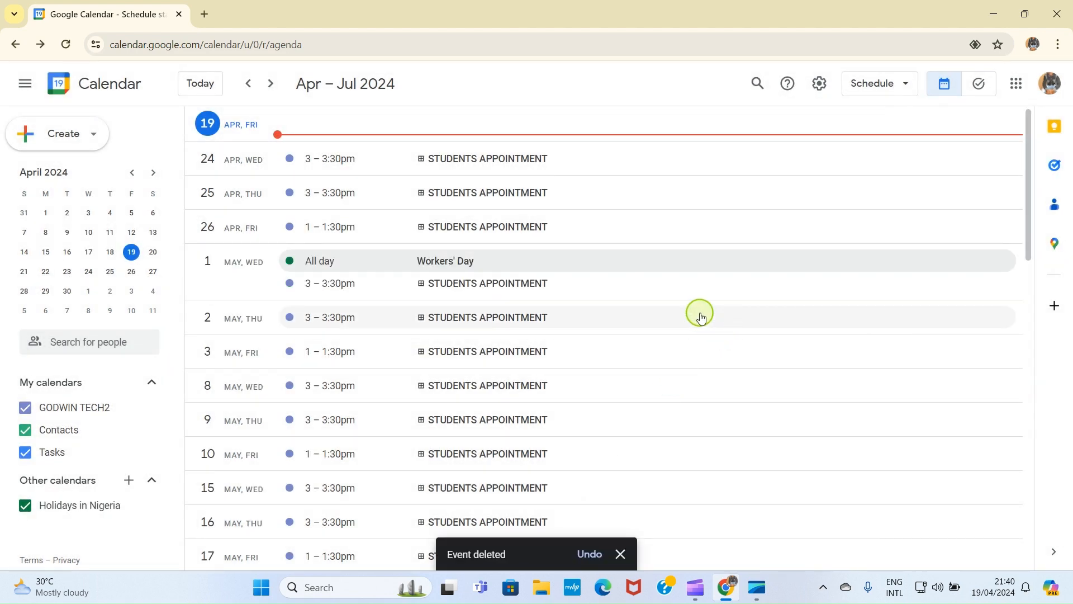
# Step: Remove the April 24 STUDENTS APPOINTMENT availability, then switch to Day view for Friday, April 19
pyautogui.click(456, 161)
pyautogui.click(823, 165)
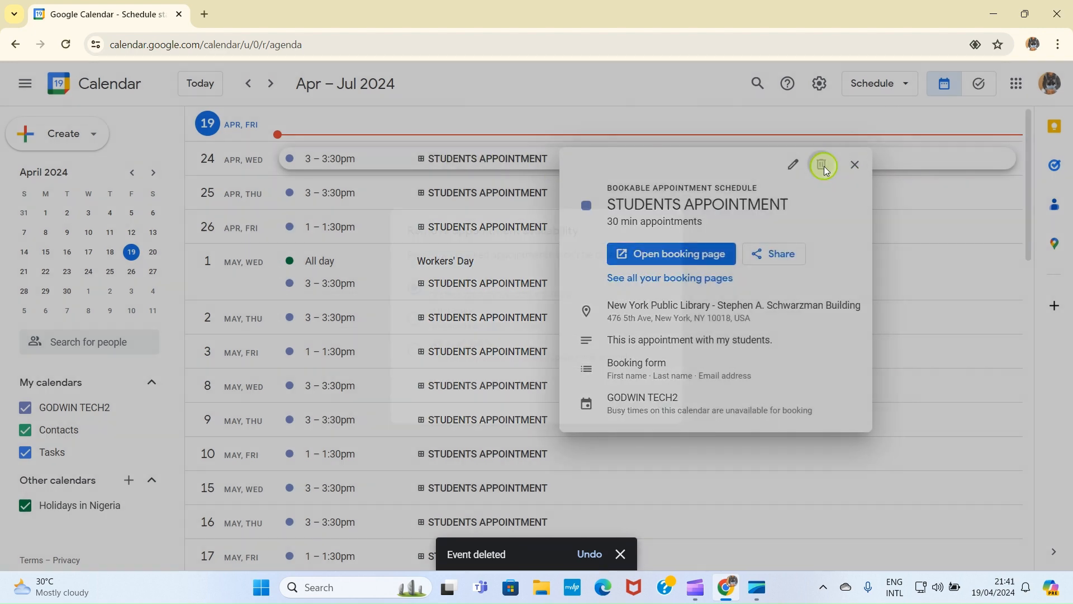
pyautogui.click(665, 403)
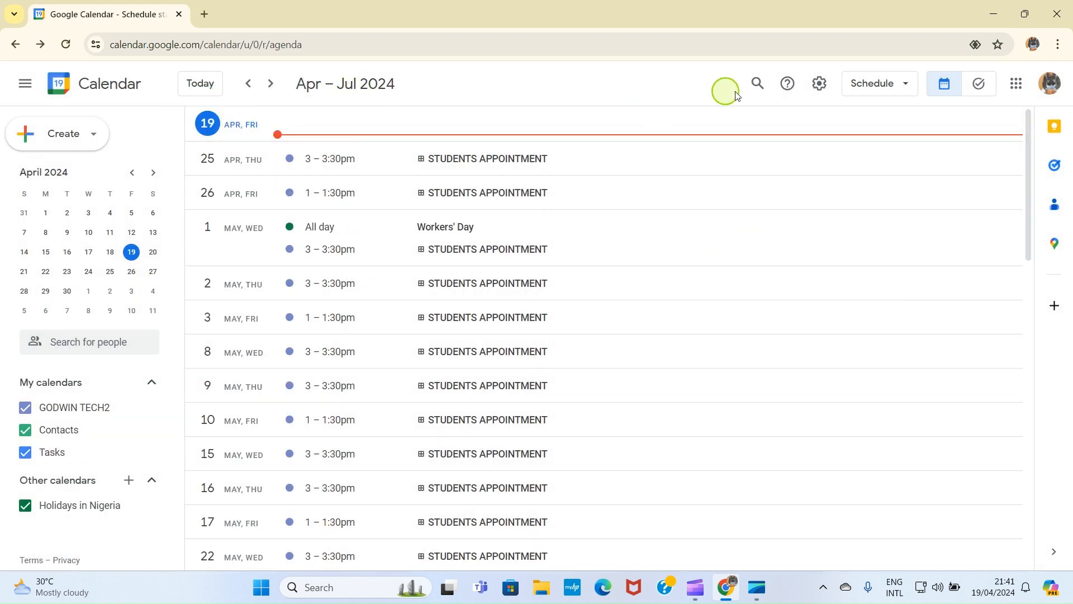
pyautogui.click(897, 88)
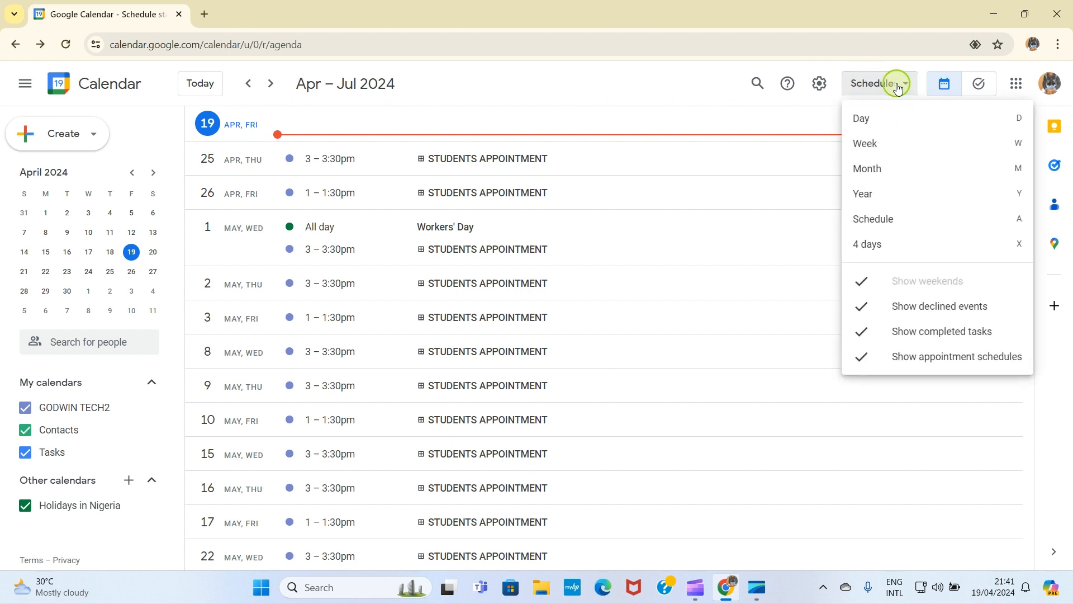
pyautogui.click(861, 116)
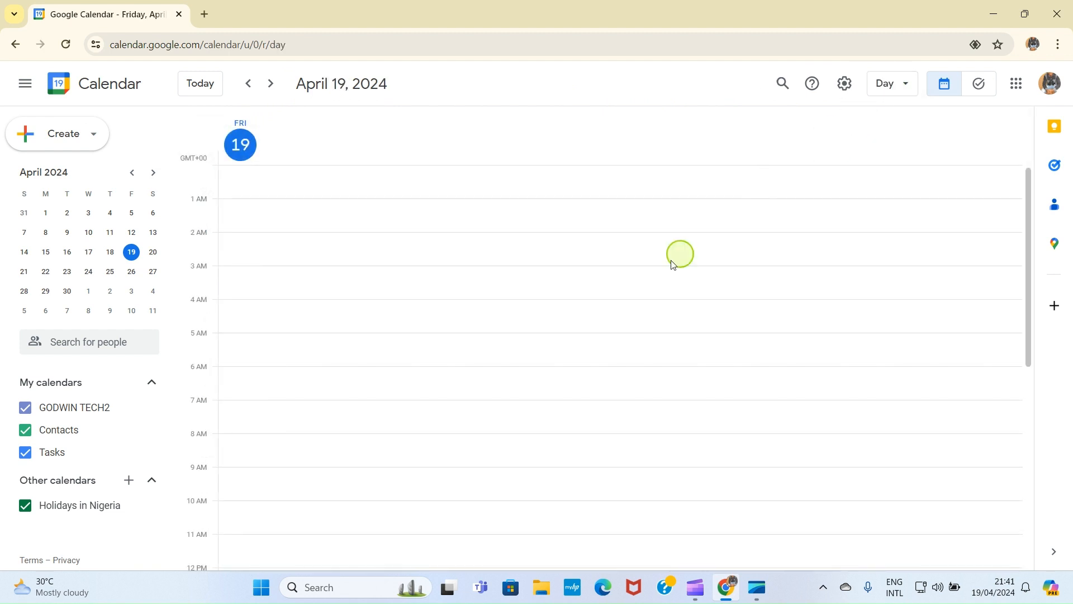